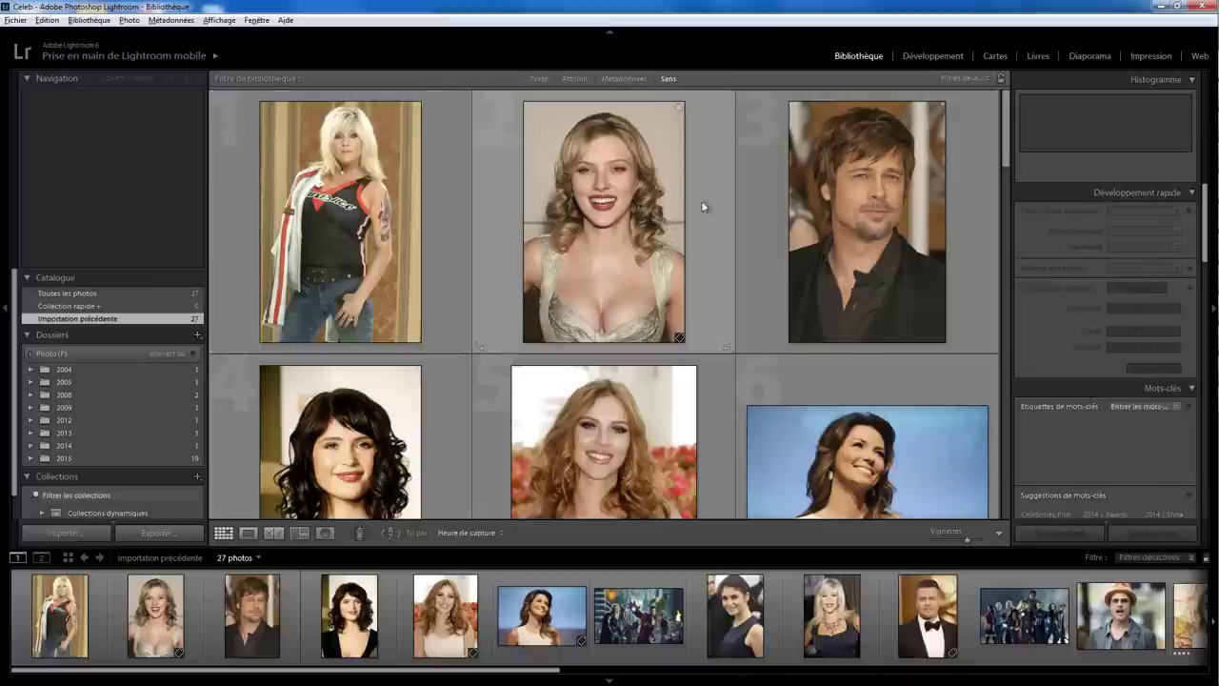
# - Switch to People view and run face detection on all 24 catalogue photos
pyautogui.moveTo(1006, 143)
pyautogui.mouseDown()
pyautogui.moveTo(1013, 495)
pyautogui.moveTo(1025, 219)
pyautogui.moveTo(1016, 126)
pyautogui.mouseUp()
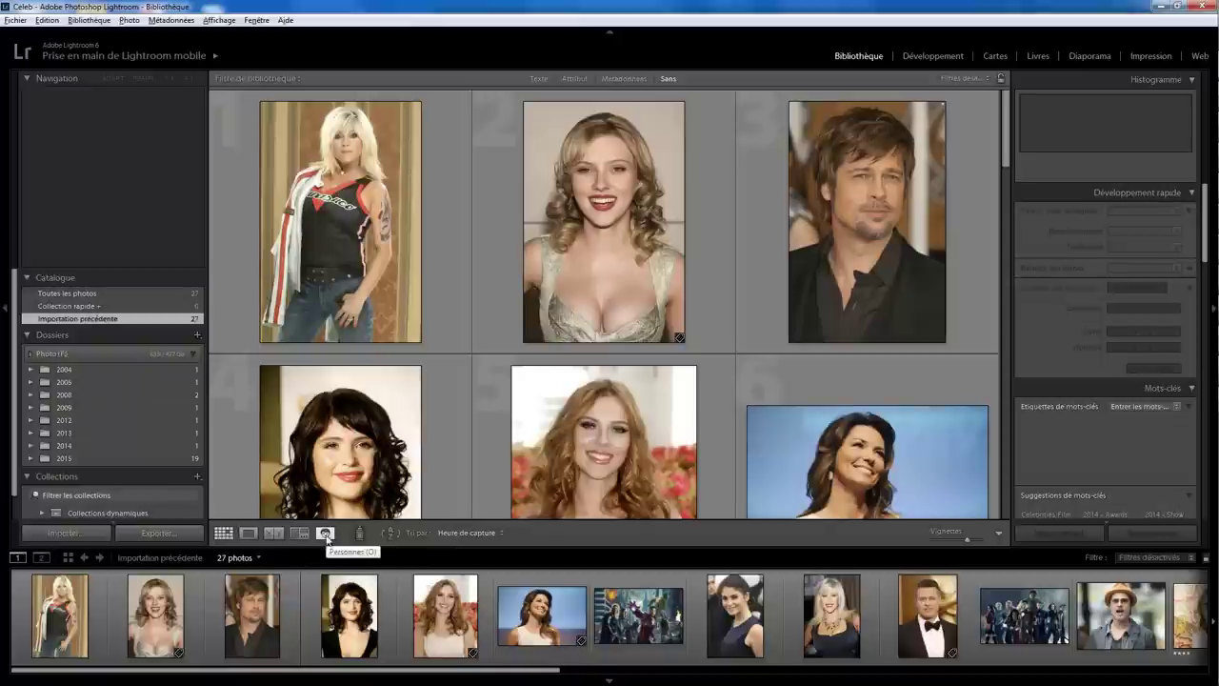
pyautogui.click(326, 535)
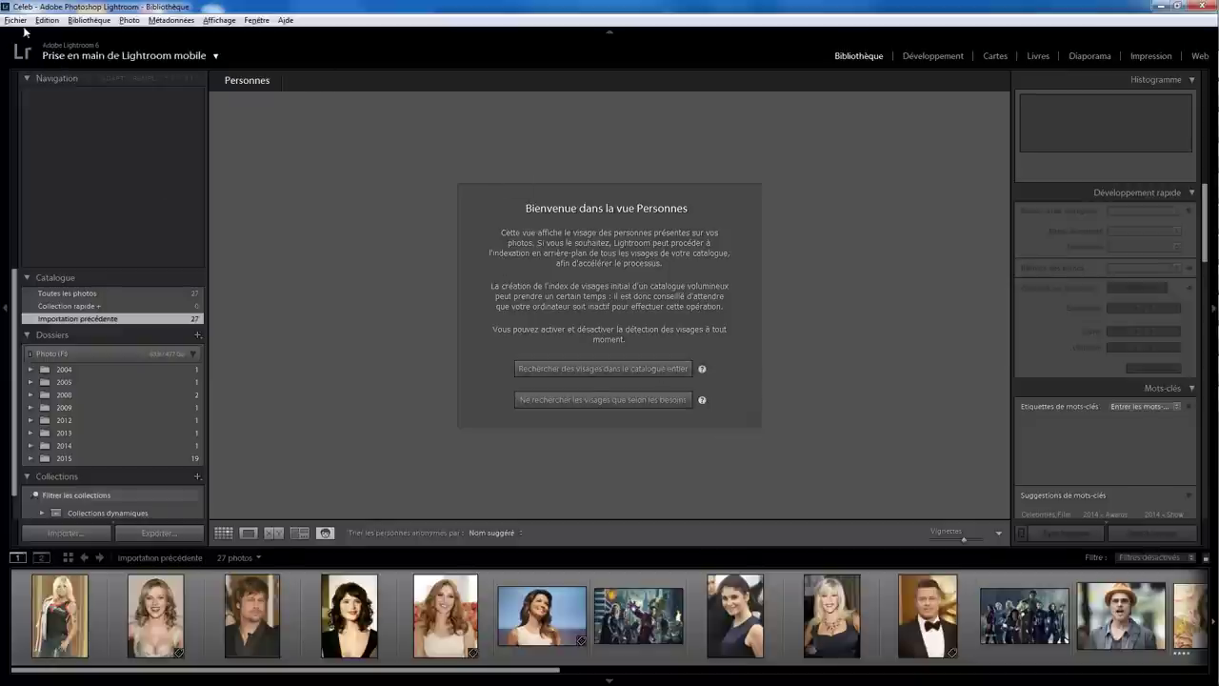
pyautogui.click(48, 55)
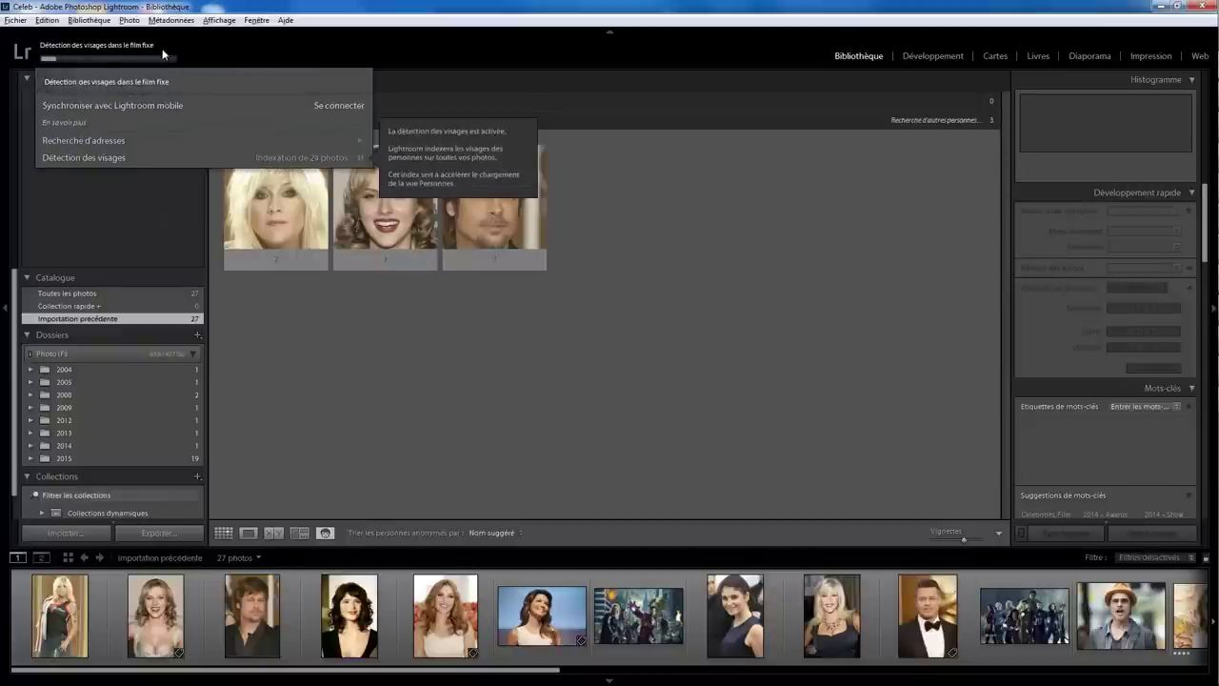
# - Dismiss the detection status, expand and collapse the two-face stack, then select the hat-wearing face
pyautogui.click(474, 330)
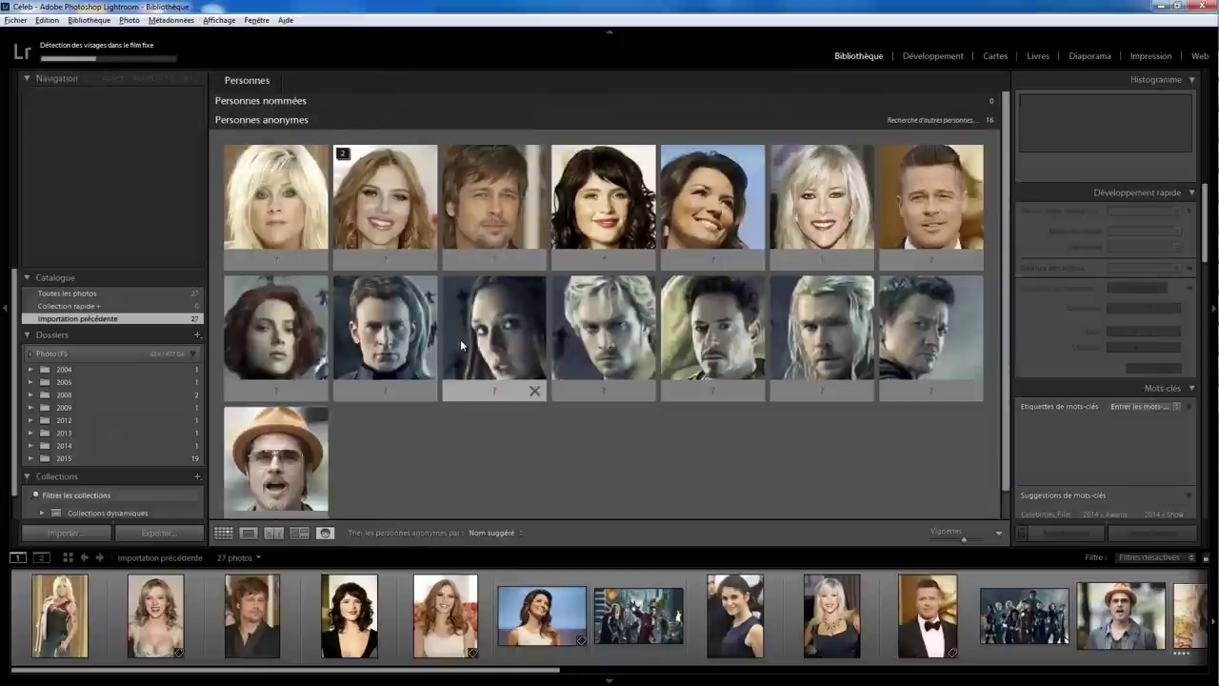
pyautogui.click(344, 156)
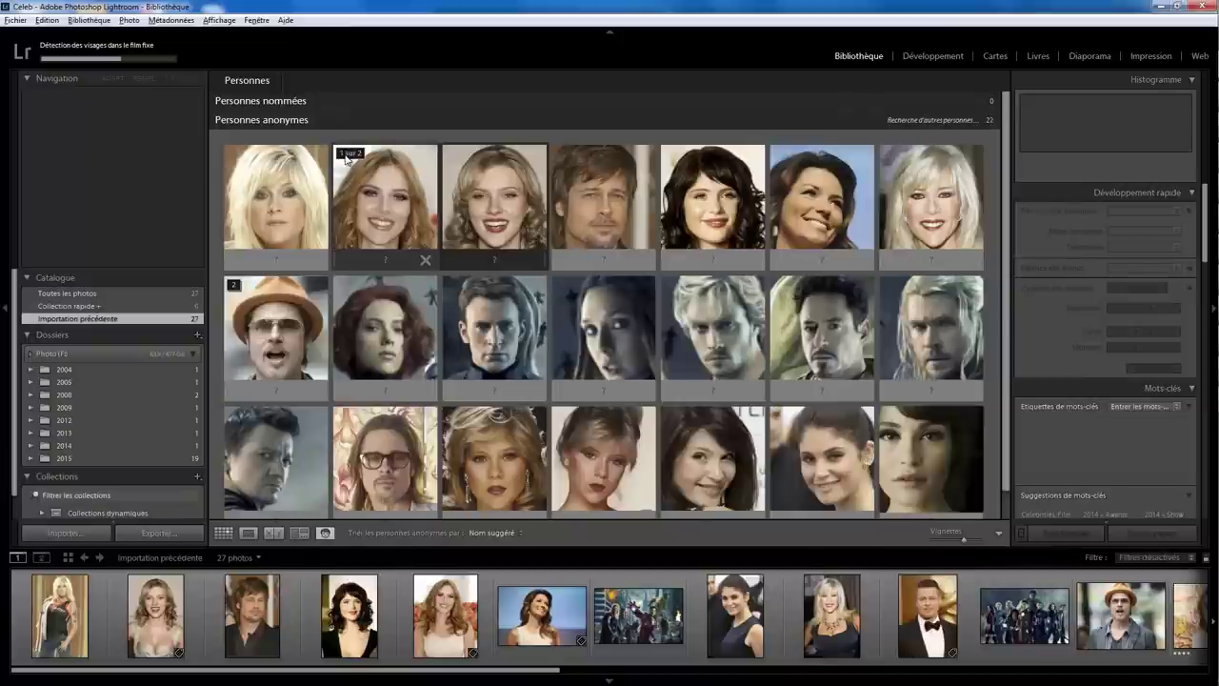
pyautogui.click(344, 155)
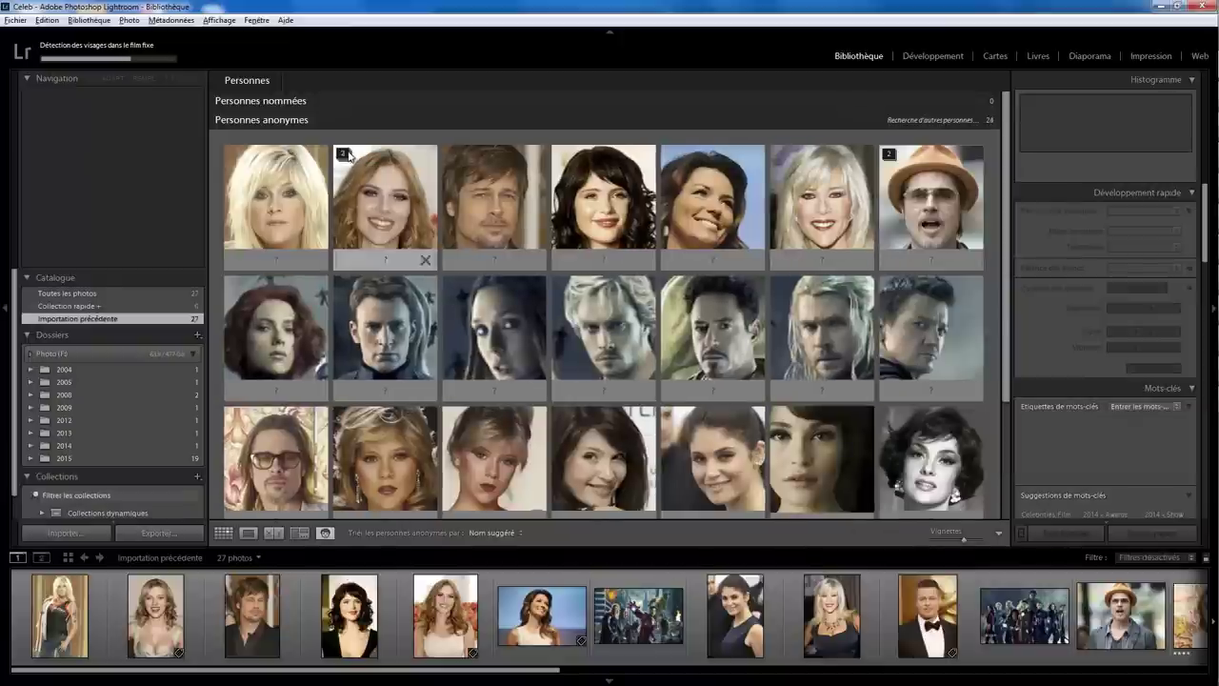
pyautogui.click(343, 155)
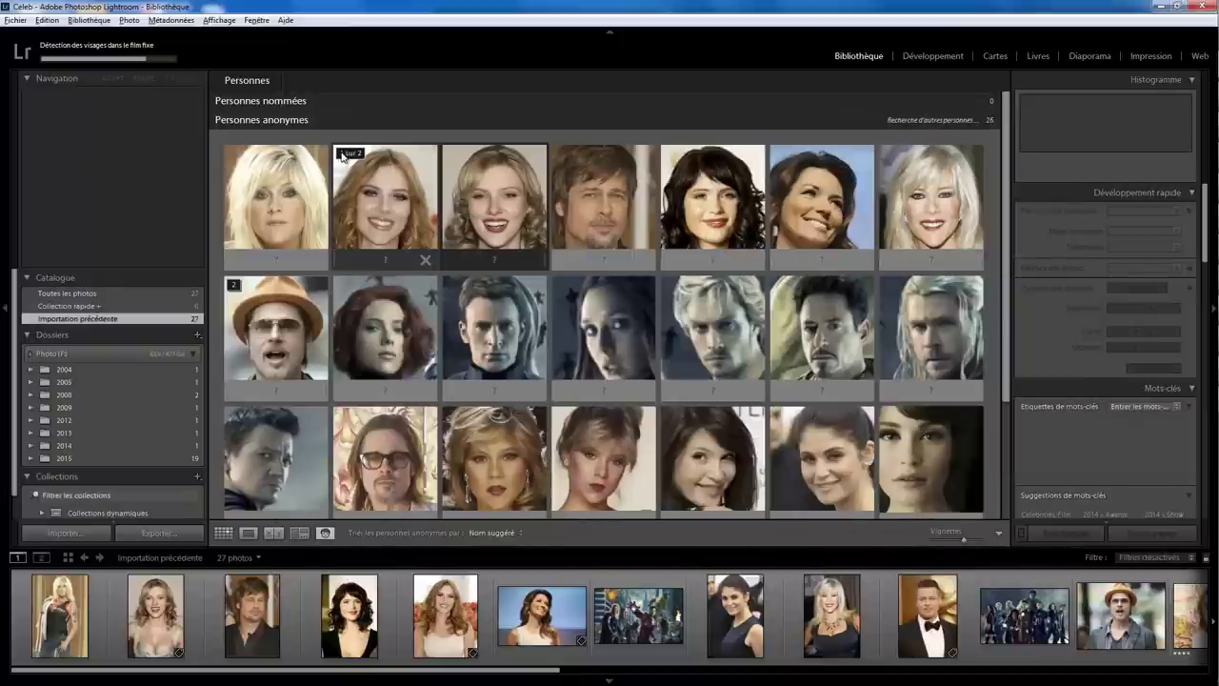
pyautogui.click(343, 155)
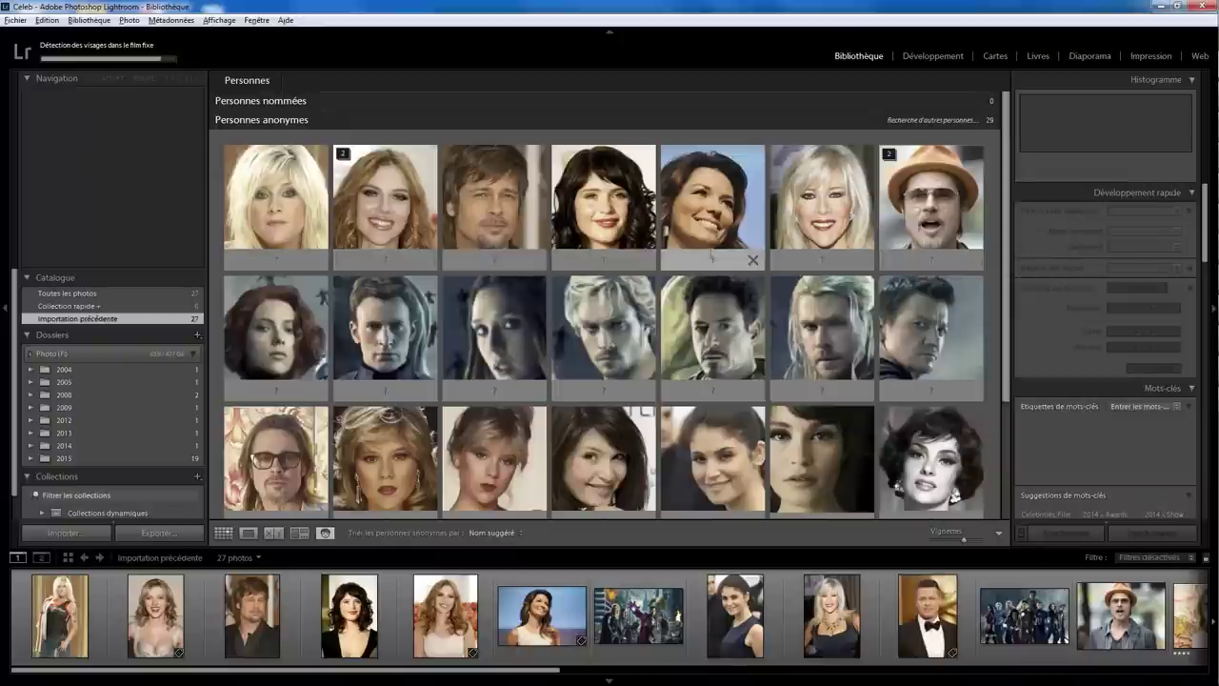
pyautogui.click(893, 158)
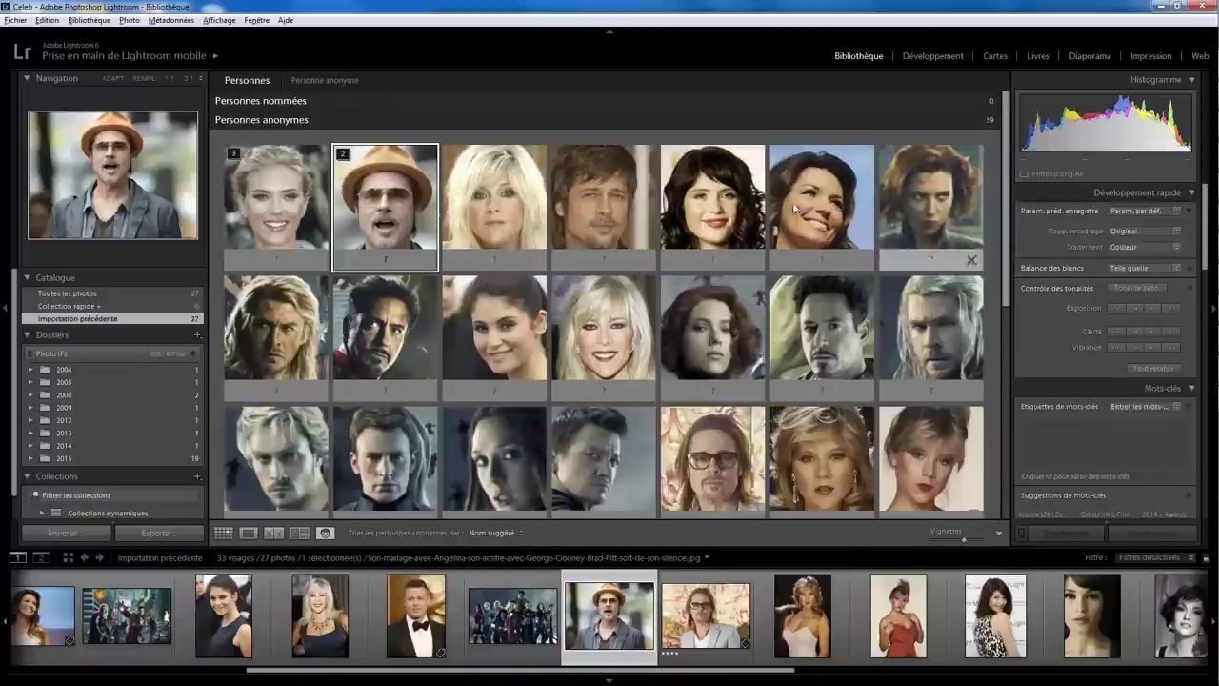
pyautogui.moveTo(276, 200)
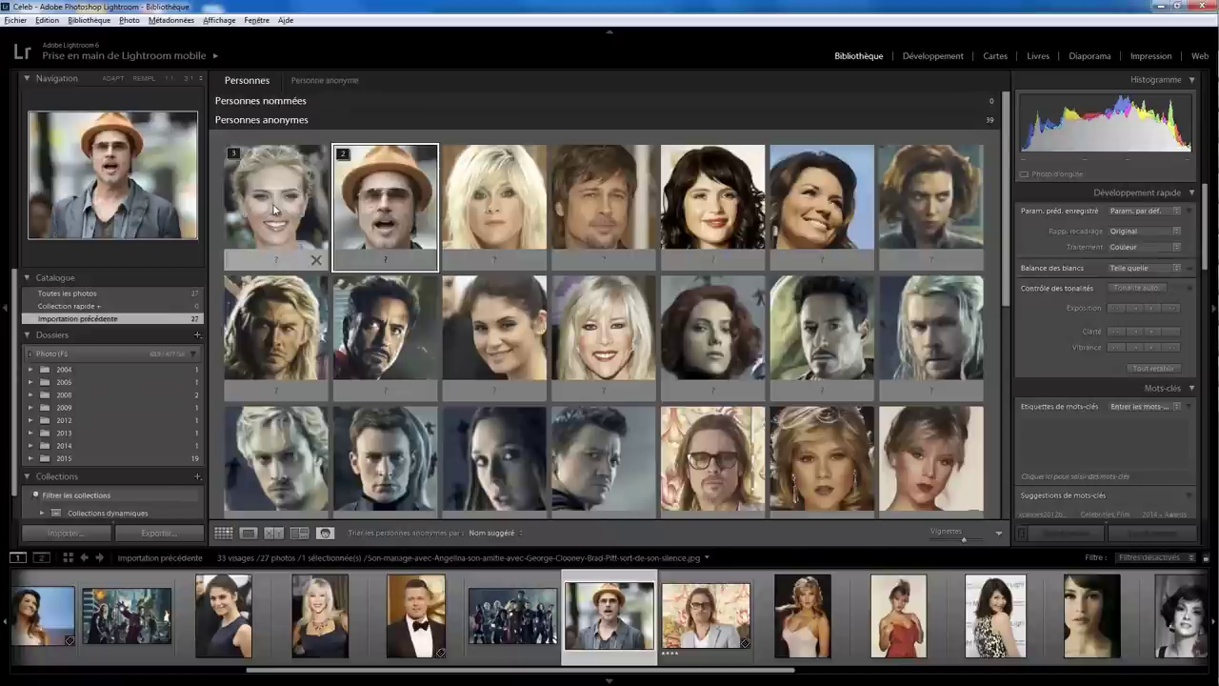
# - Name the first face Scarlett and select the new Scarlett person
pyautogui.click(277, 258)
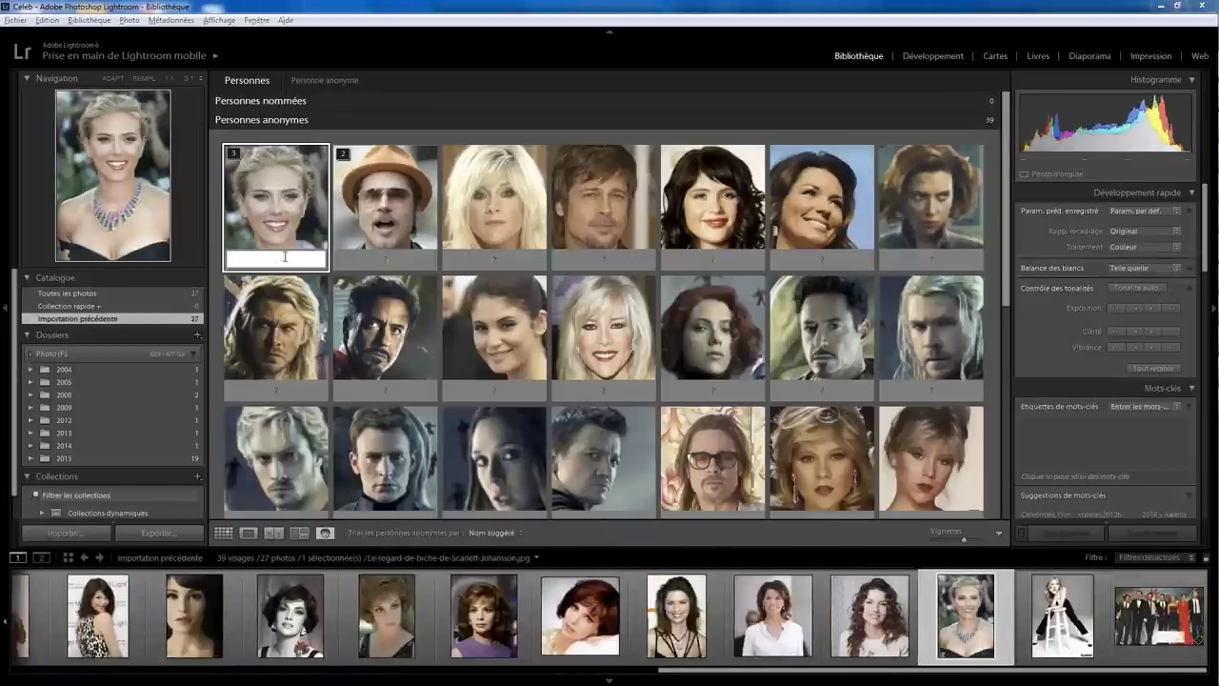
pyautogui.write('Scar')
pyautogui.write('lett')
pyautogui.press('Return')
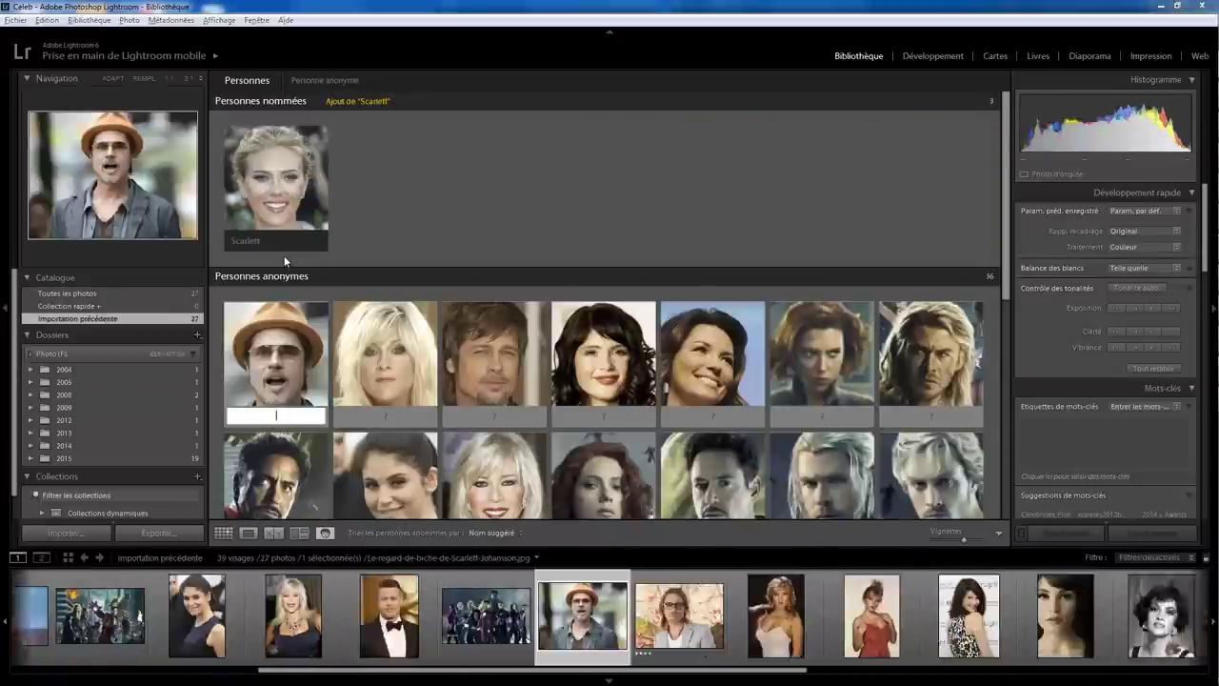
pyautogui.click(269, 171)
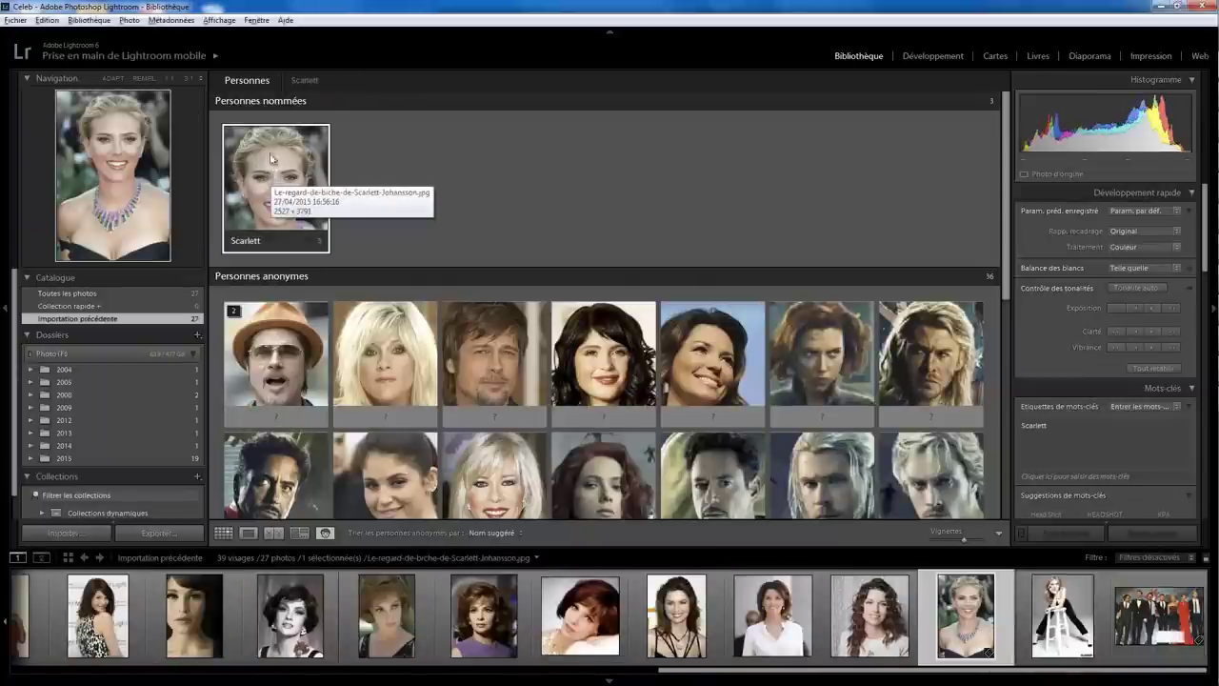
# - Name two faces Brad and drag another matching face onto the Brad tile
pyautogui.click(276, 416)
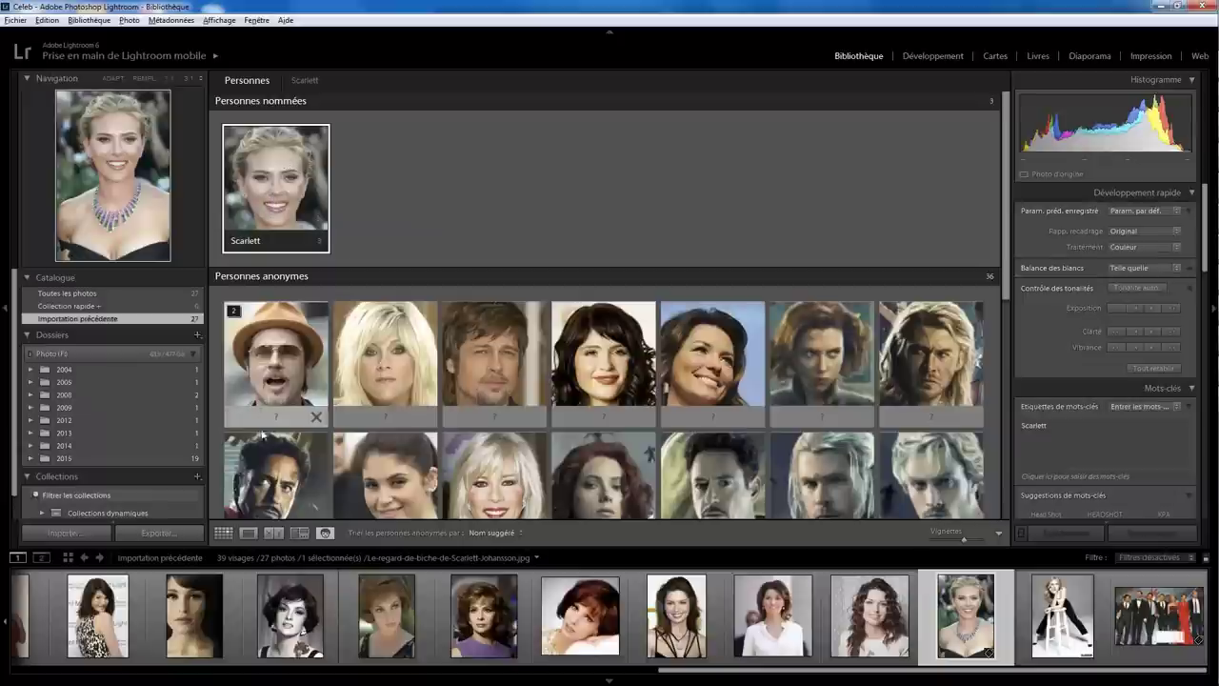
pyautogui.write('Brad')
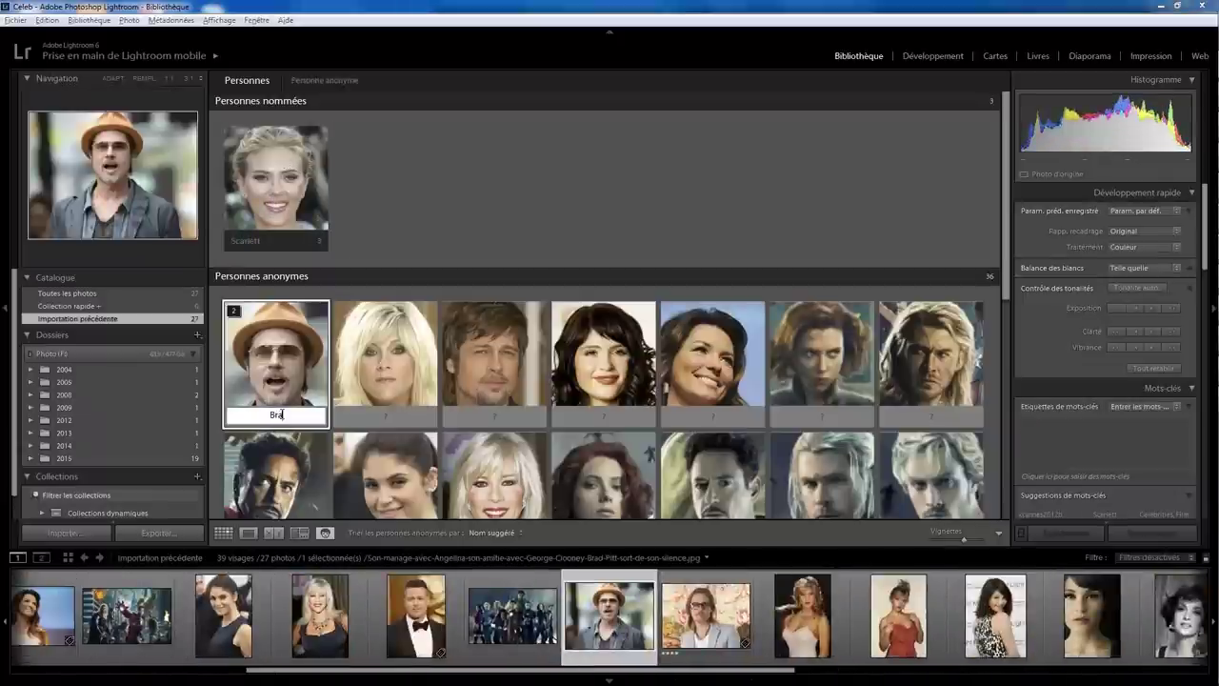
pyautogui.press('Return')
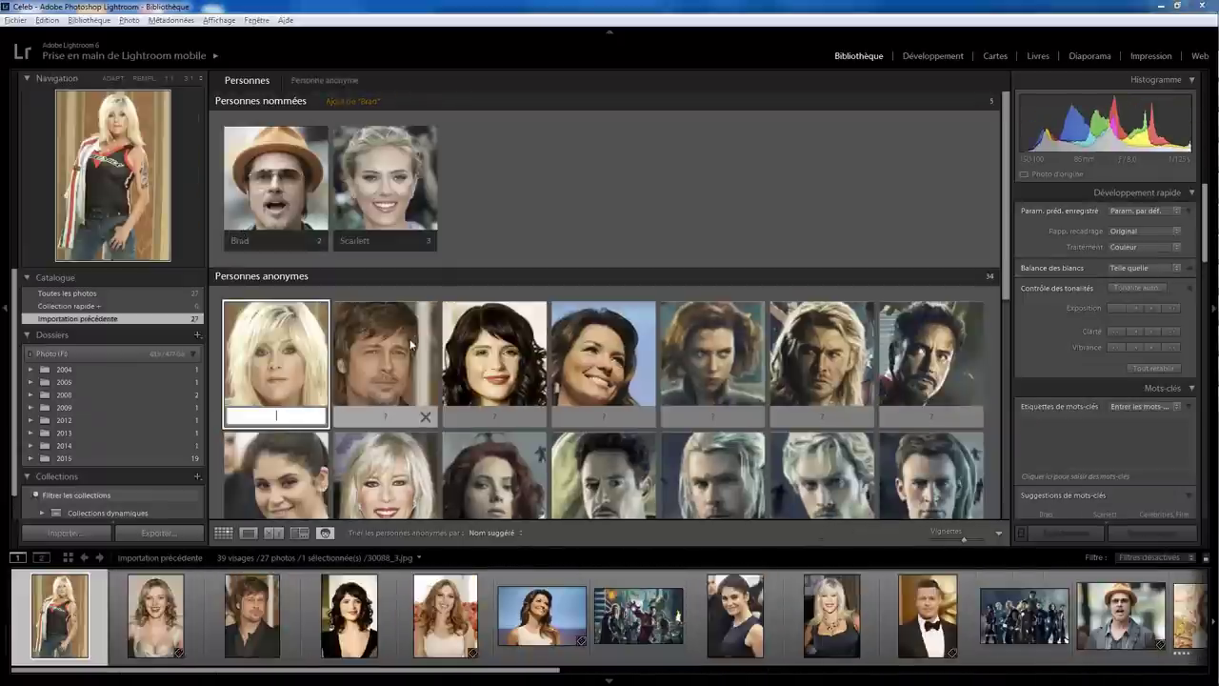
pyautogui.click(405, 419)
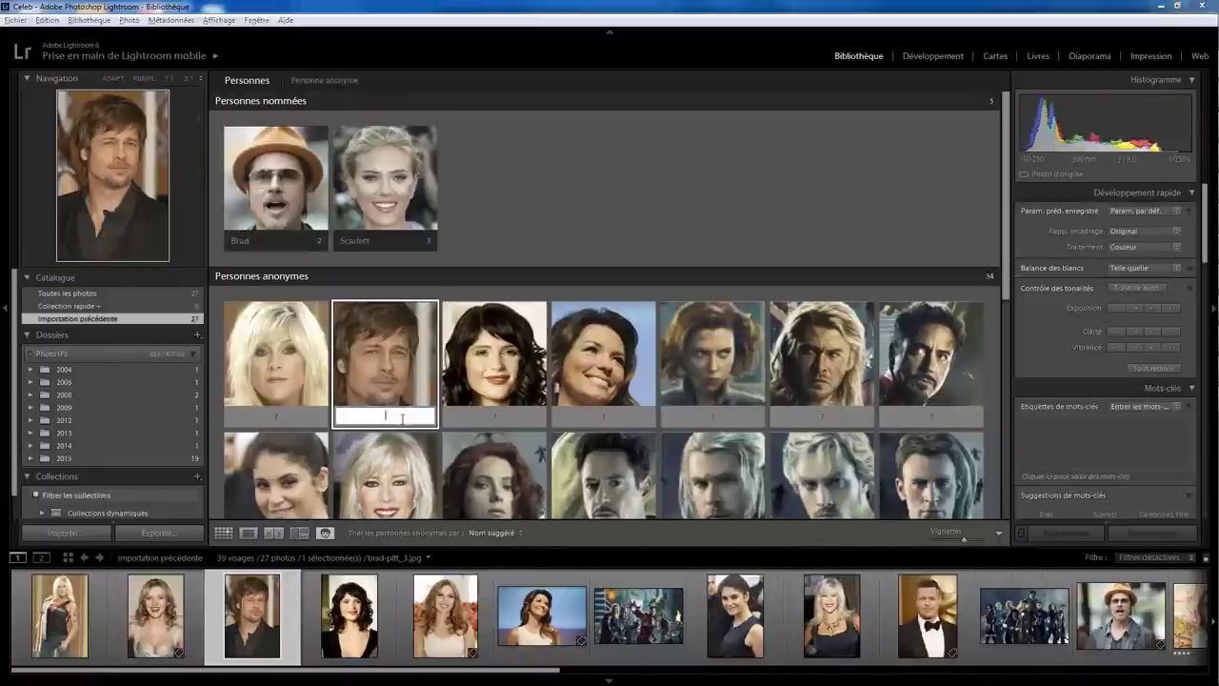
pyautogui.write('Brad')
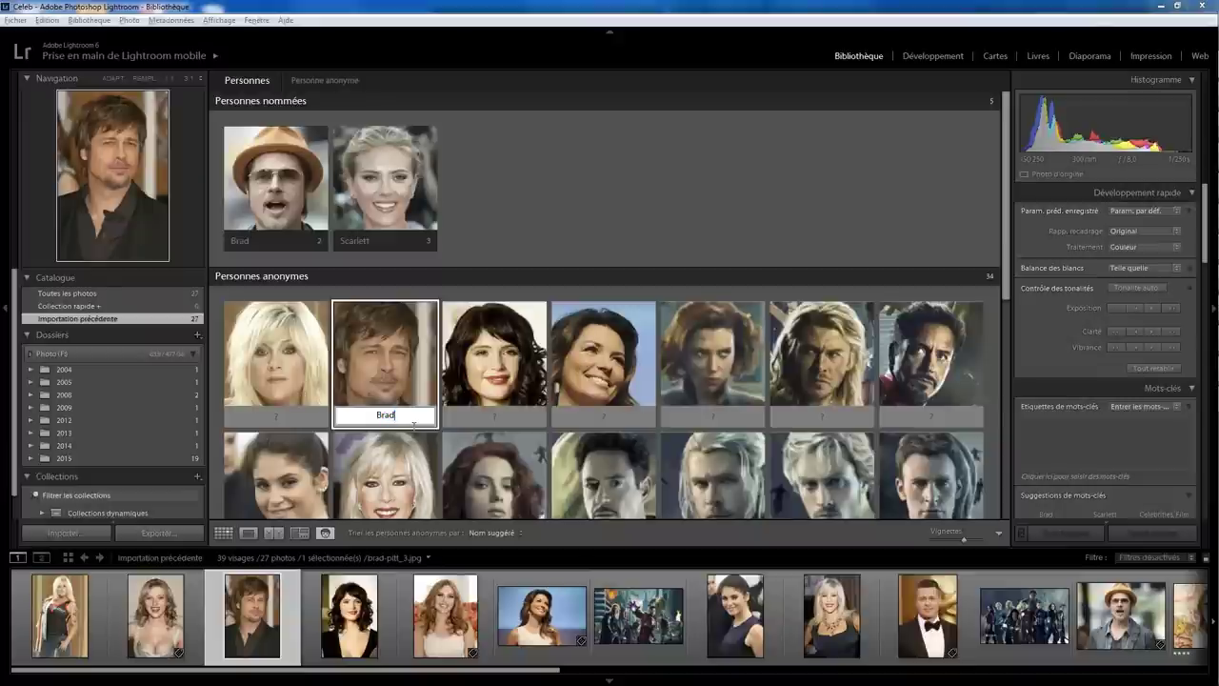
pyautogui.press('Return')
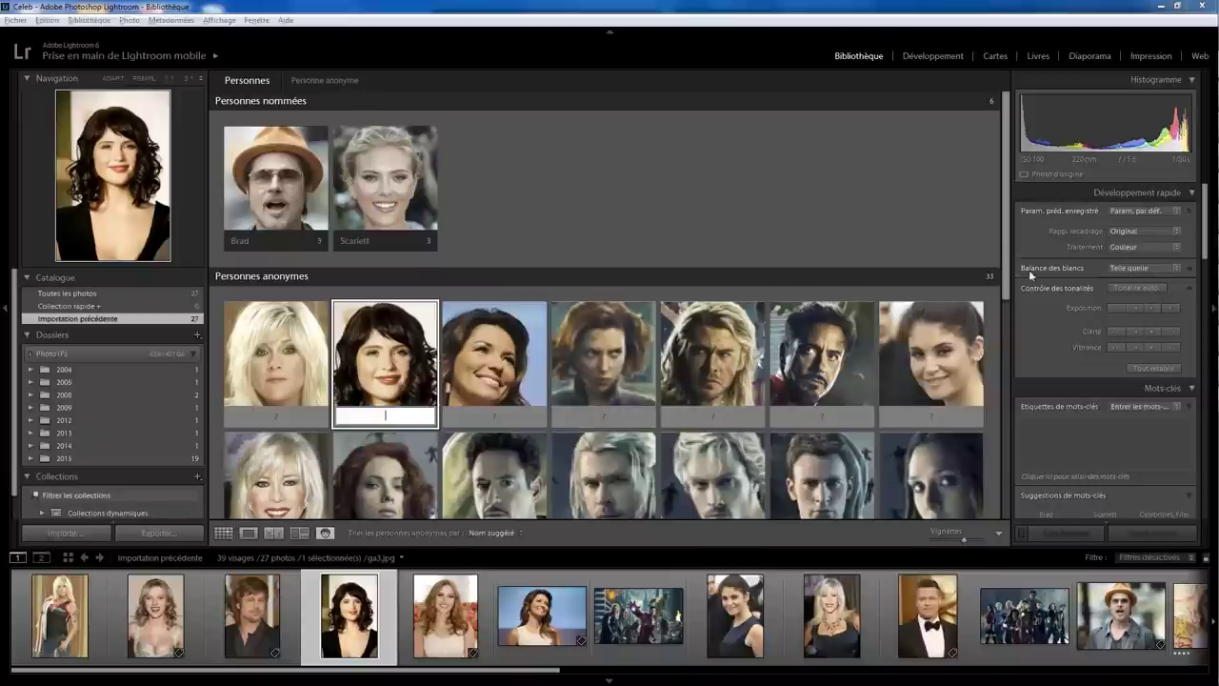
pyautogui.moveTo(1010, 278); pyautogui.dragTo(1010, 348)
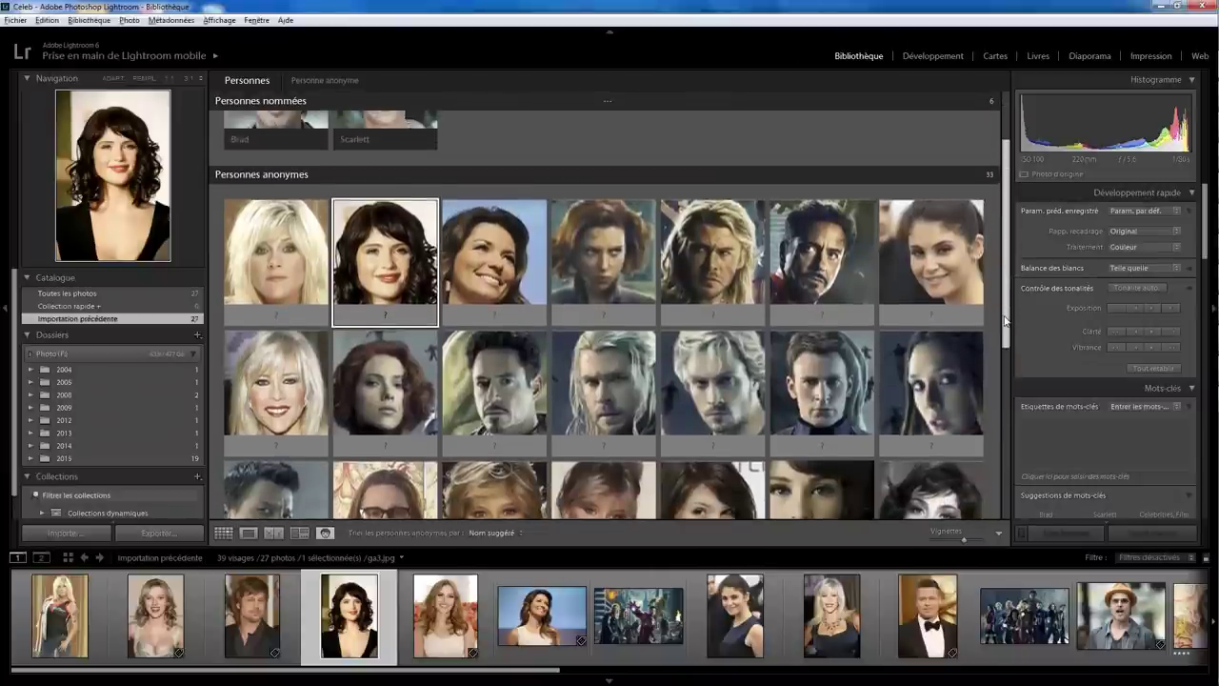
pyautogui.moveTo(393, 496); pyautogui.dragTo(273, 202)
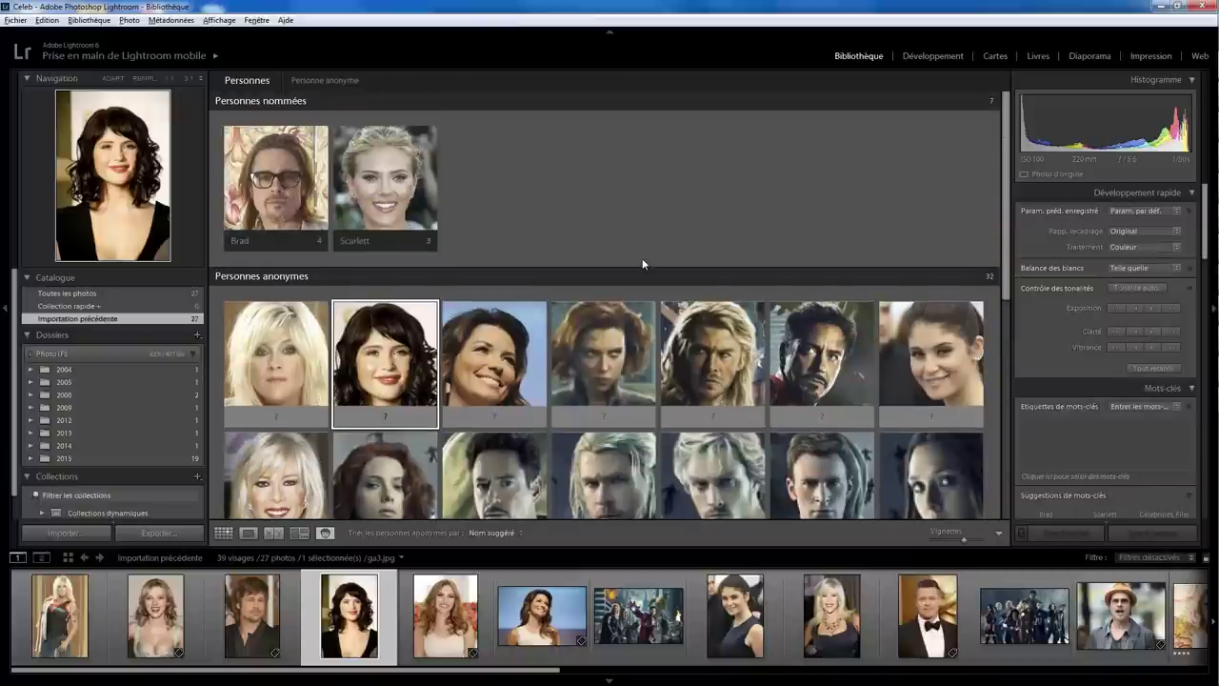
# - Name the blonde face Samantha and file two more matching faces under Samantha
pyautogui.click(285, 416)
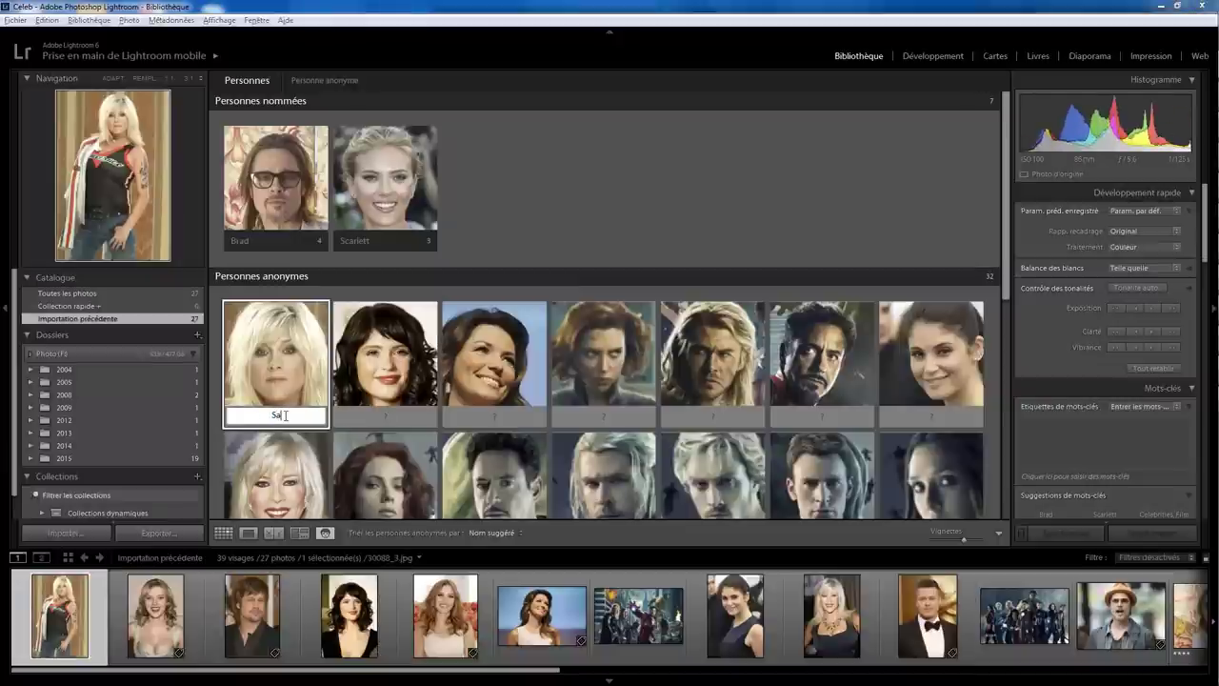
pyautogui.write('Samantha')
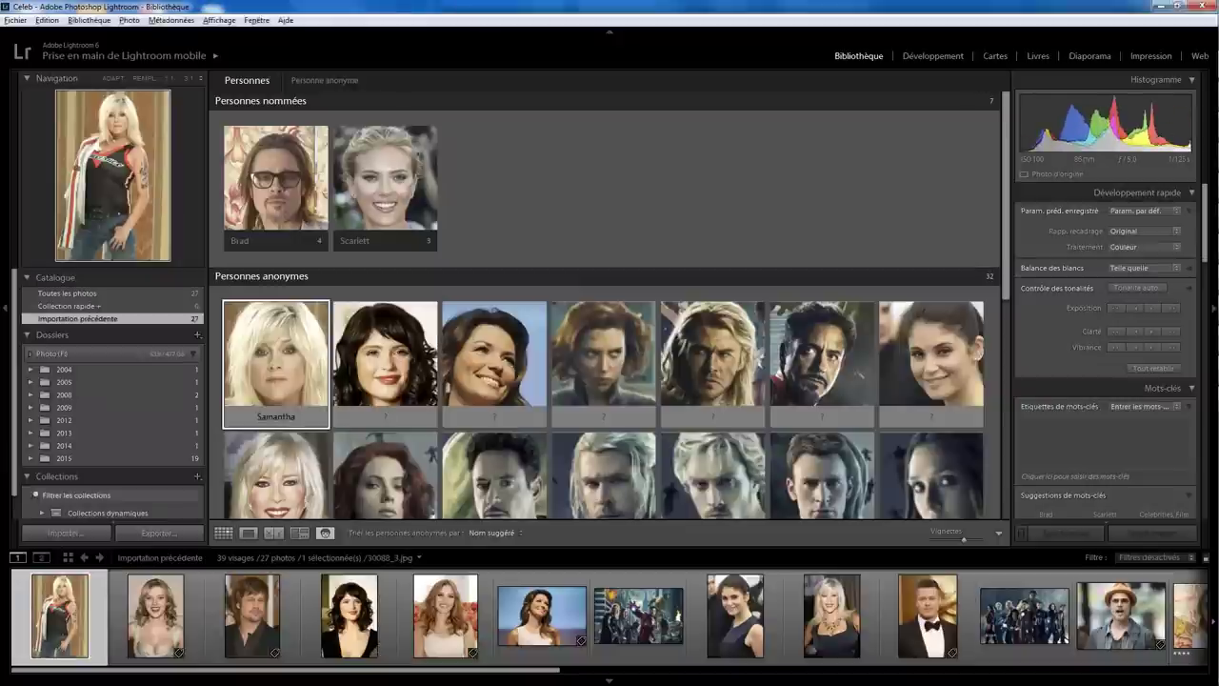
pyautogui.press('Return')
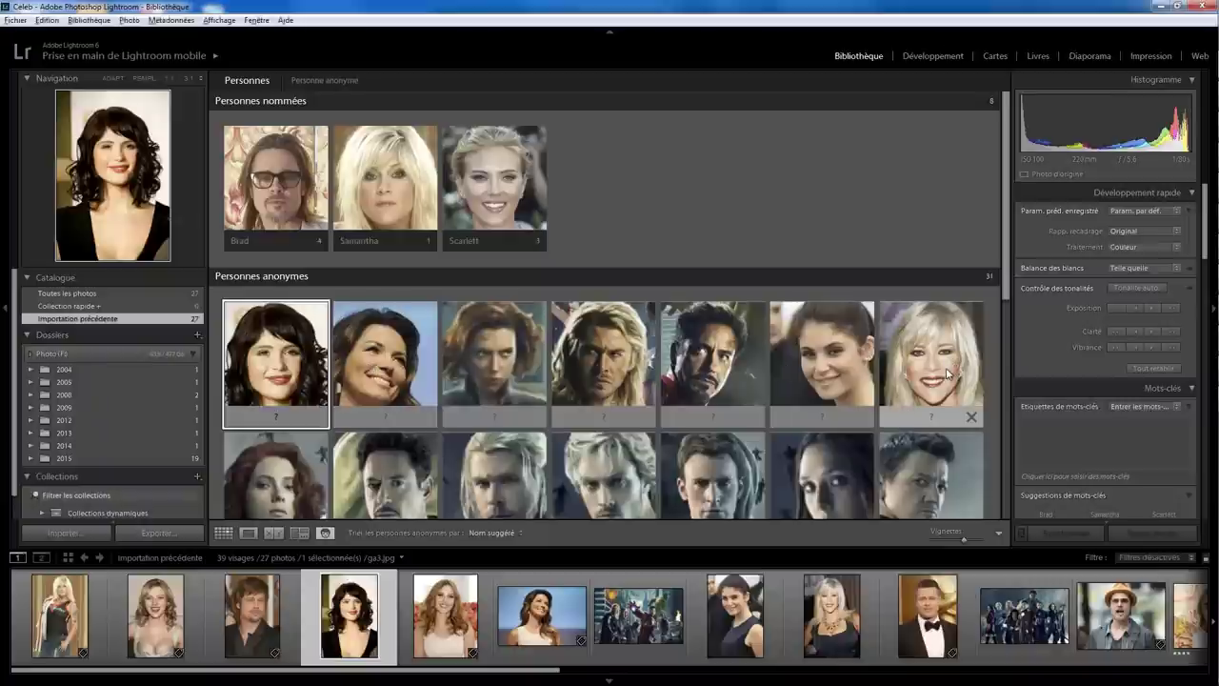
pyautogui.moveTo(948, 374); pyautogui.dragTo(383, 183)
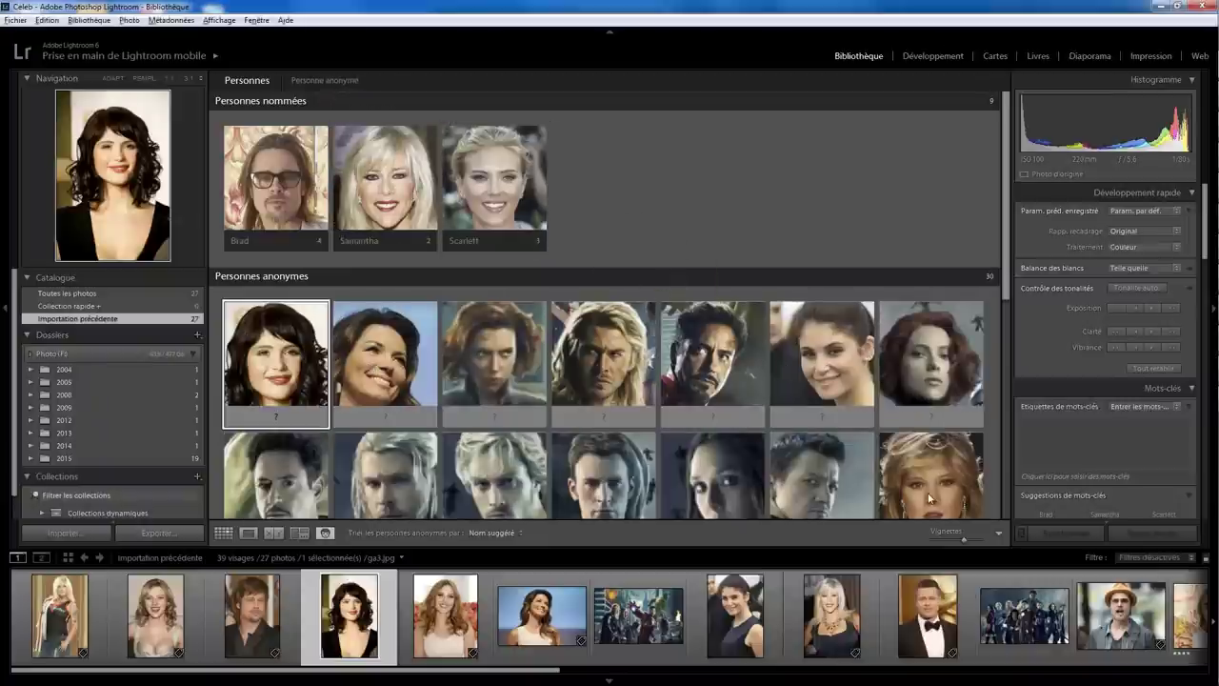
pyautogui.moveTo(929, 497); pyautogui.dragTo(385, 181)
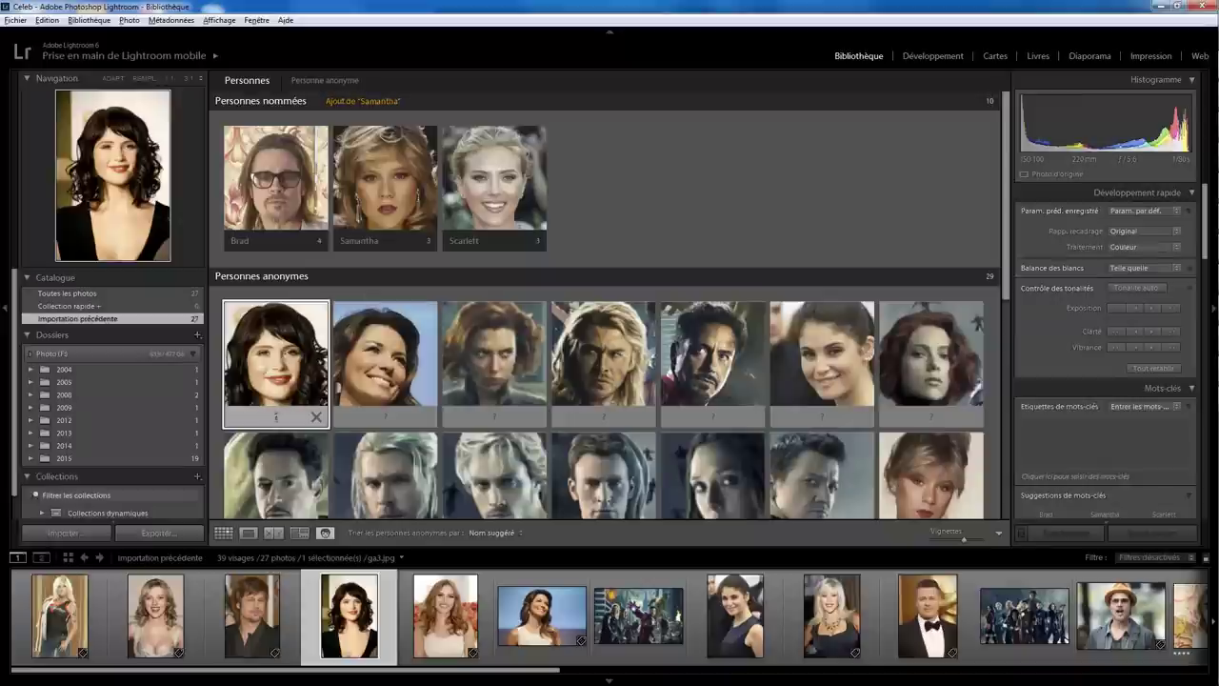
# - Name faces Gemma and Shania, then file one face under Scarlett and one under Gemma
pyautogui.click(282, 416)
pyautogui.write('G')
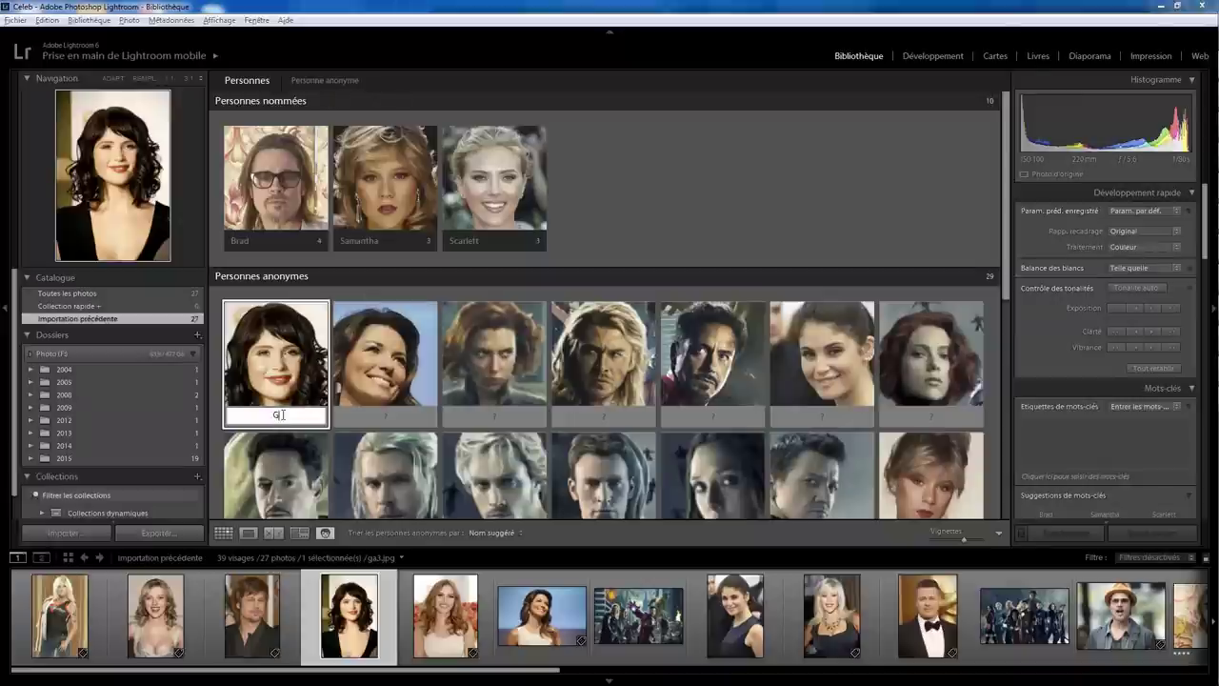
pyautogui.write('emma')
pyautogui.press('Return')
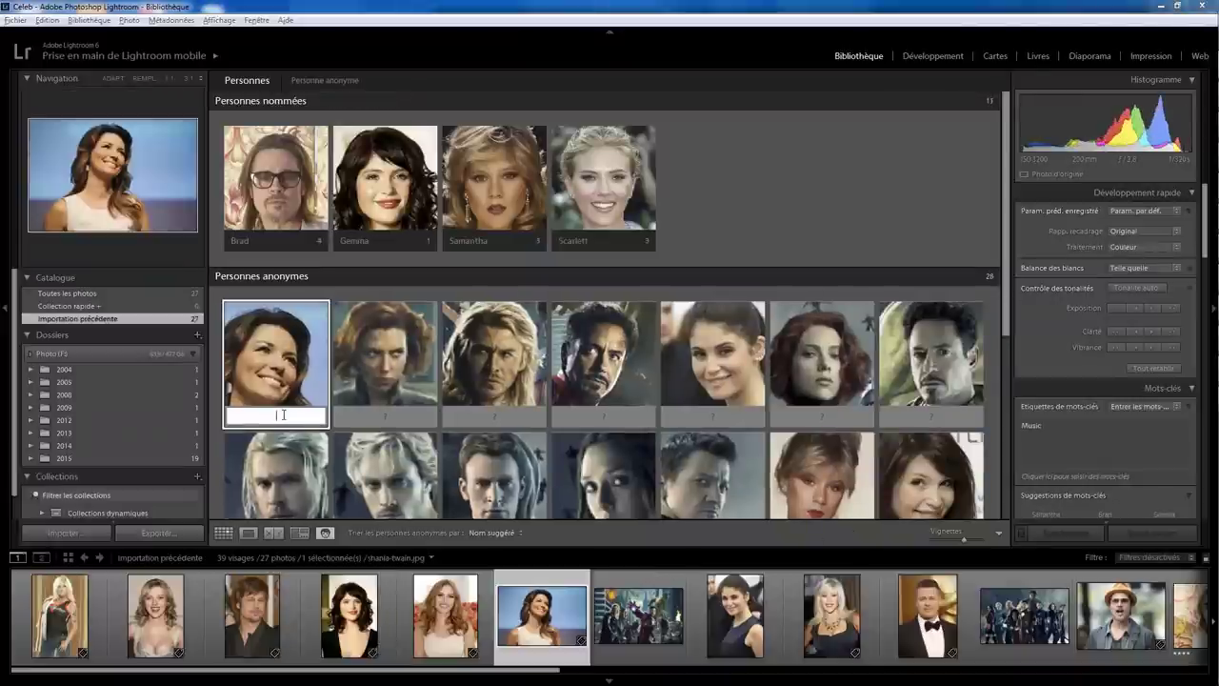
pyautogui.write('Shania')
pyautogui.press('Return')
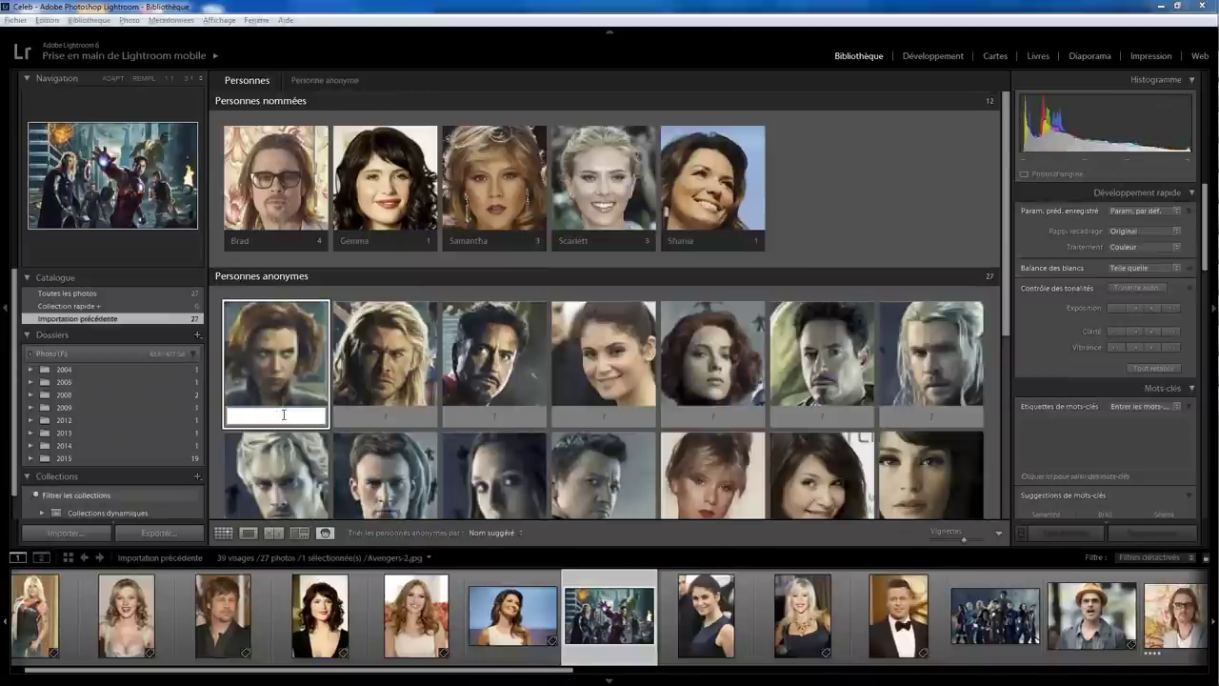
pyautogui.moveTo(277, 353); pyautogui.dragTo(585, 174)
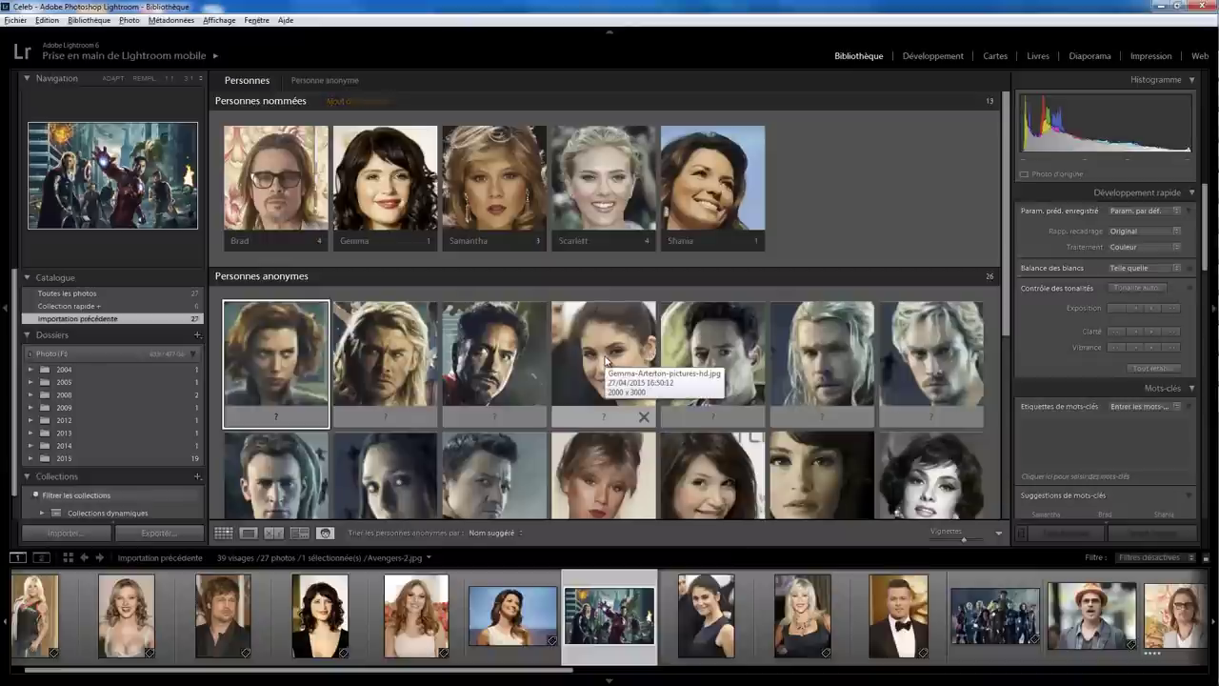
pyautogui.moveTo(606, 361); pyautogui.dragTo(385, 181)
# - Name faces Thor and Iron Man, then add one face to Scarlett and one to Samantha
pyautogui.click(393, 416)
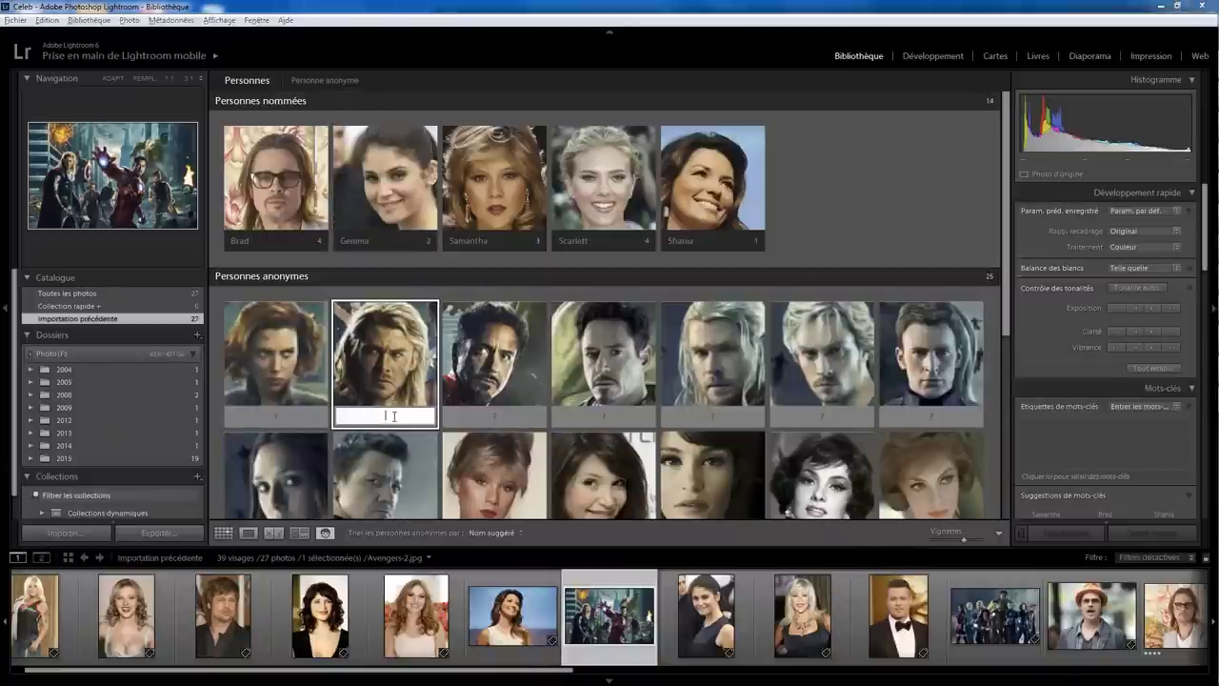
pyautogui.write('Thor')
pyautogui.press('Return')
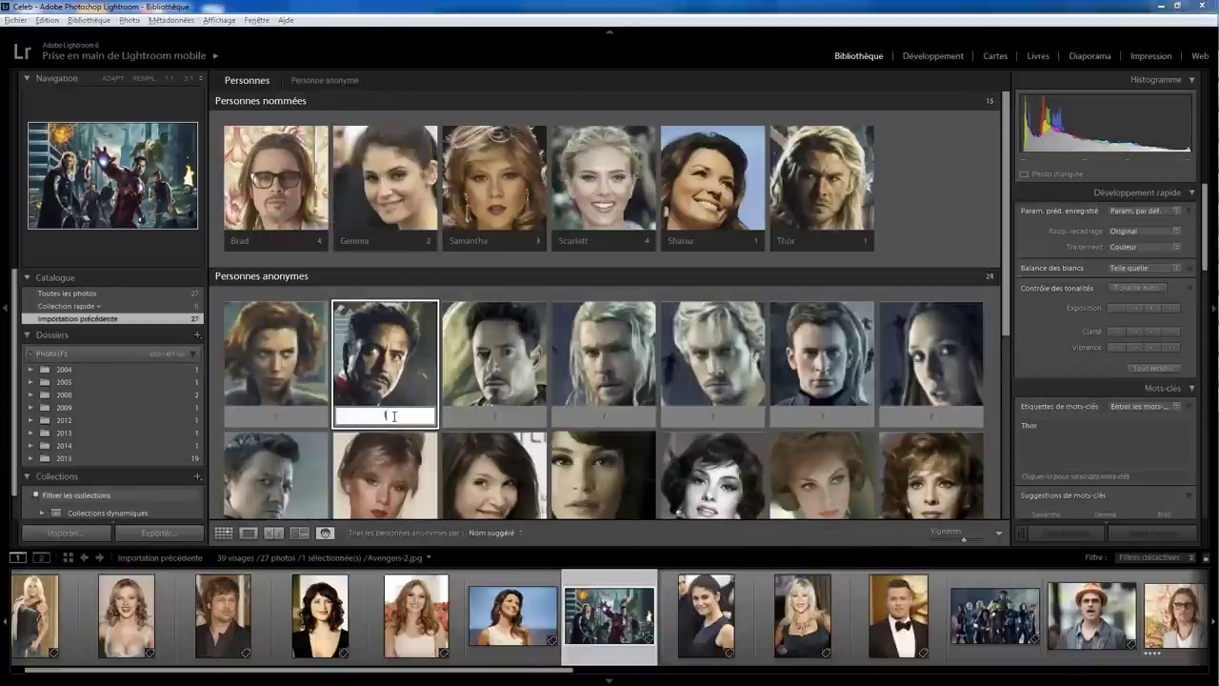
pyautogui.write('ron')
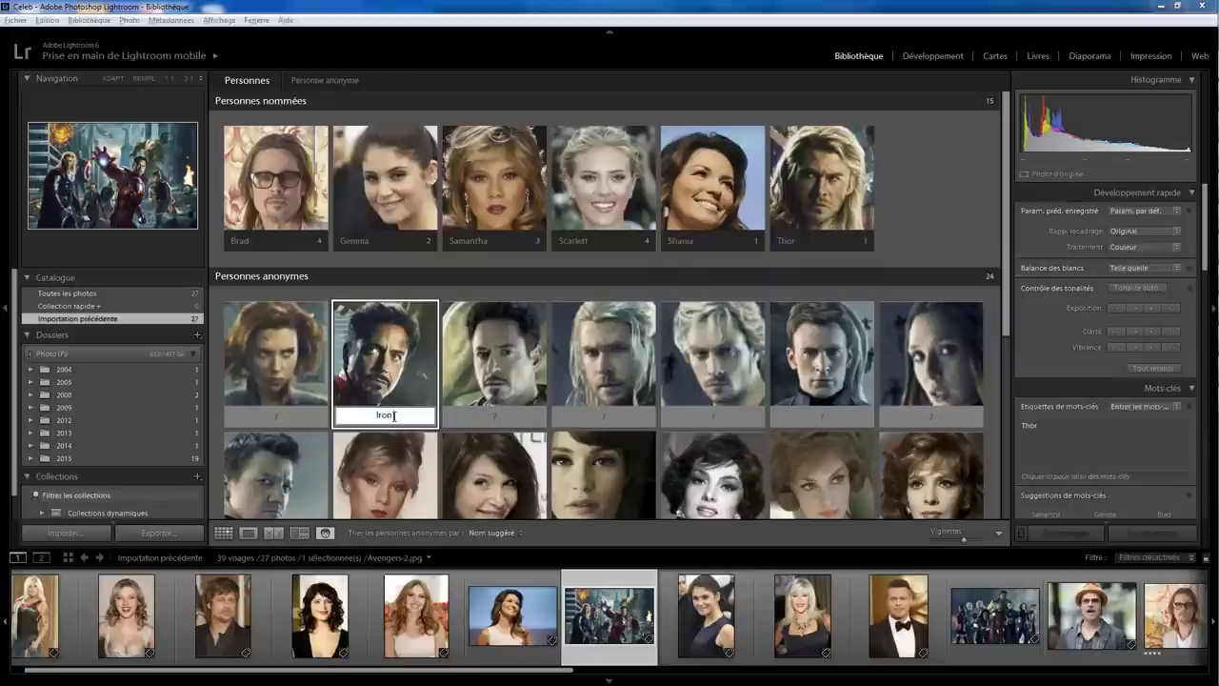
pyautogui.write(' Man')
pyautogui.press('Return')
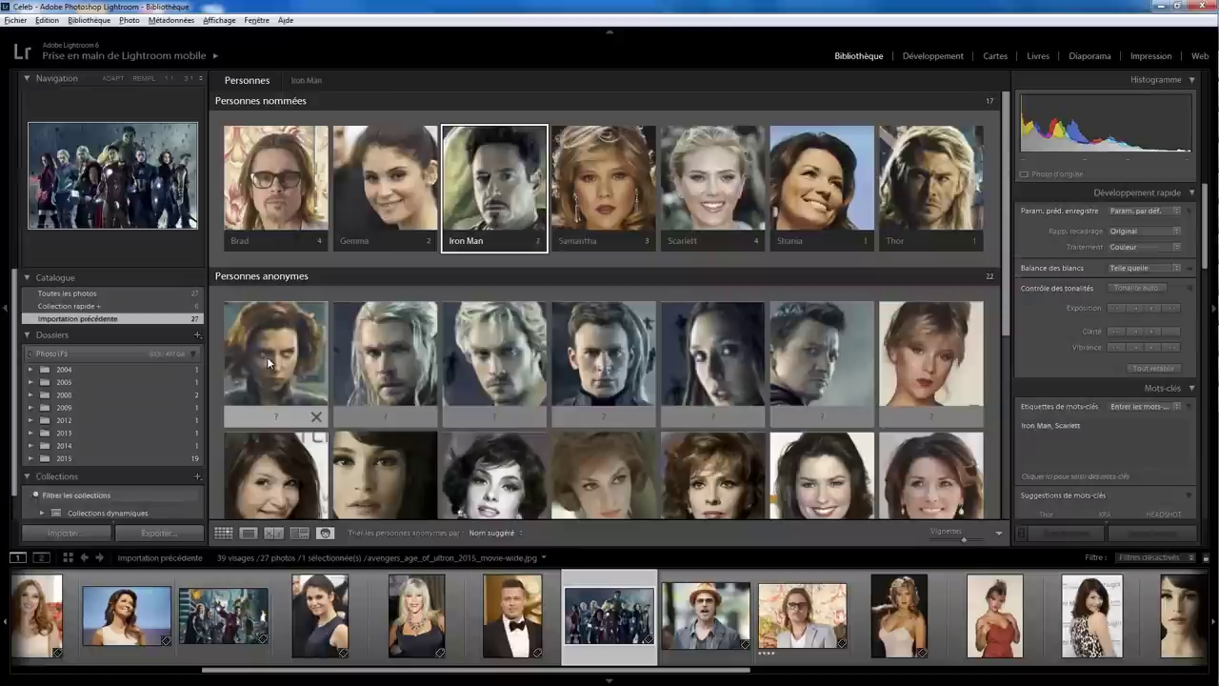
pyautogui.moveTo(267, 356); pyautogui.dragTo(724, 181)
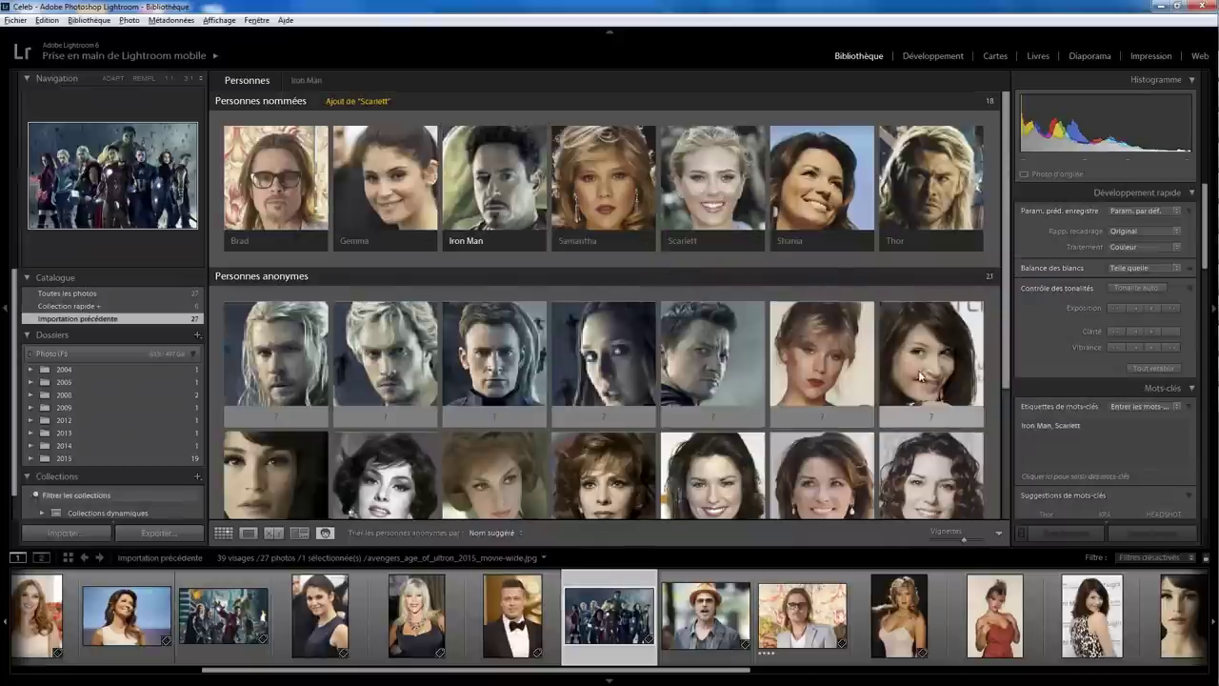
pyautogui.moveTo(815, 377); pyautogui.dragTo(595, 195)
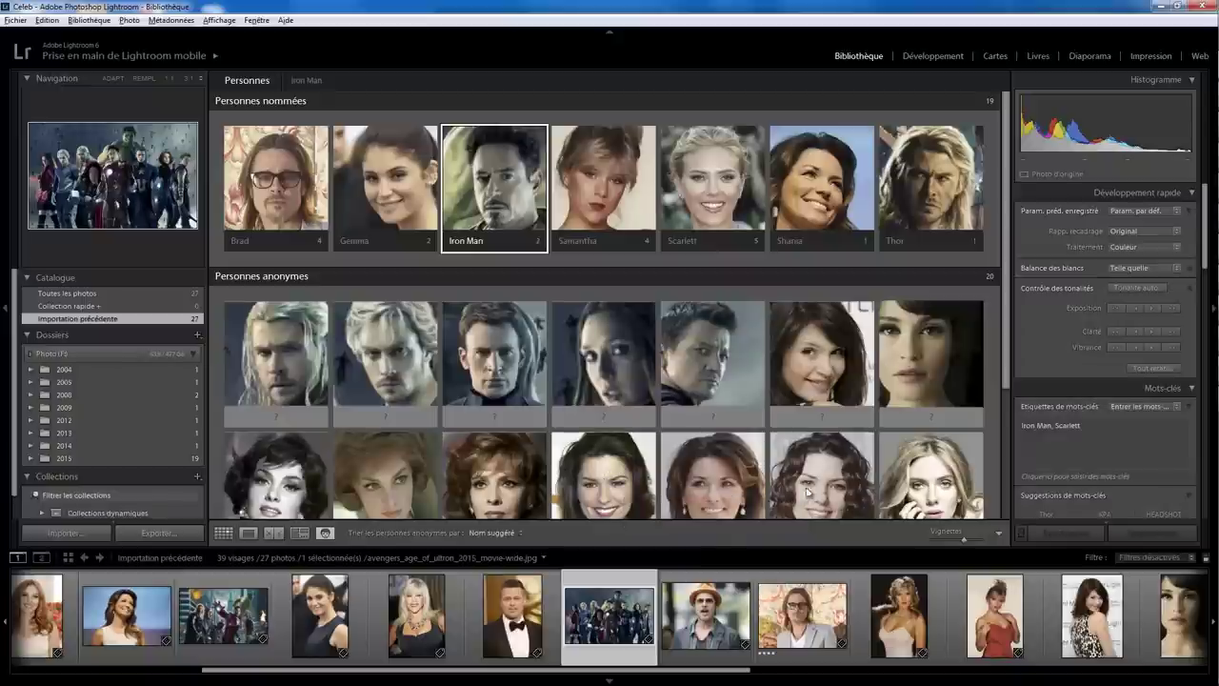
# - Select the three unnamed Shania faces and file them under Shania, bringing her to 4
pyautogui.click(613, 490)
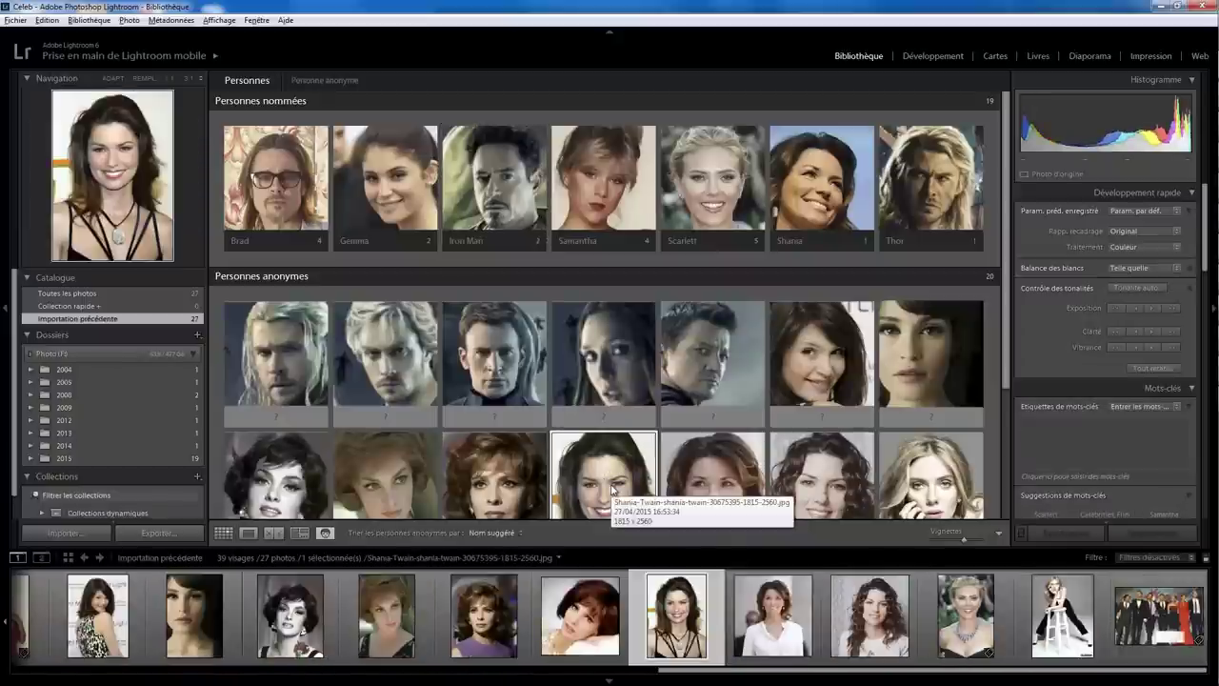
pyautogui.keyDown('shift'); pyautogui.click(814, 483); pyautogui.keyUp('shift')
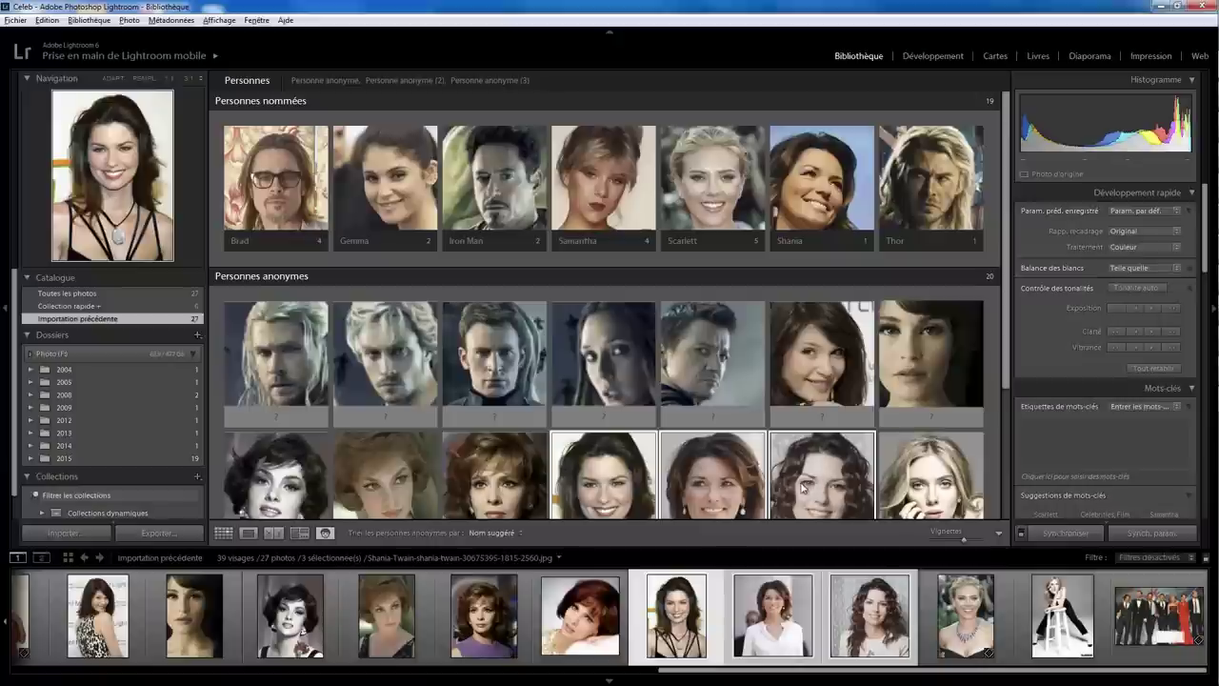
pyautogui.moveTo(807, 491); pyautogui.dragTo(809, 195)
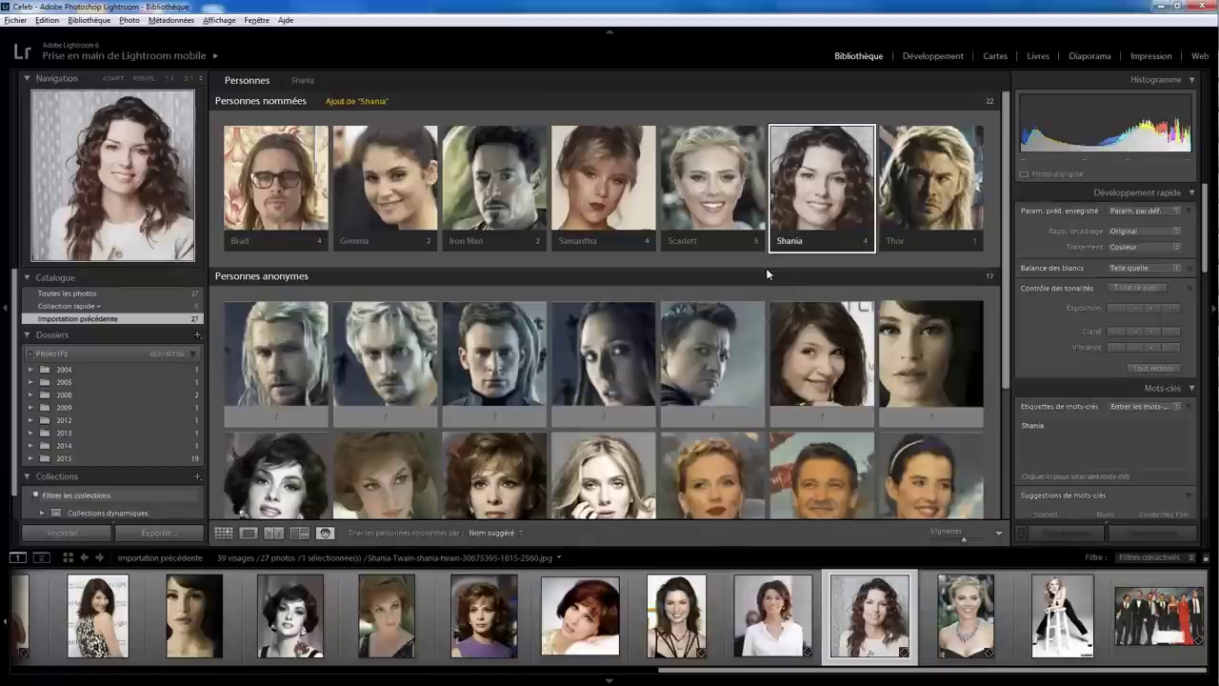
pyautogui.moveTo(1008, 340); pyautogui.dragTo(1009, 371)
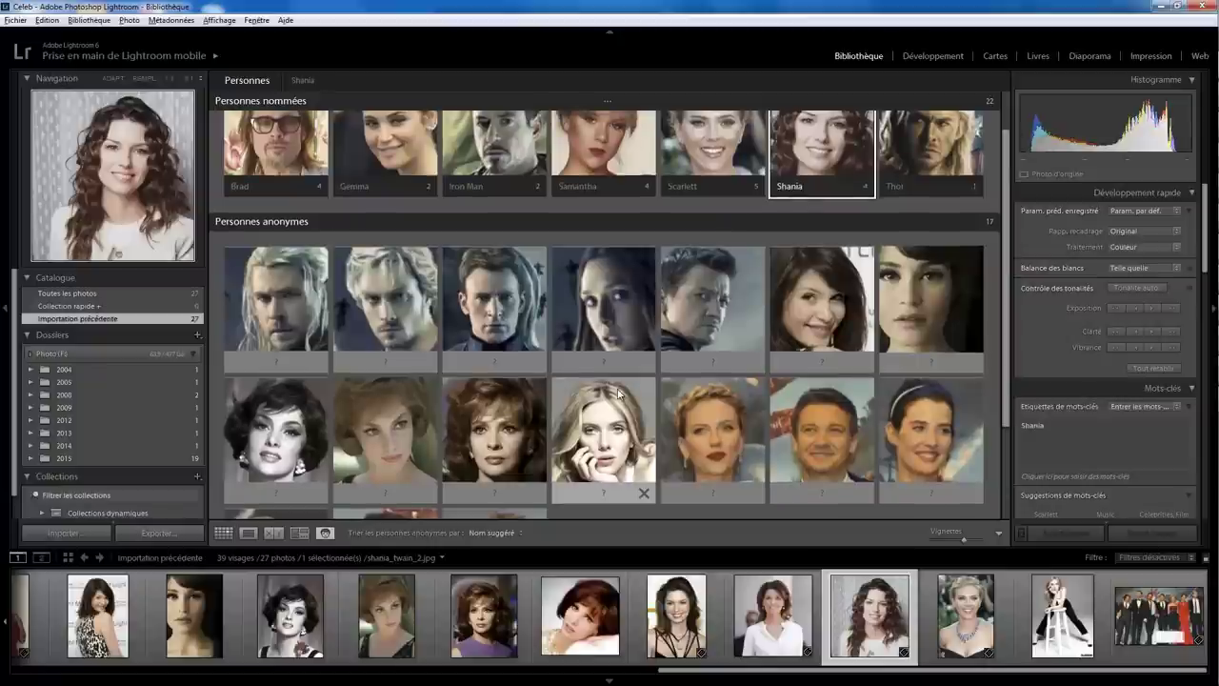
pyautogui.moveTo(275, 472)
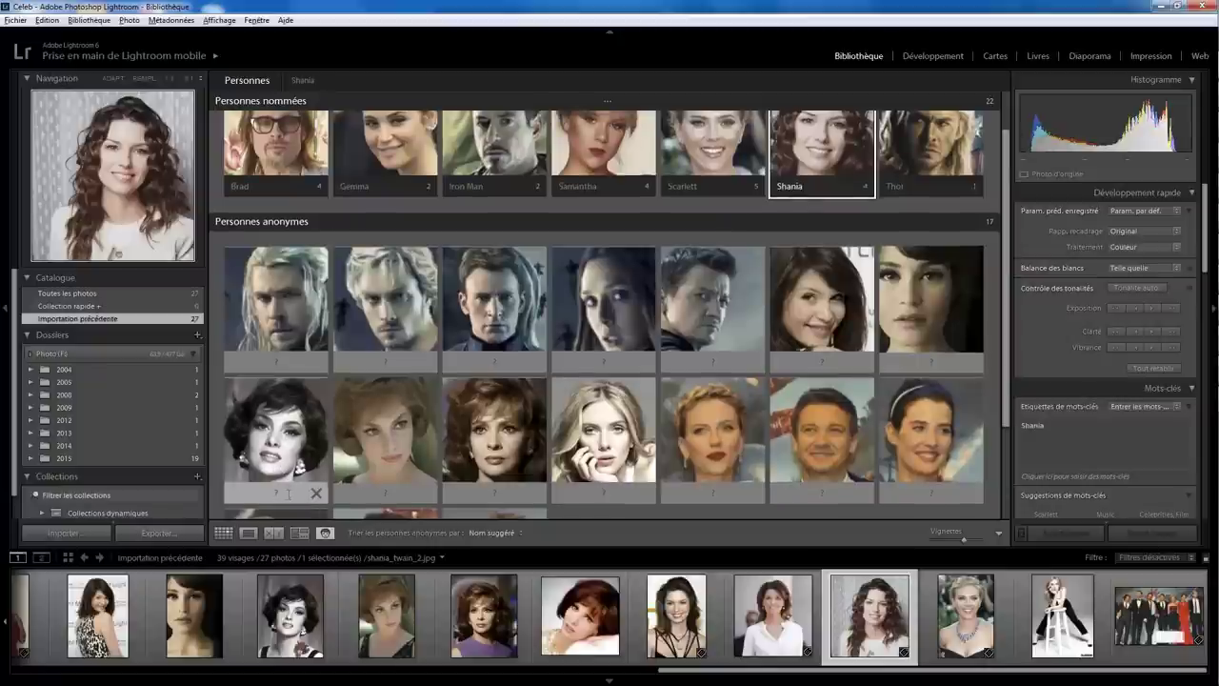
# - Name three consecutive anonymous faces Gina, accepting the autocomplete for the last two
pyautogui.click(288, 493)
pyautogui.write('Gina')
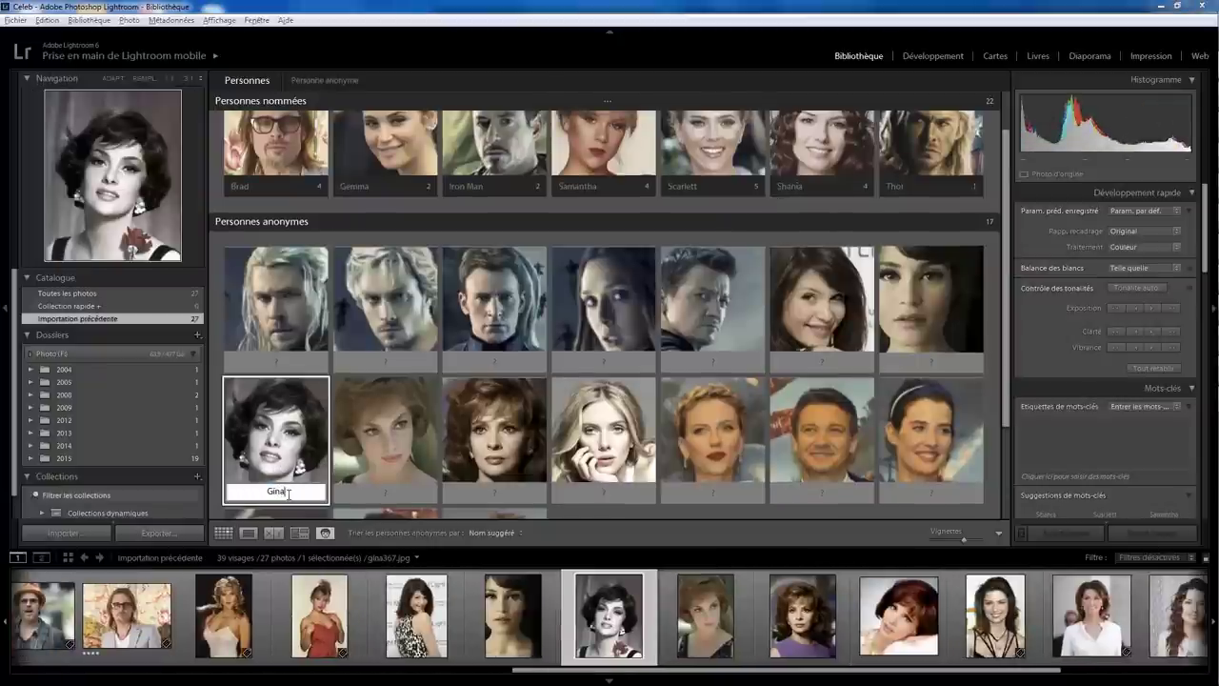
pyautogui.press('Return')
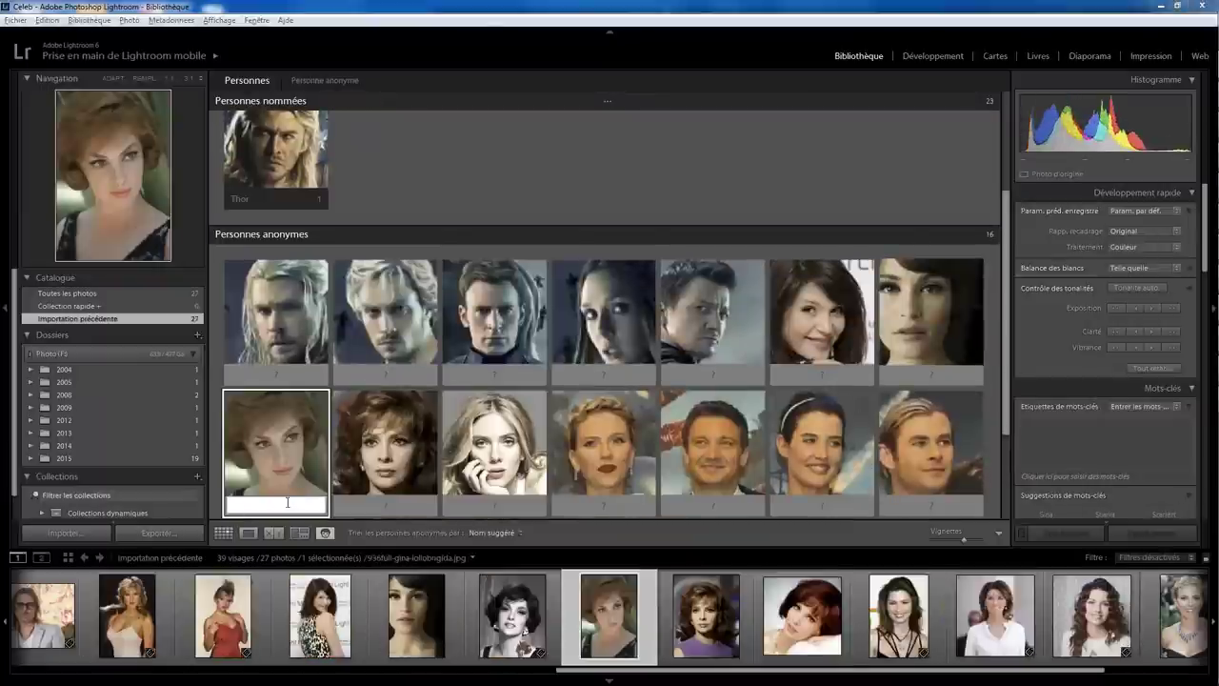
pyautogui.write('Gina')
pyautogui.press('Return')
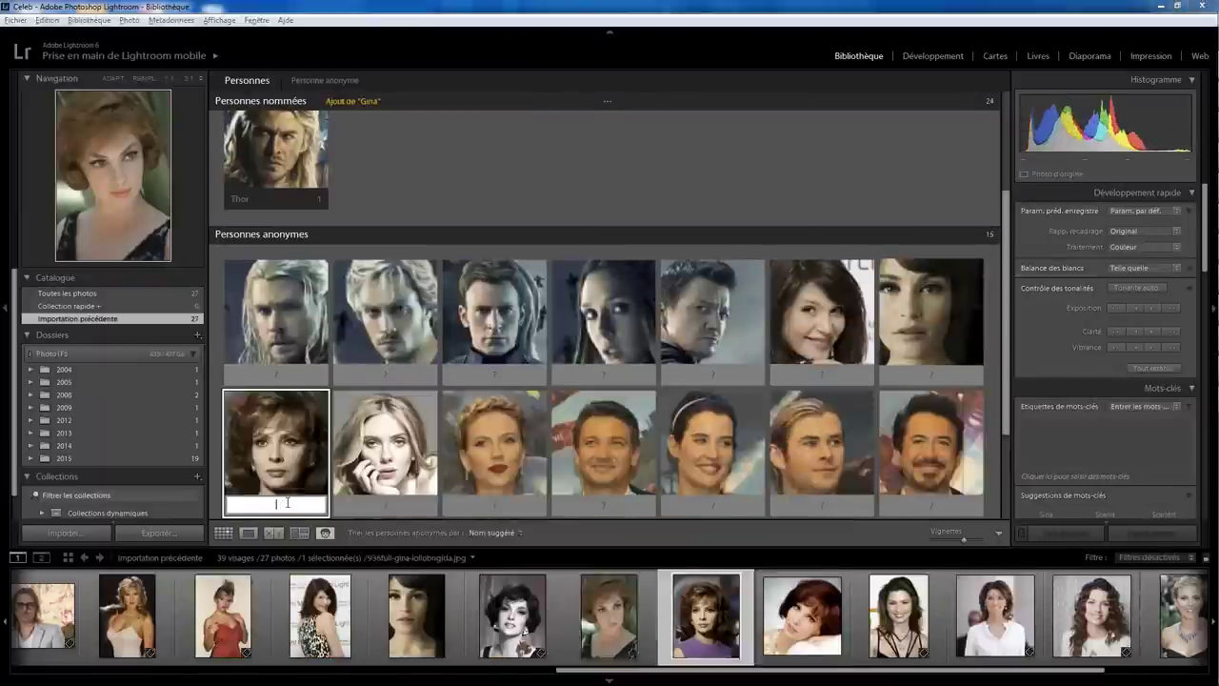
pyautogui.write('Gina')
pyautogui.press('Return')
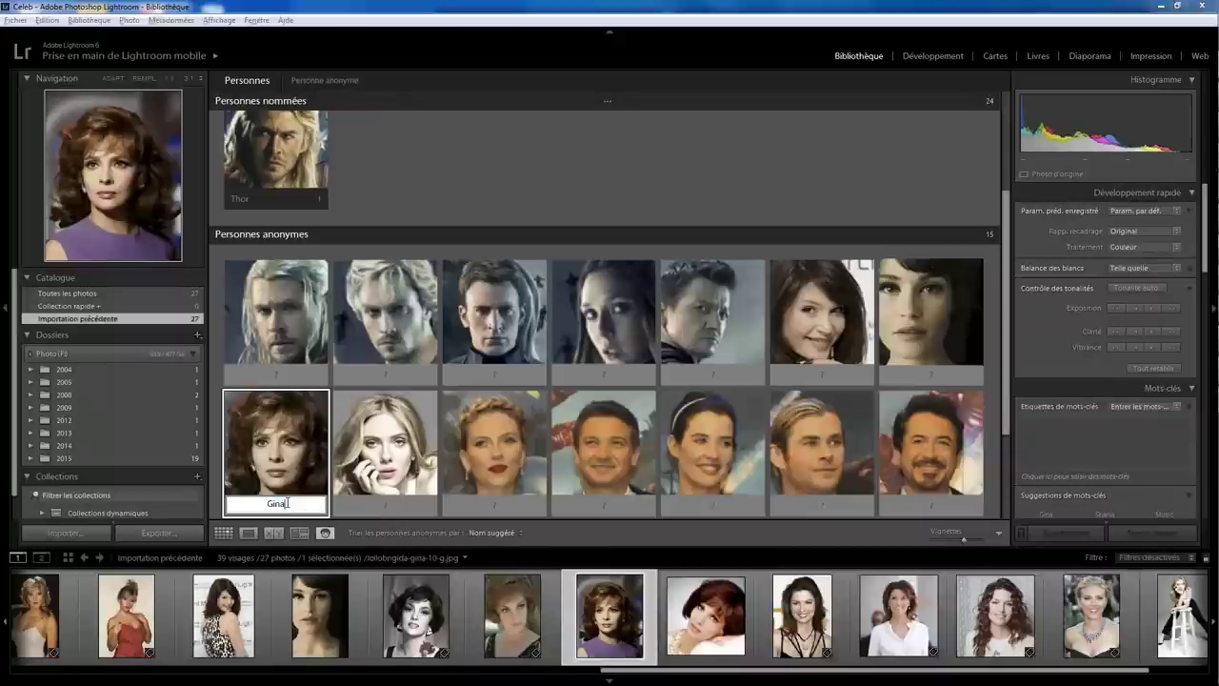
pyautogui.press('Return')
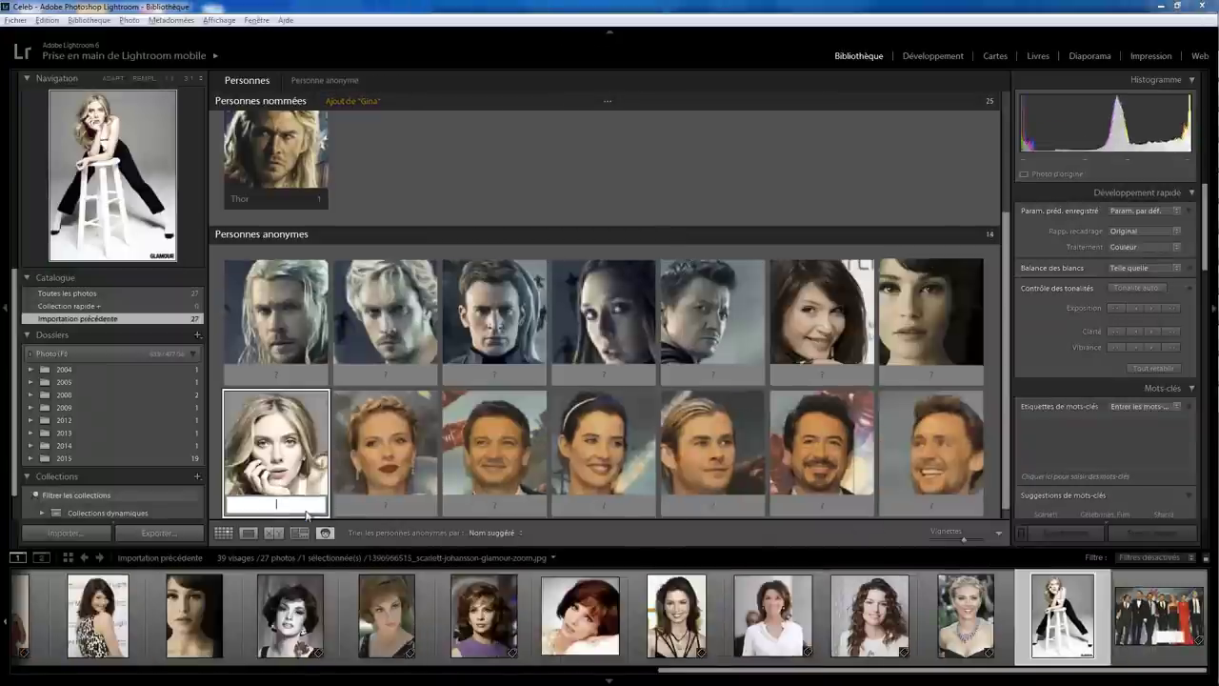
# - File two matching faces under Scarlett and two more under Gemma
pyautogui.keyDown('ctrl'); pyautogui.click(393, 454); pyautogui.keyUp('ctrl')
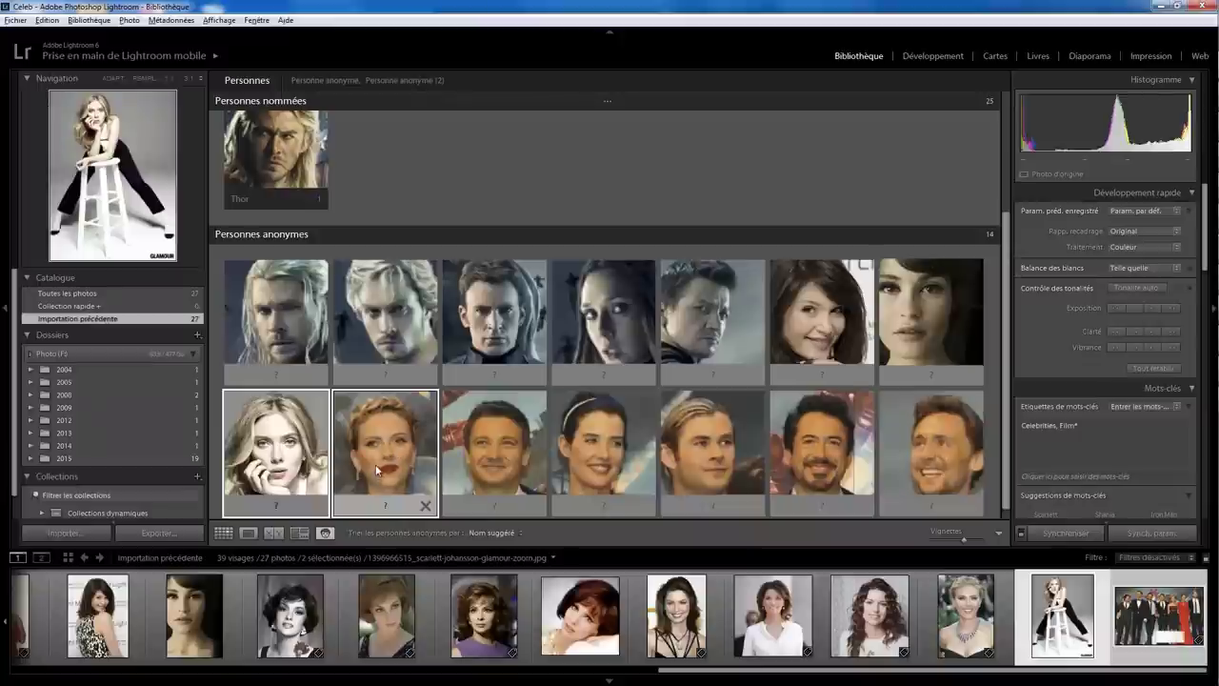
pyautogui.moveTo(375, 464); pyautogui.dragTo(420, 206)
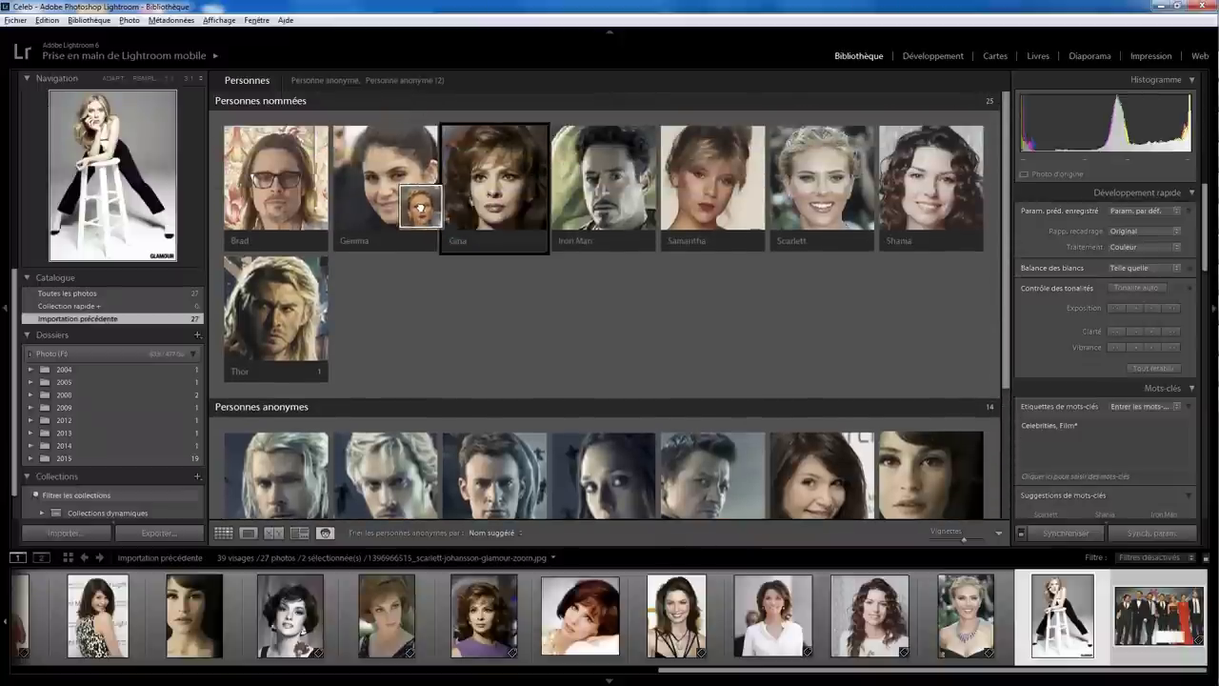
pyautogui.moveTo(420, 206); pyautogui.dragTo(825, 205)
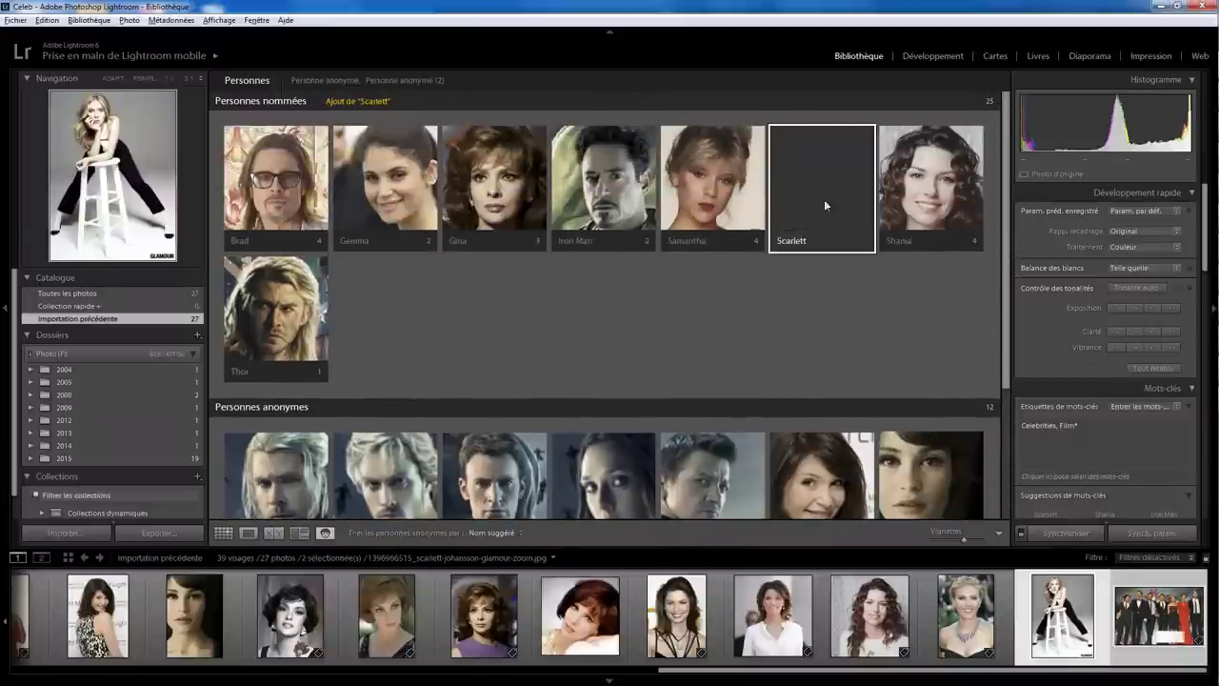
pyautogui.click(819, 487)
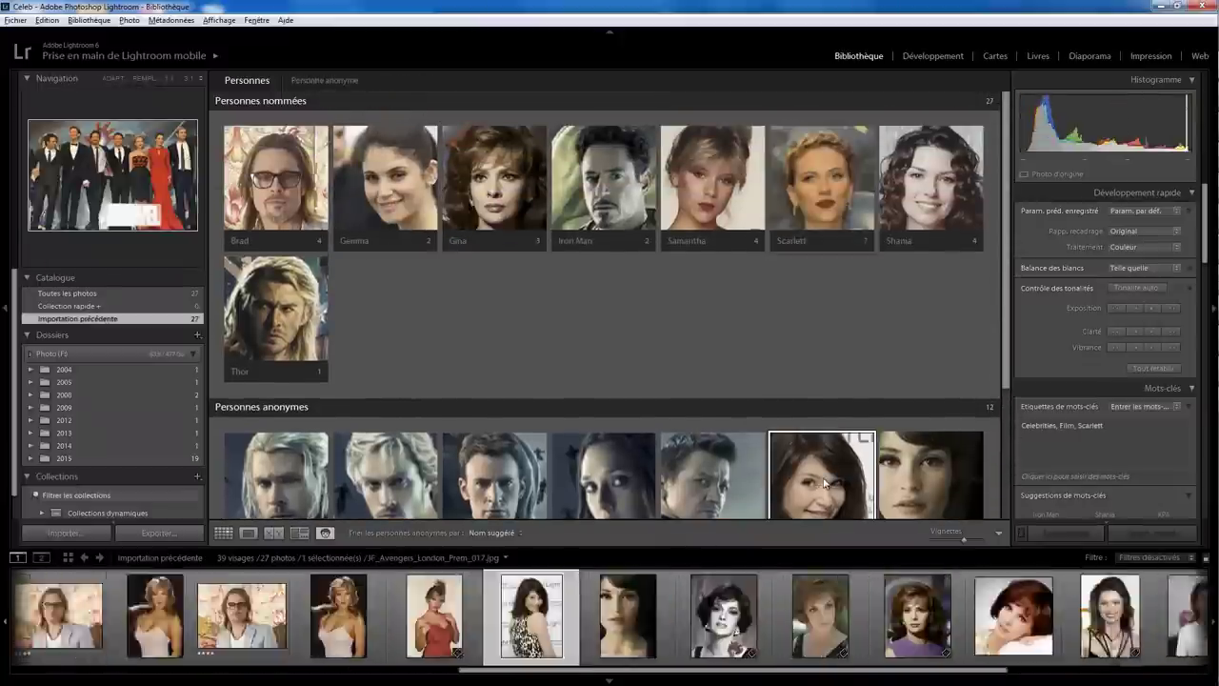
pyautogui.keyDown('ctrl'); pyautogui.click(925, 477); pyautogui.keyUp('ctrl')
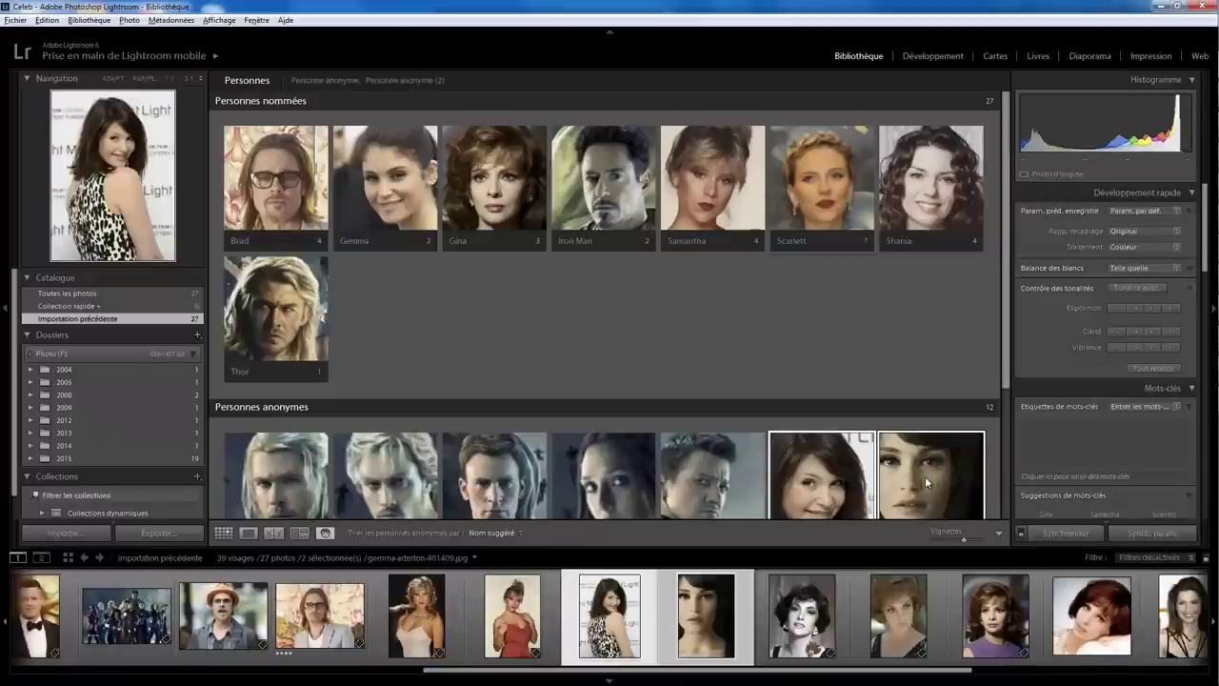
pyautogui.moveTo(925, 477); pyautogui.dragTo(388, 193)
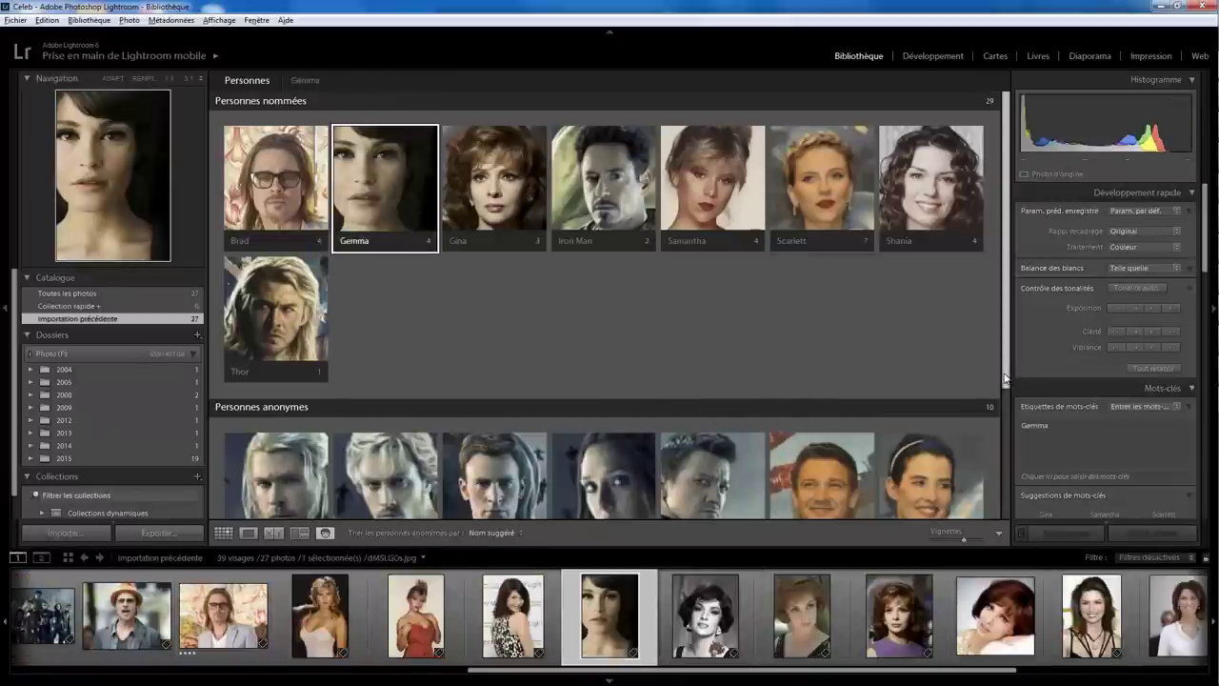
# - Add one face to Iron Man and two faces to Thor
pyautogui.moveTo(1006, 378); pyautogui.dragTo(1011, 487)
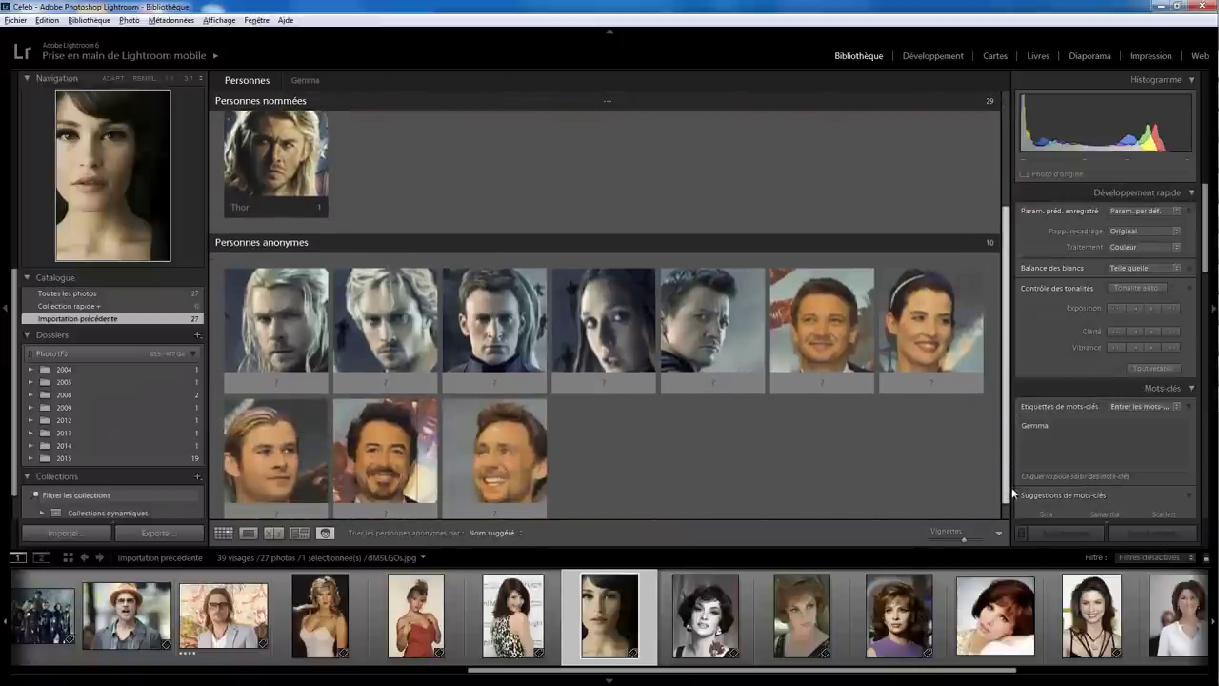
pyautogui.moveTo(385, 452)
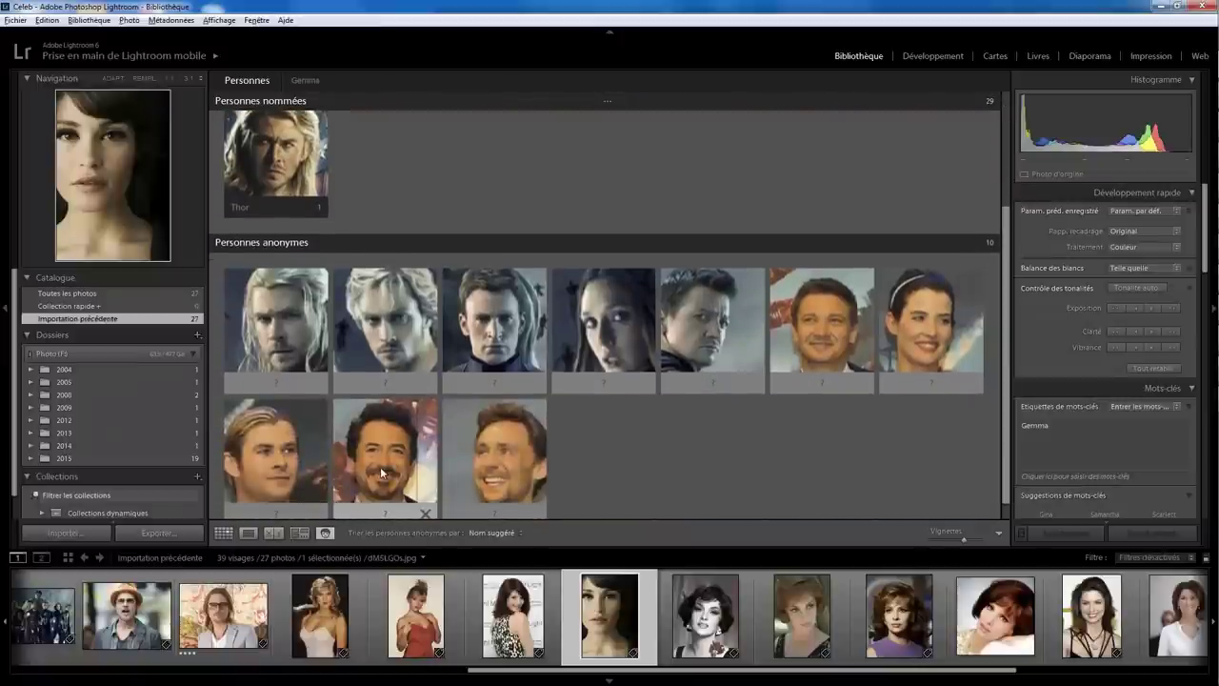
pyautogui.moveTo(380, 472); pyautogui.dragTo(595, 140)
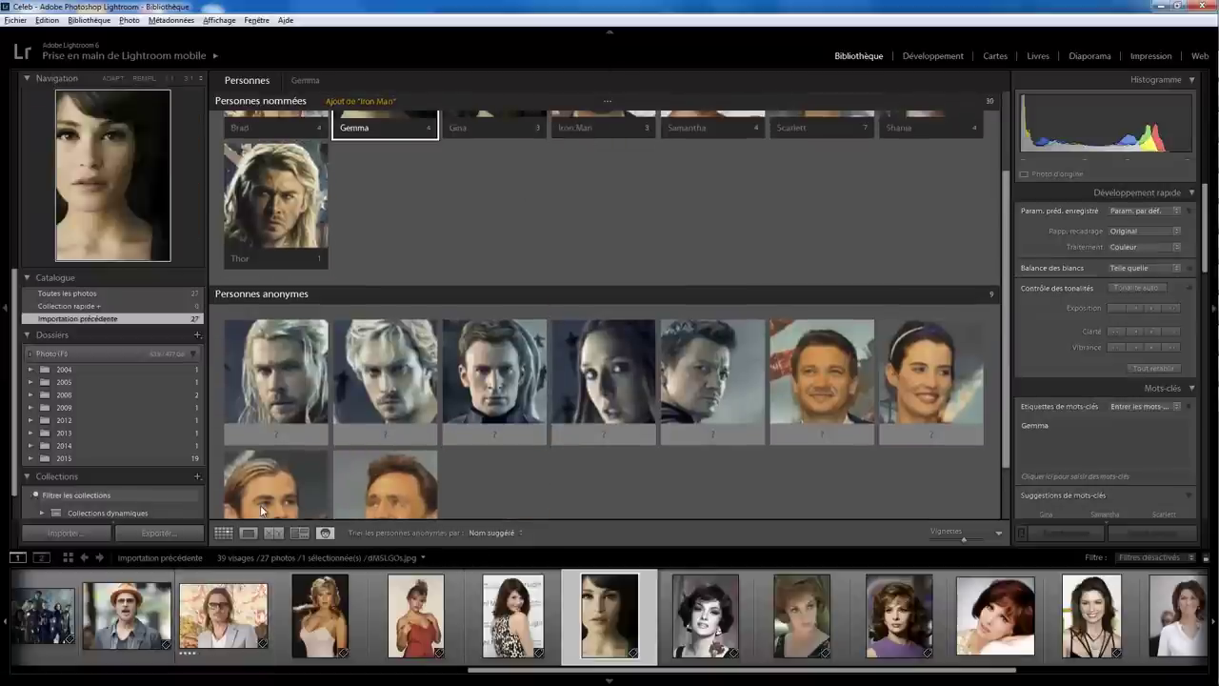
pyautogui.moveTo(261, 511); pyautogui.dragTo(276, 202)
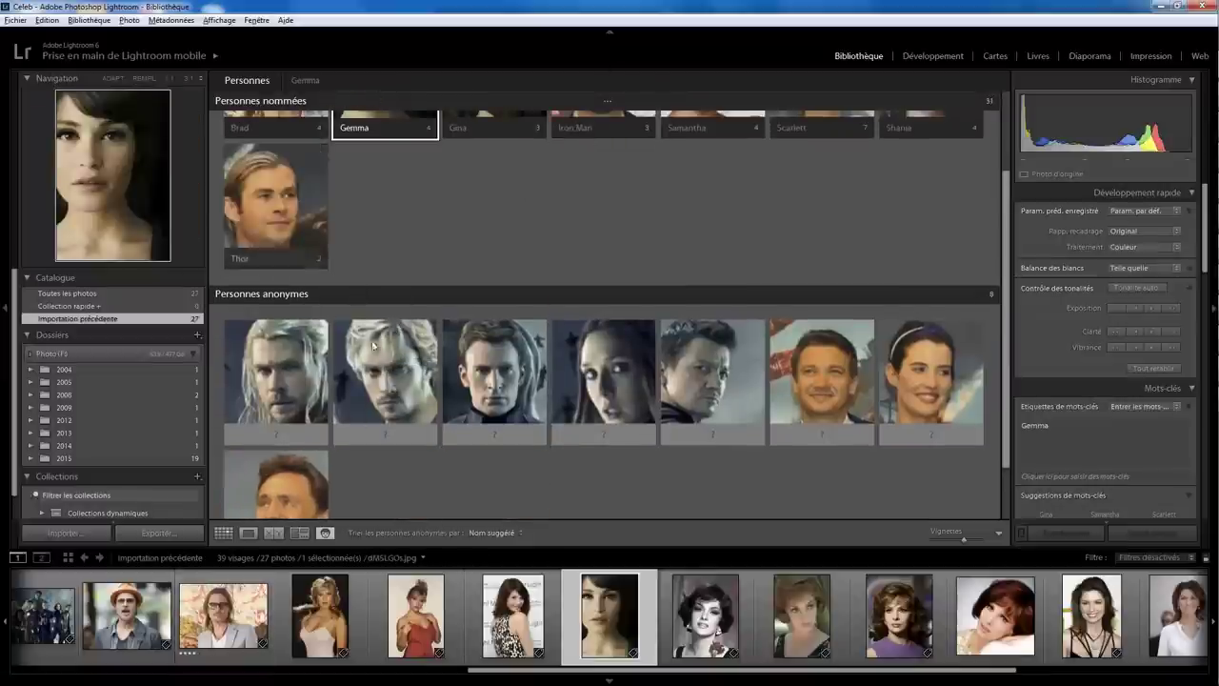
pyautogui.moveTo(309, 433); pyautogui.dragTo(275, 214)
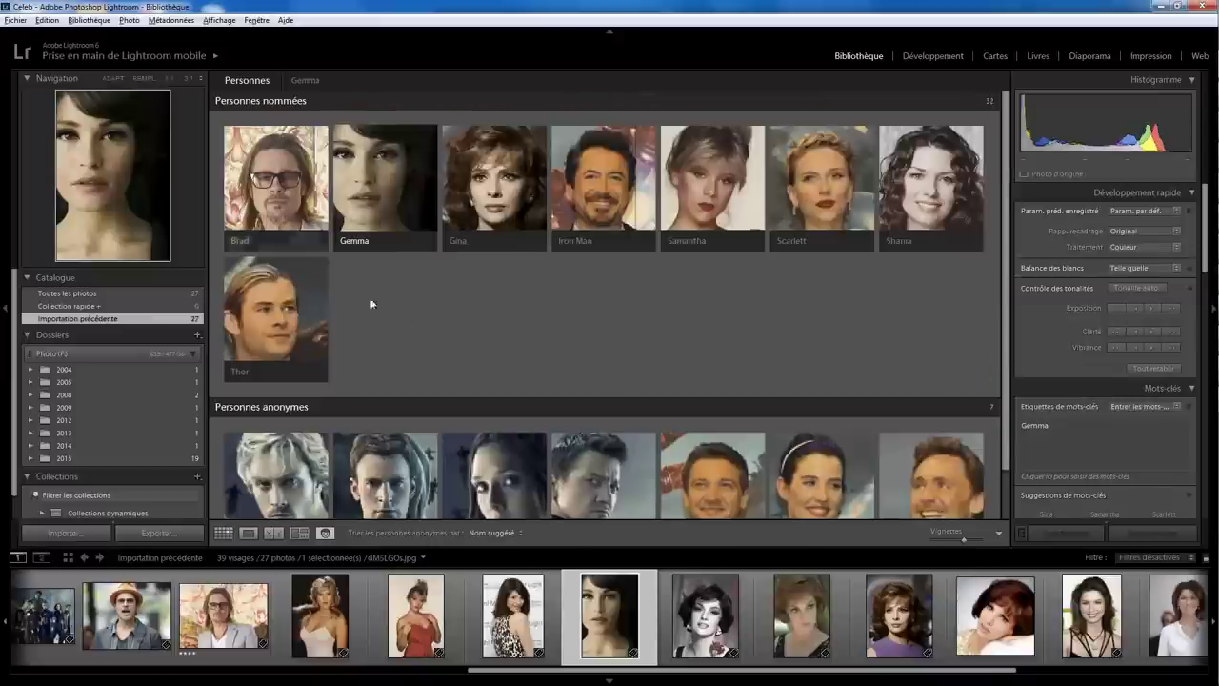
pyautogui.scroll(-1, 953, 419)
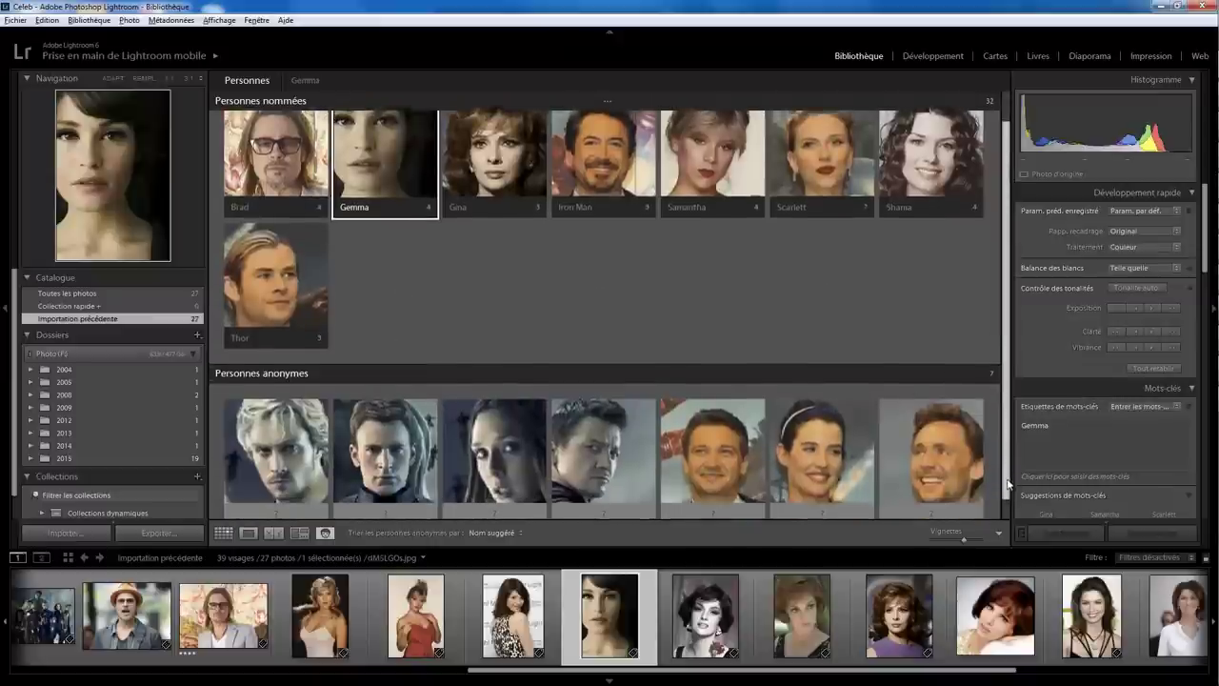
pyautogui.click(384, 494)
pyautogui.write('Cap')
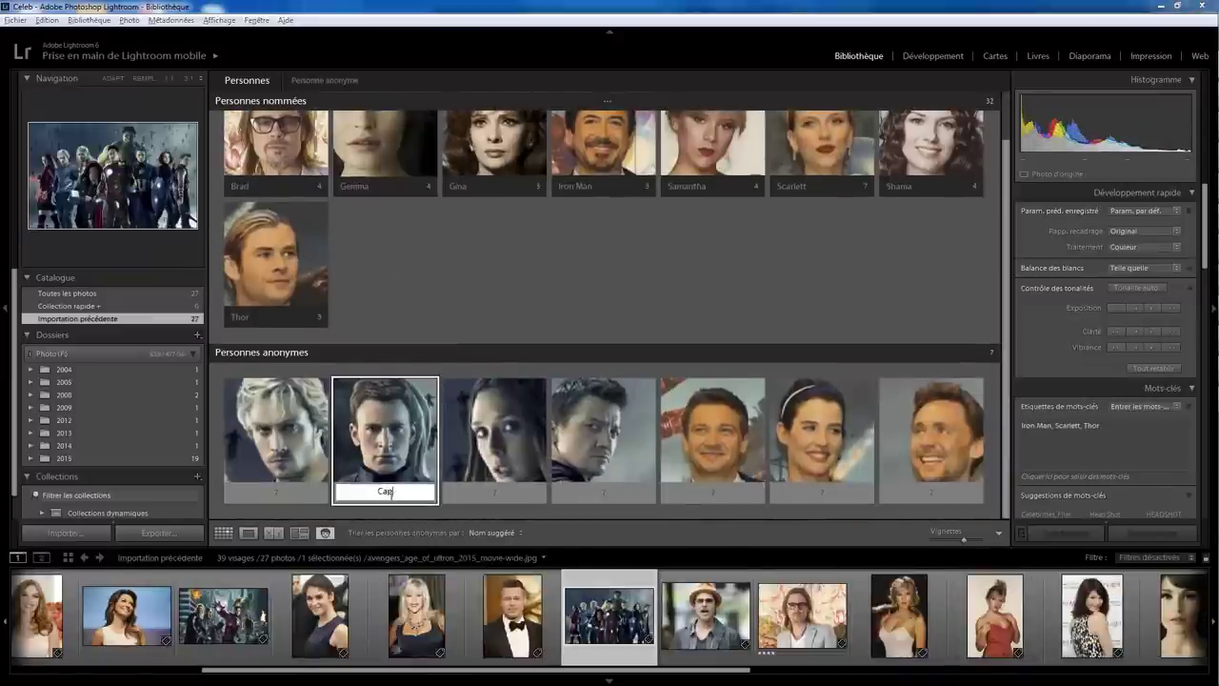
pyautogui.write('tain')
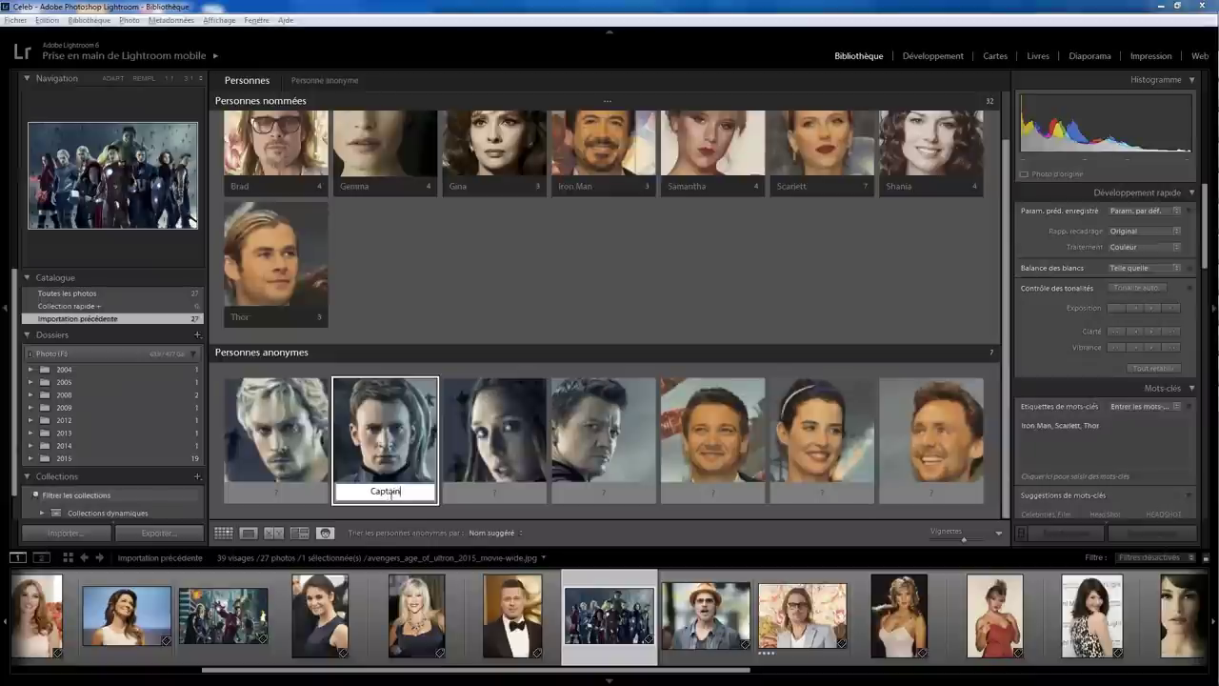
pyautogui.press('Return')
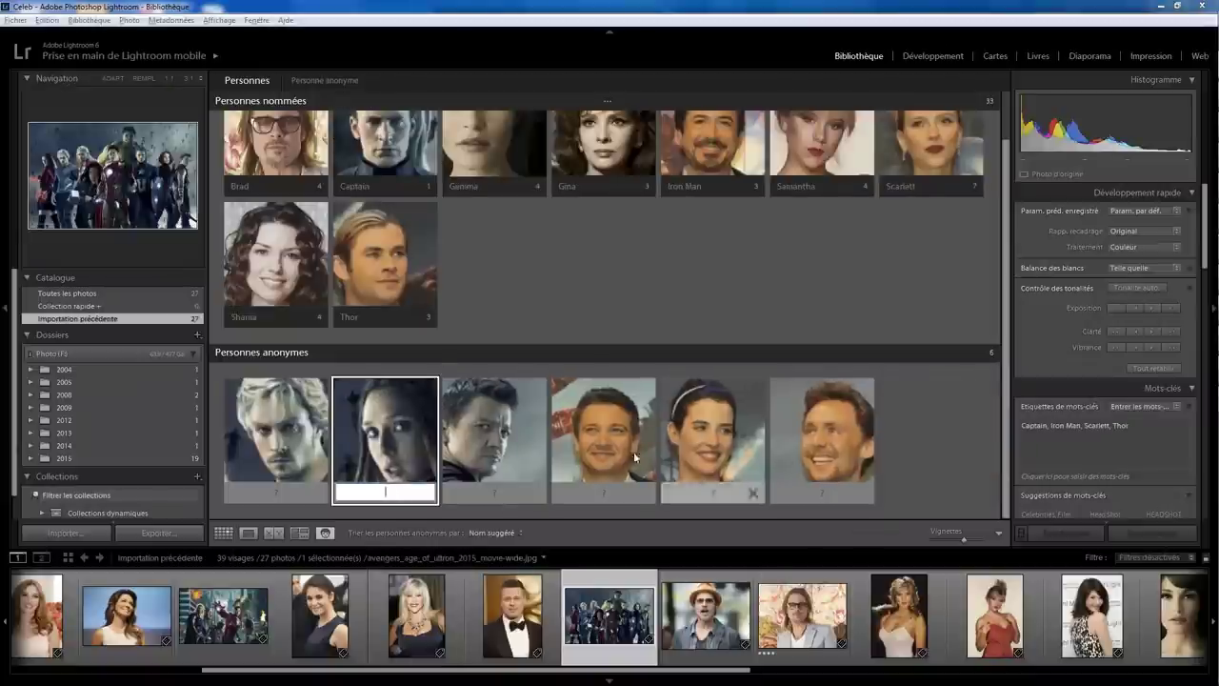
pyautogui.moveTo(276, 430)
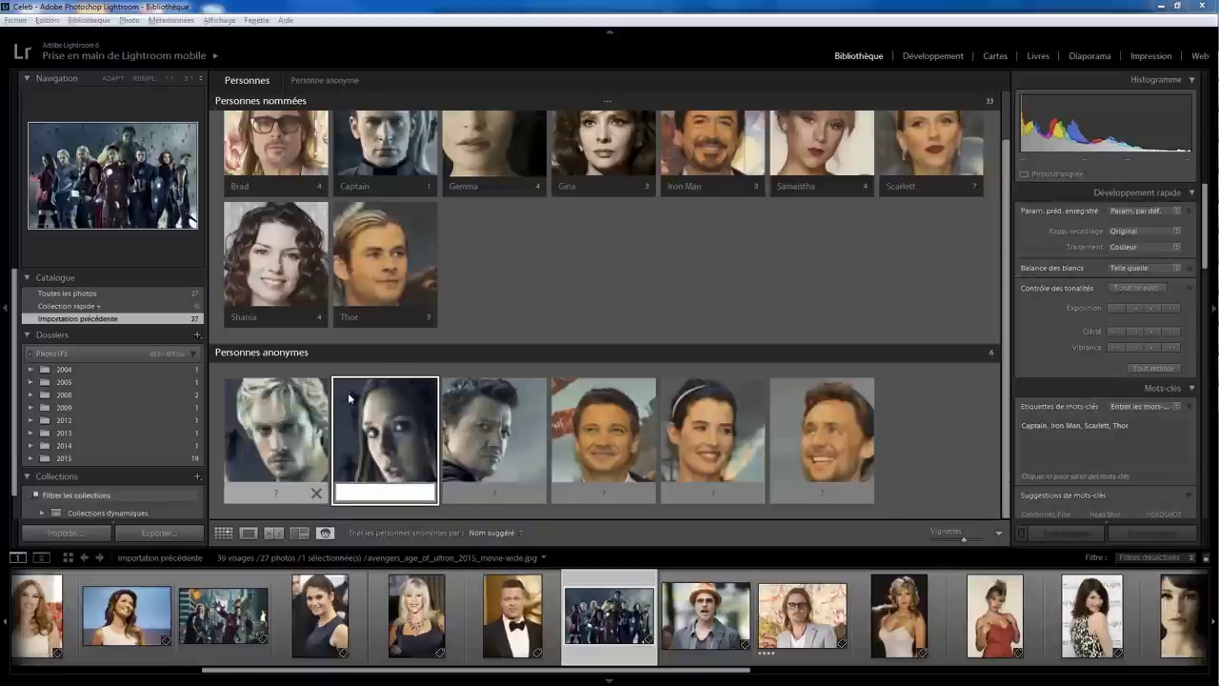
pyautogui.scroll(1, 525, 274)
pyautogui.scroll(1, 541, 285)
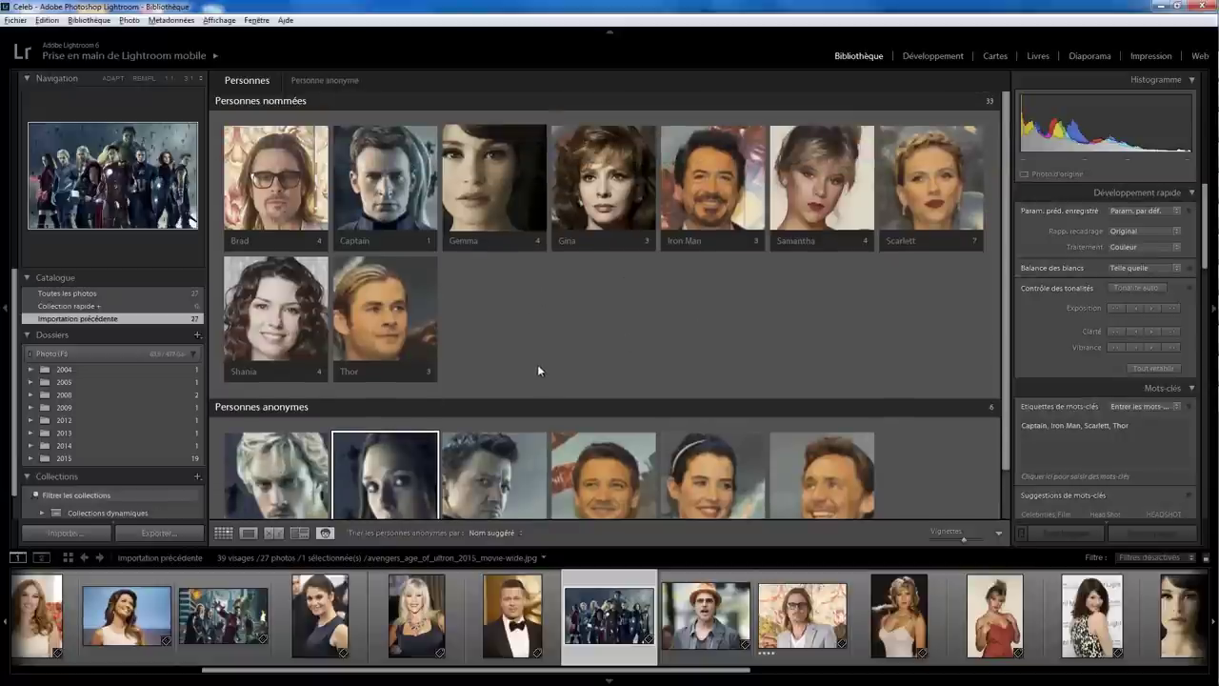
# - Open Brad's photo full size, toggle its face tags, then display the Avengers group photo
pyautogui.doubleClick(510, 624)
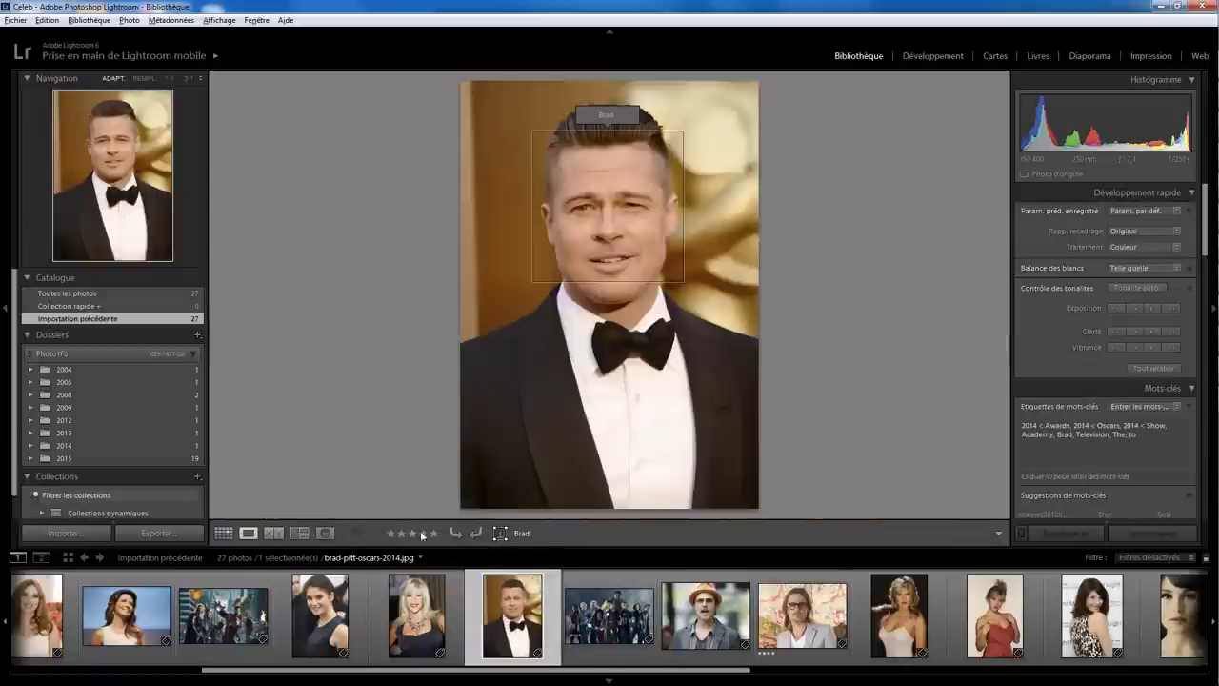
pyautogui.click(500, 534)
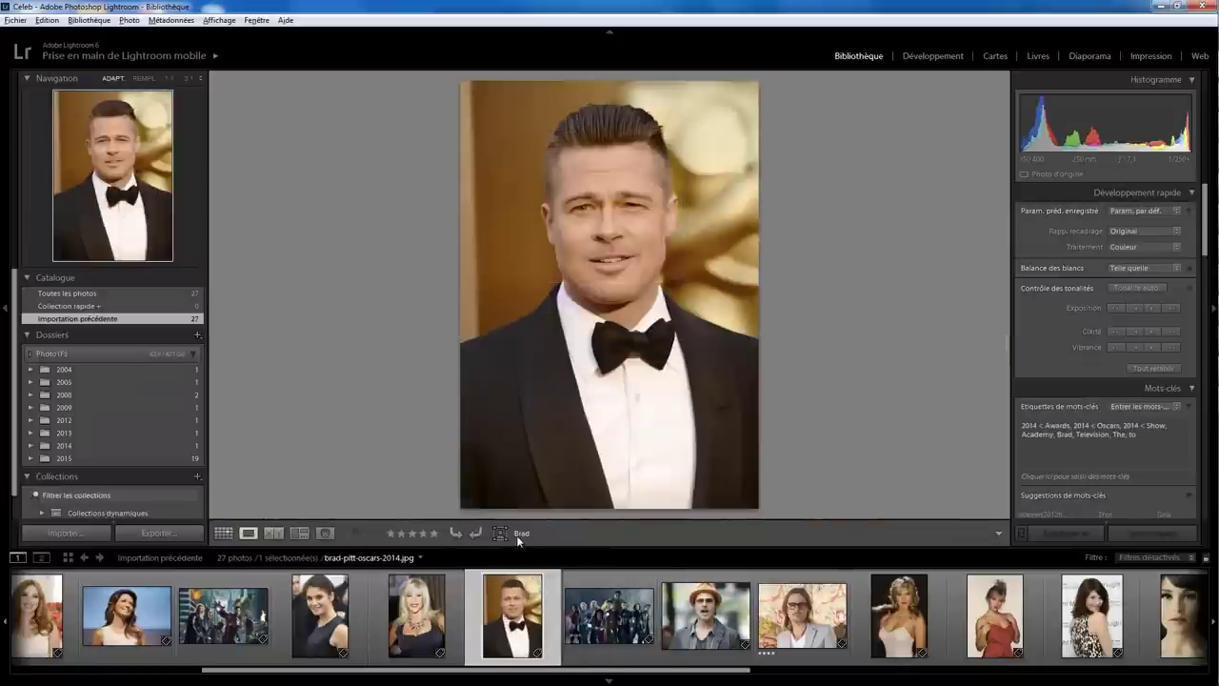
pyautogui.click(501, 534)
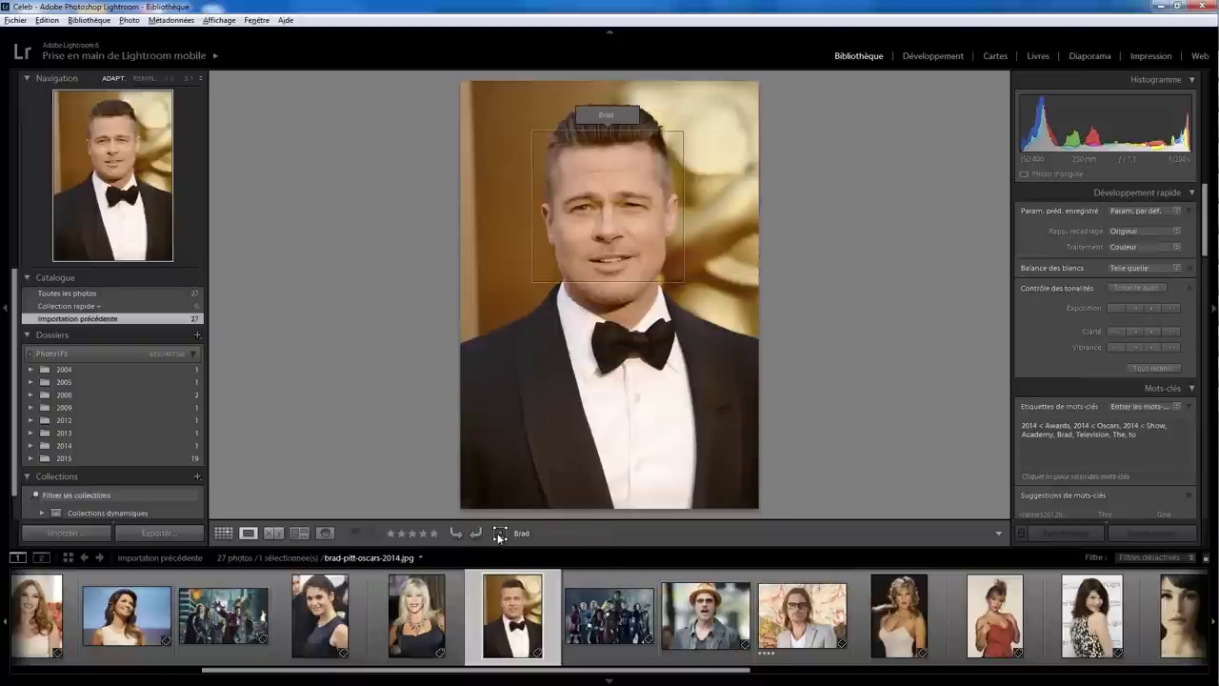
pyautogui.click(500, 534)
pyautogui.click(500, 535)
pyautogui.click(501, 534)
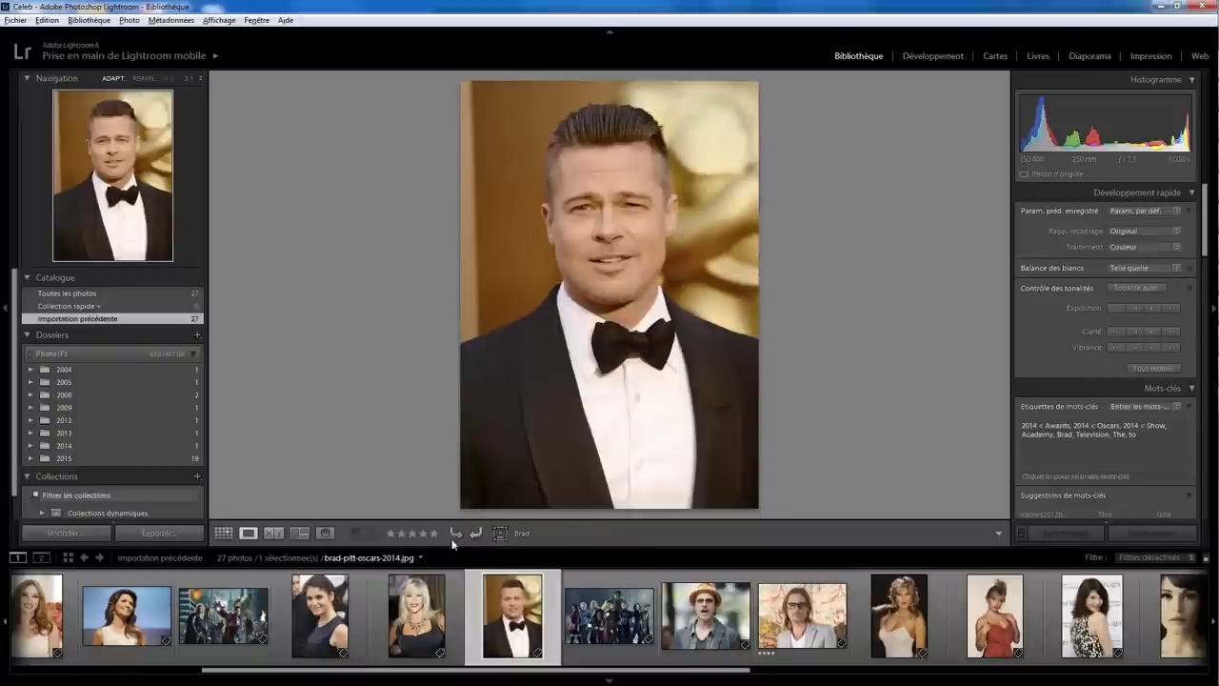
pyautogui.click(624, 621)
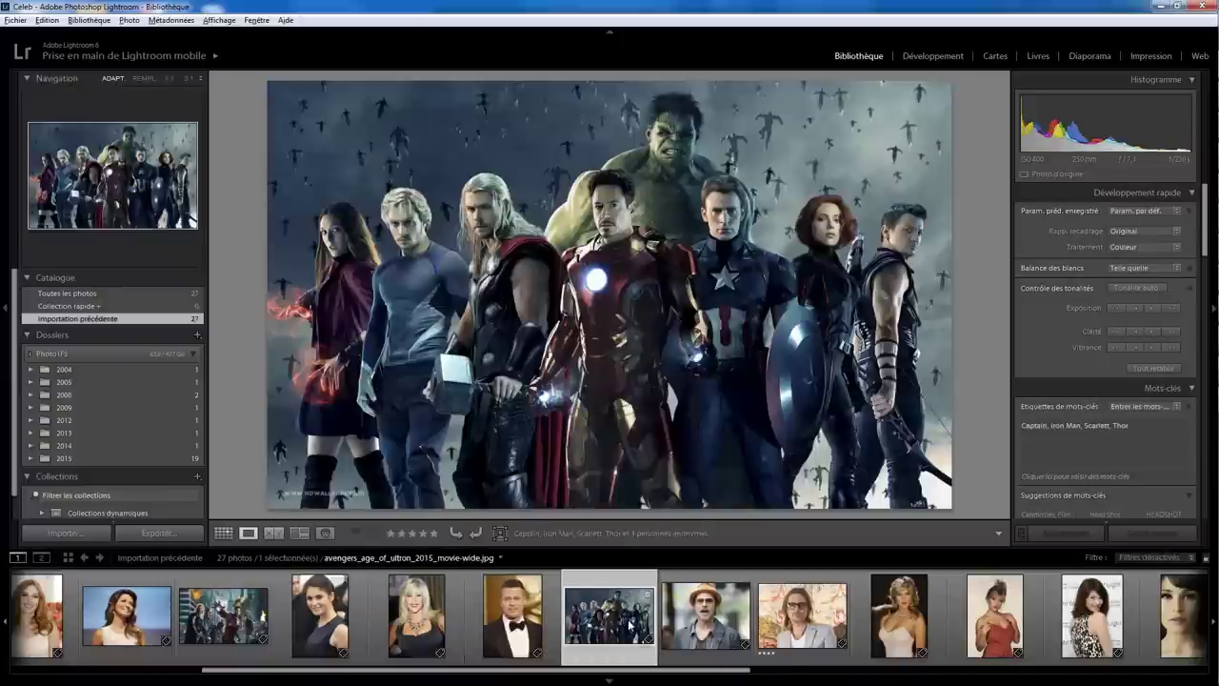
# - Show face tags and name the archer, the rightmost unnamed face, Maurice
pyautogui.click(500, 533)
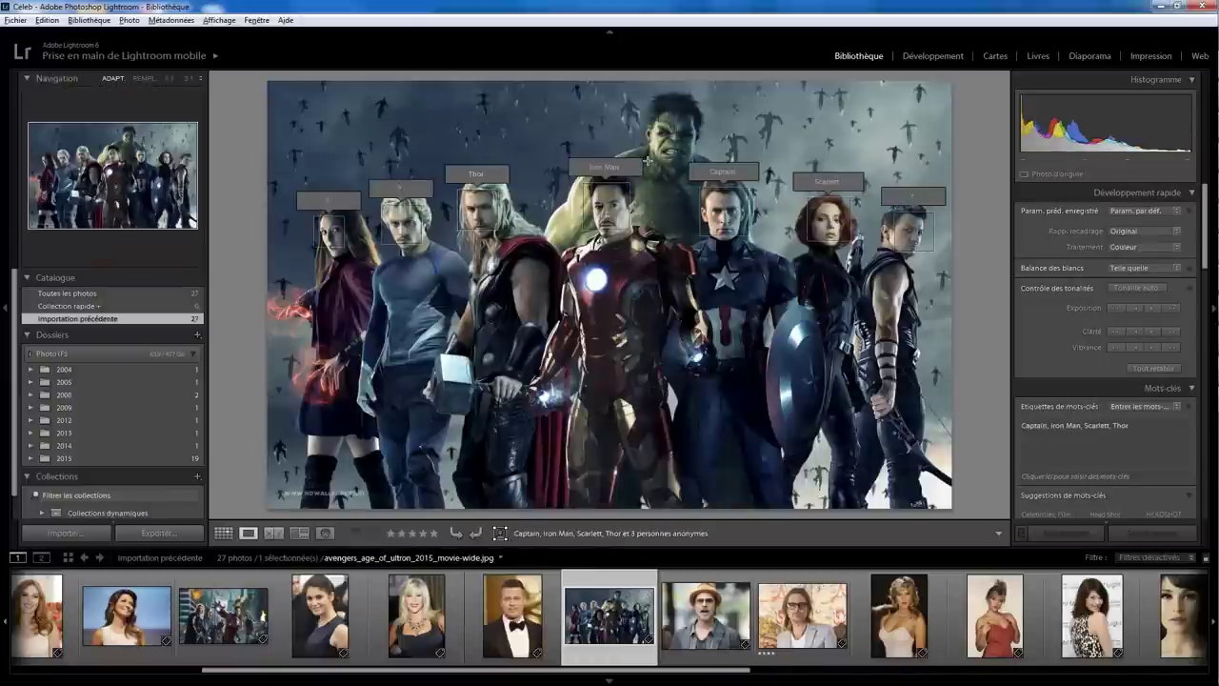
pyautogui.moveTo(828, 220)
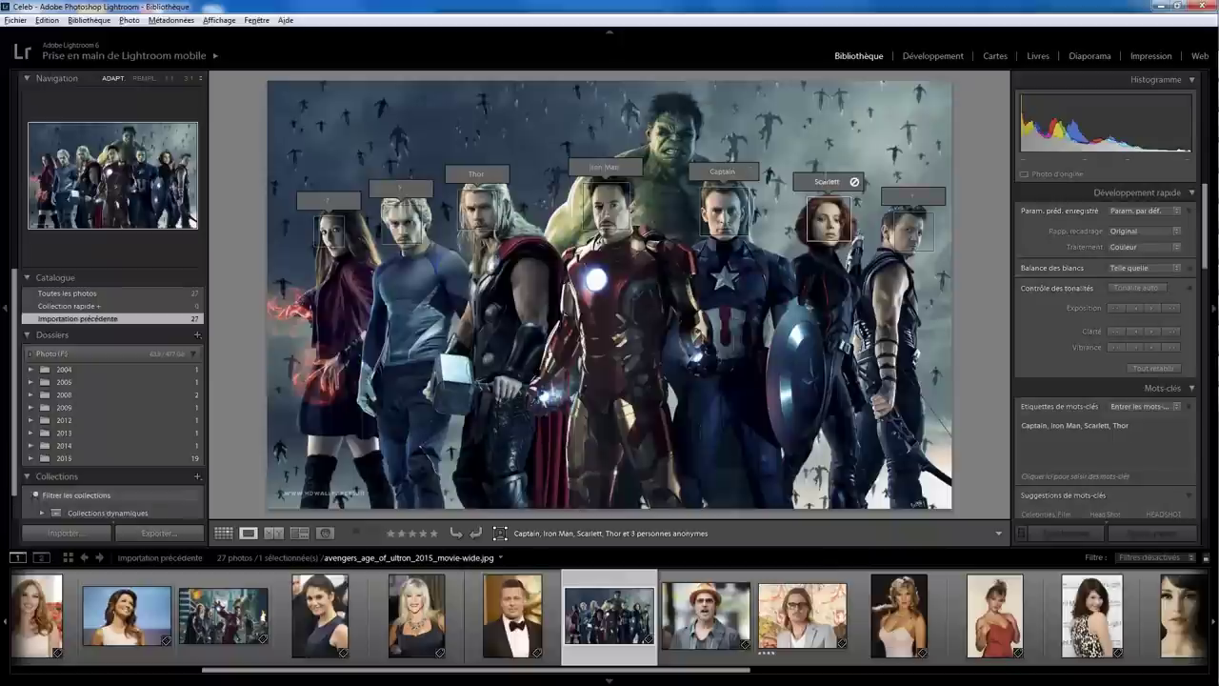
pyautogui.click(914, 201)
pyautogui.write('Maurice')
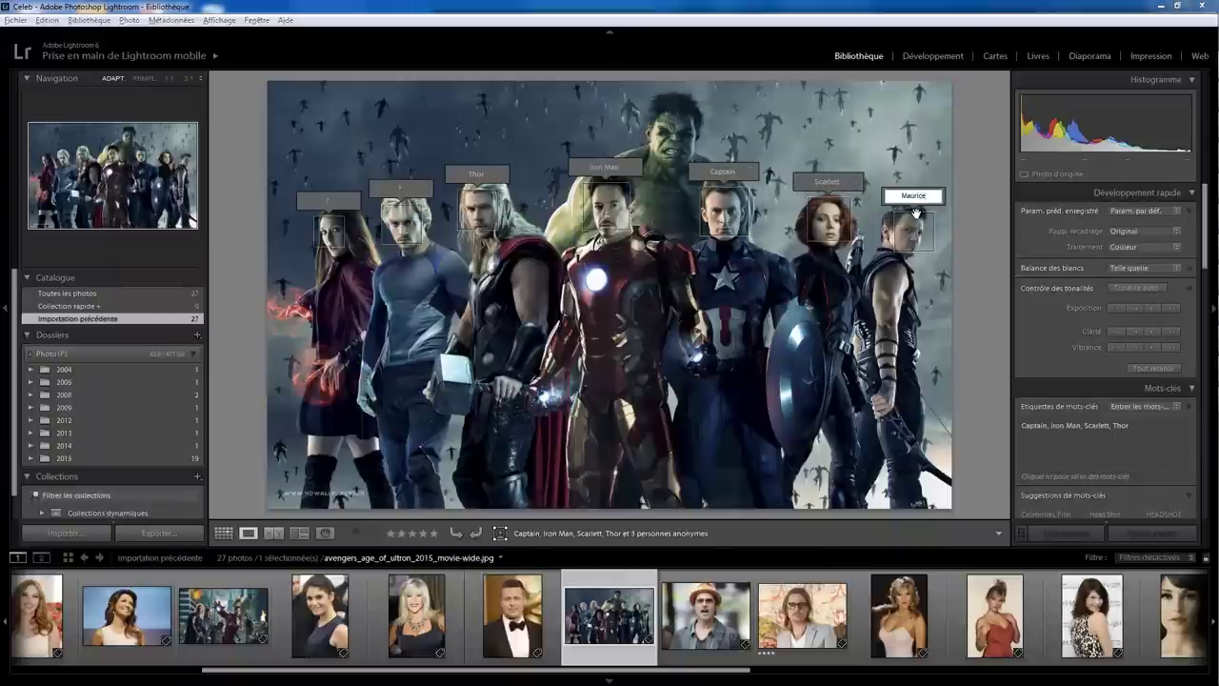
pyautogui.press('Return')
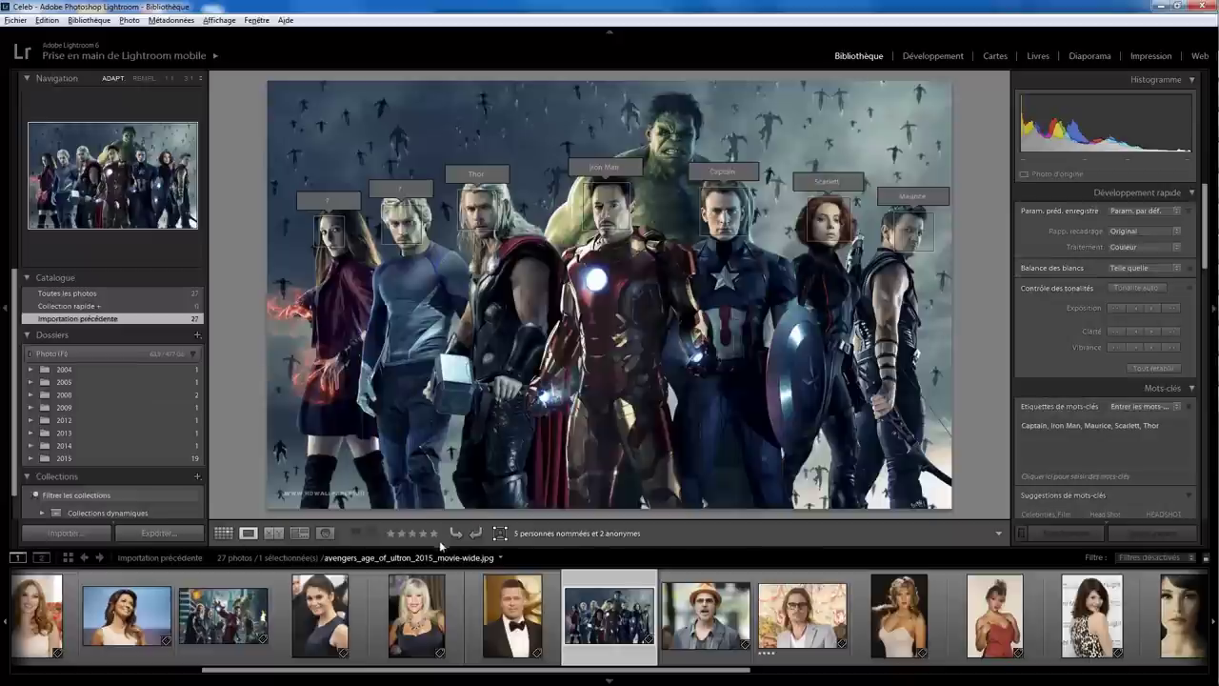
pyautogui.click(500, 535)
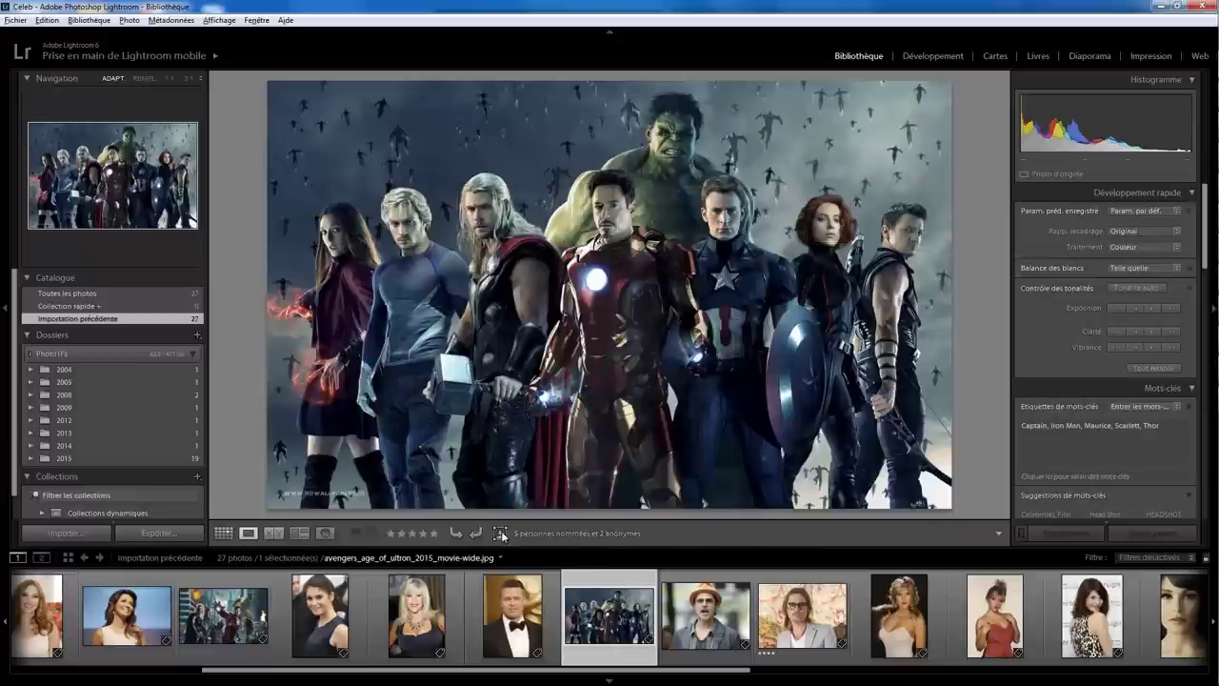
pyautogui.click(500, 534)
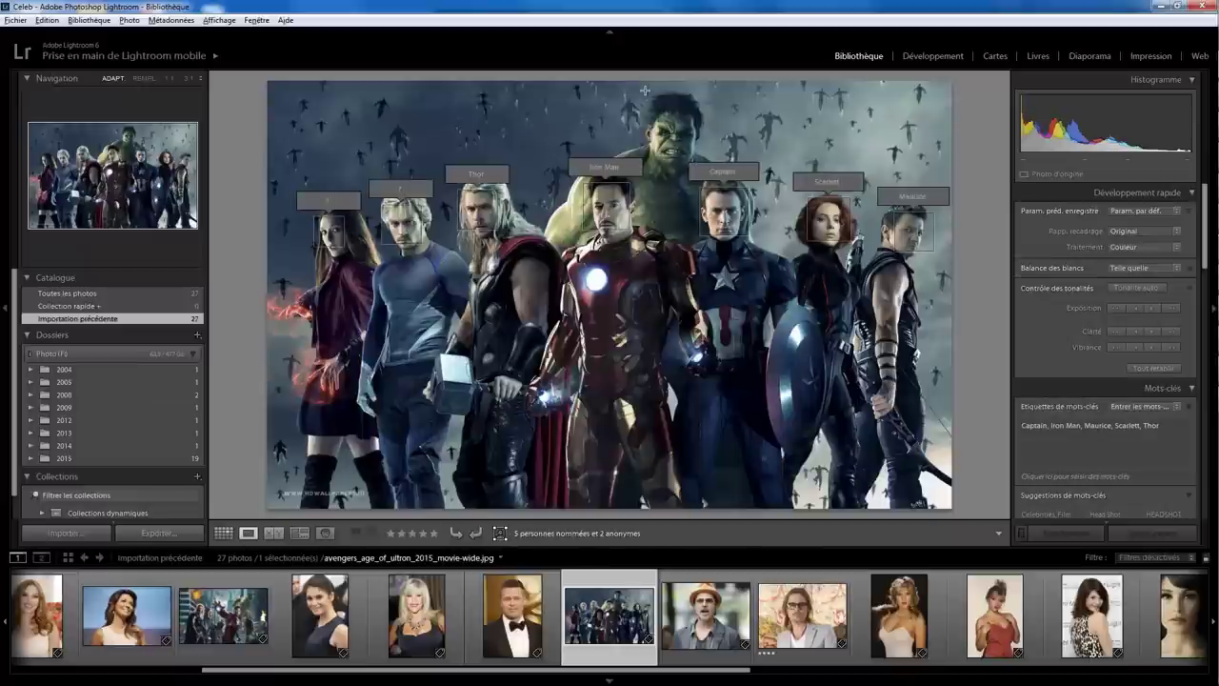
# - Draw a face region around the green giant's face and name it Hulk
pyautogui.moveTo(645, 96); pyautogui.dragTo(702, 168)
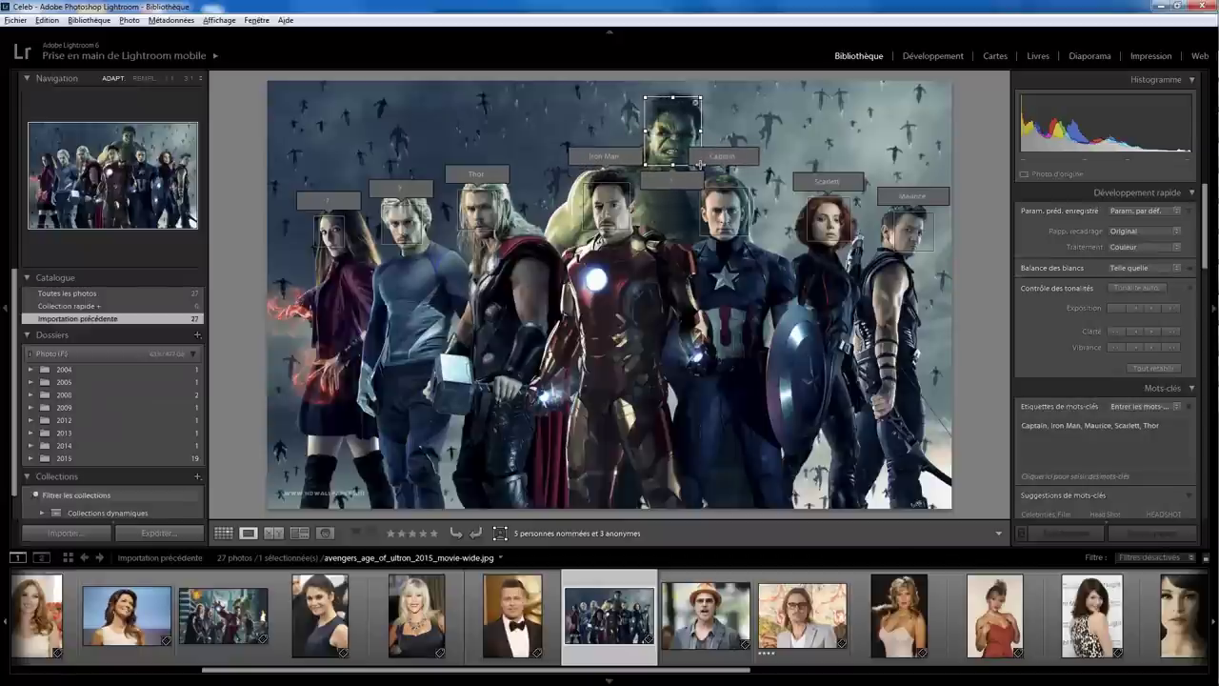
pyautogui.click(679, 181)
pyautogui.write('Hulk')
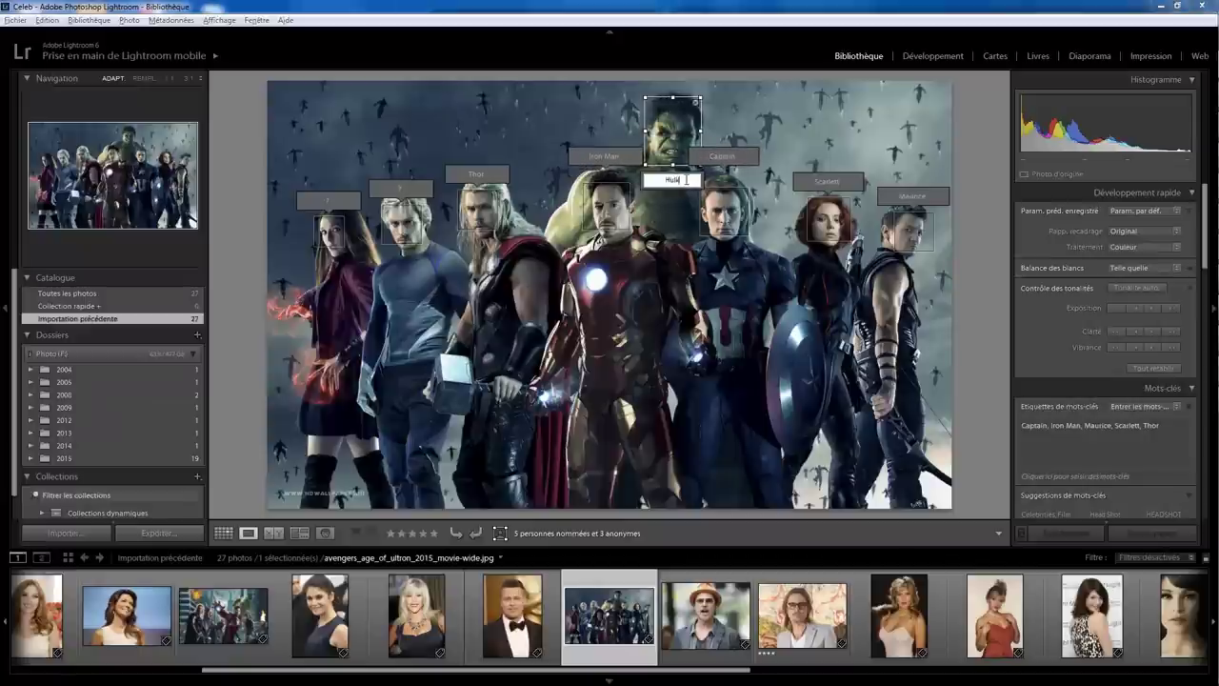
pyautogui.press('Return')
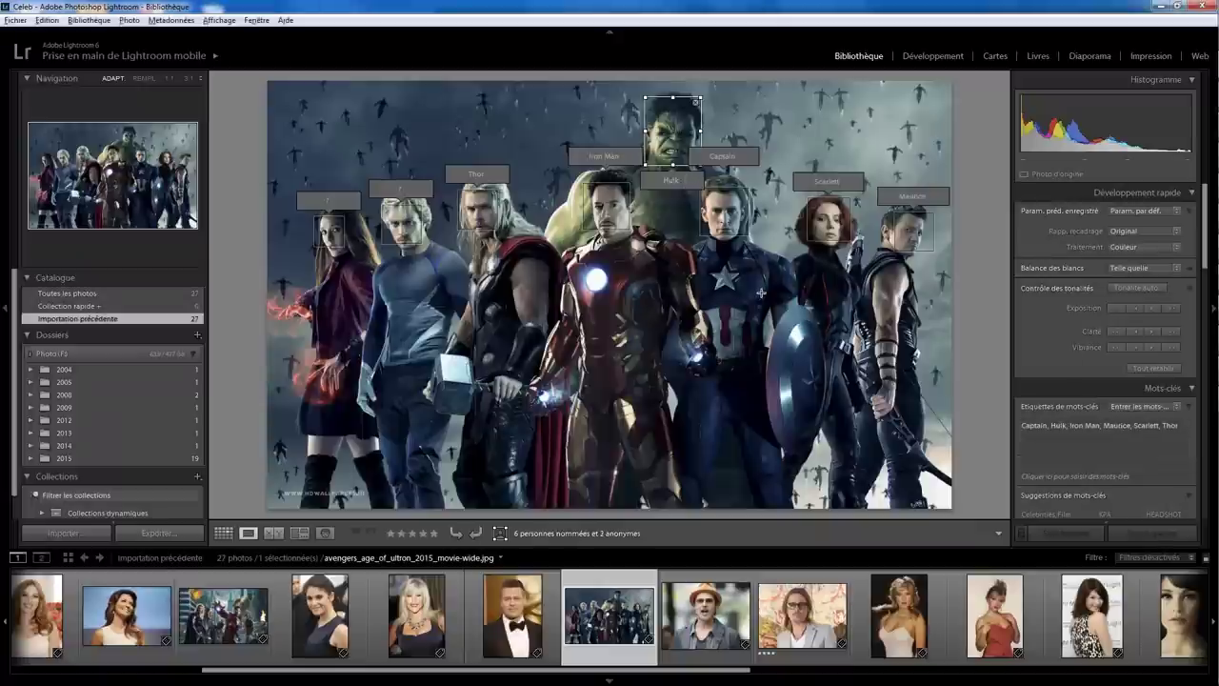
# - Check Brad's faces from the People overview, then return to the list of named people
pyautogui.click(325, 533)
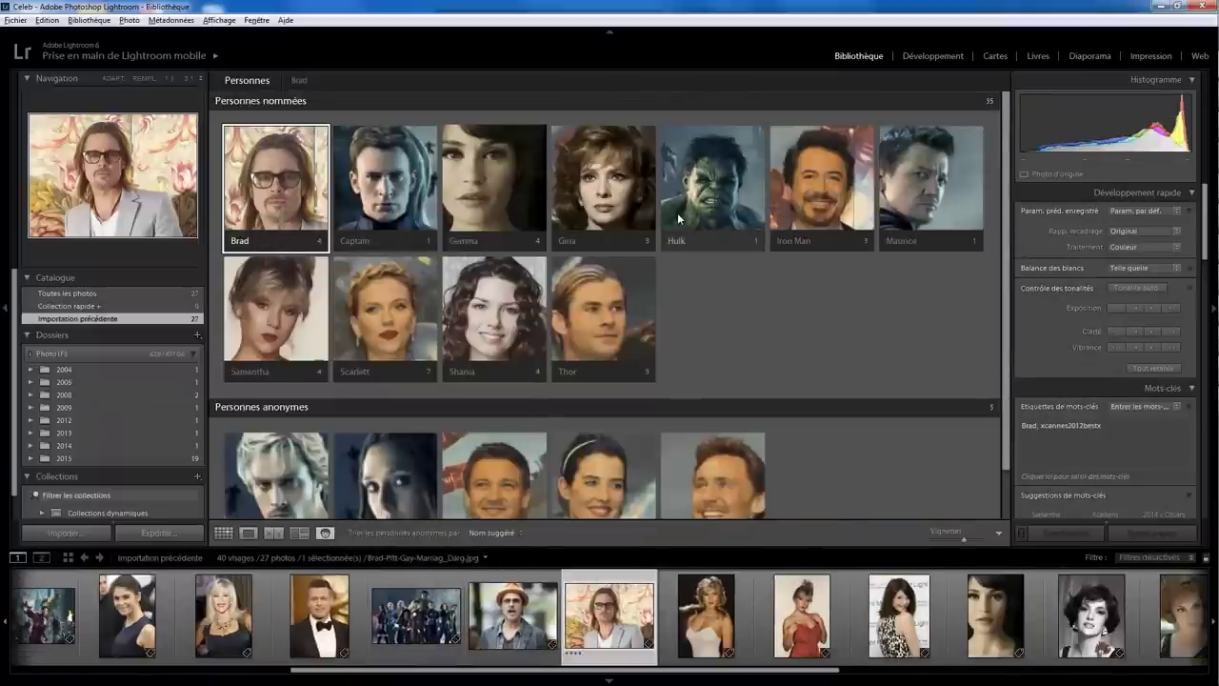
pyautogui.moveTo(713, 181)
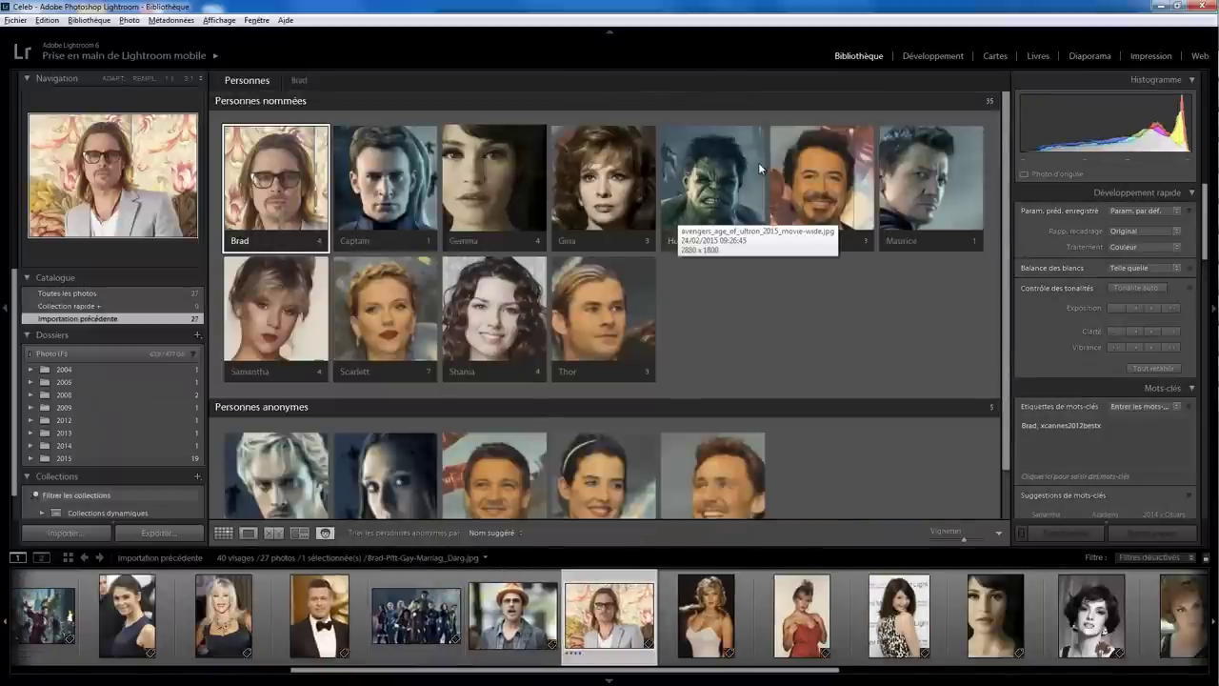
pyautogui.doubleClick(280, 186)
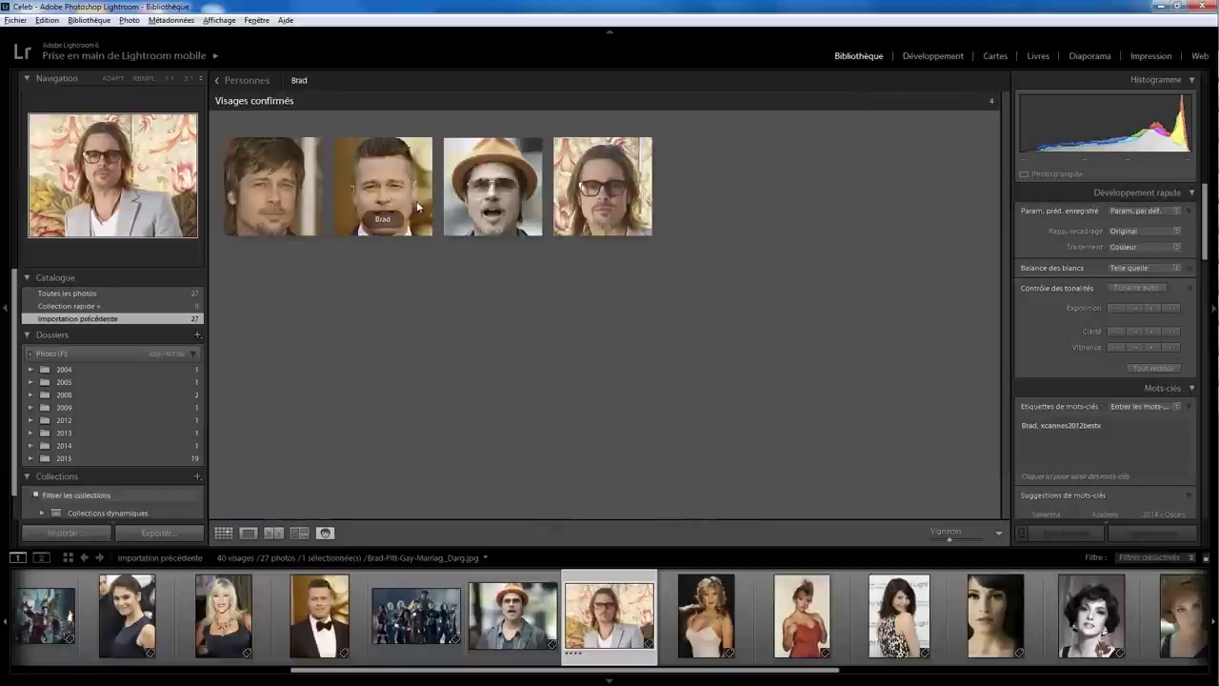
pyautogui.click(249, 84)
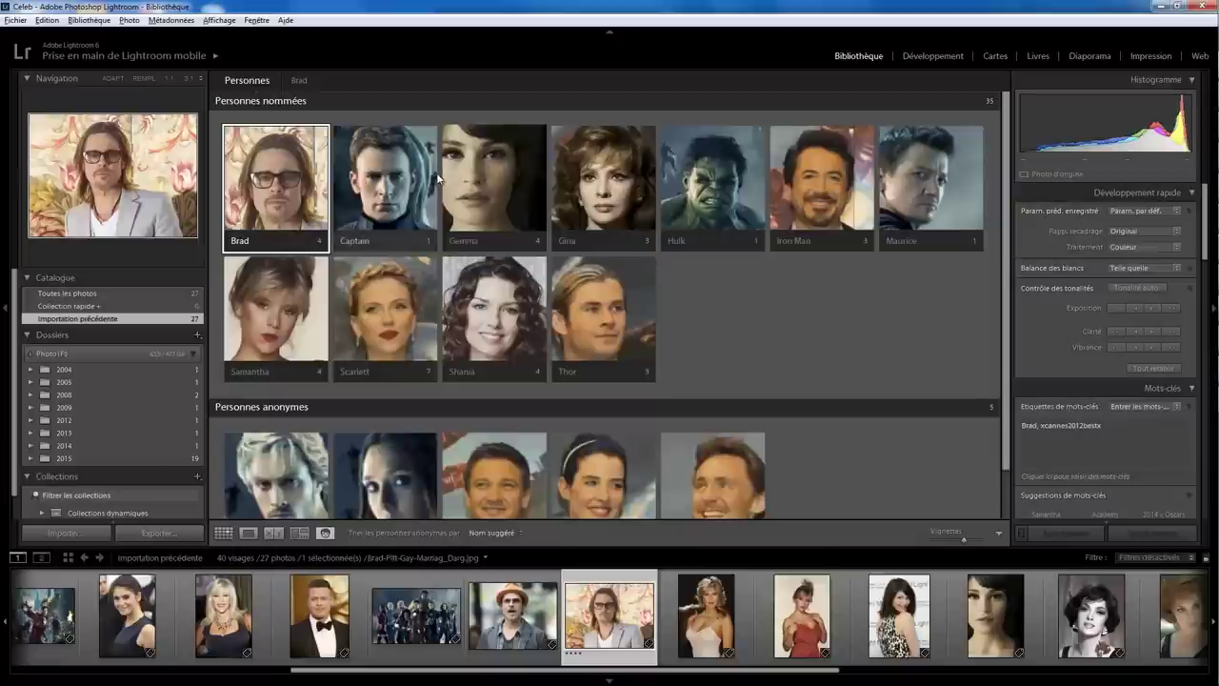
# - Open a confirmed Scarlett portrait full size in Loupe with face regions hidden
pyautogui.doubleClick(386, 323)
pyautogui.click(386, 323)
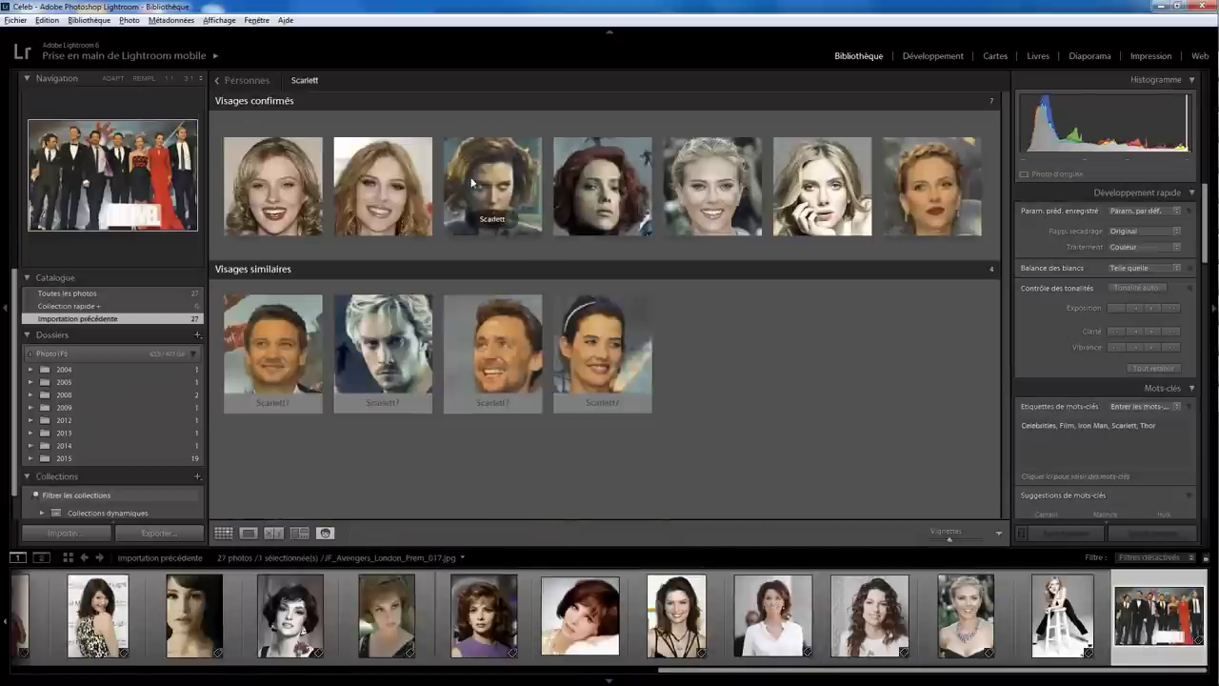
pyautogui.doubleClick(733, 217)
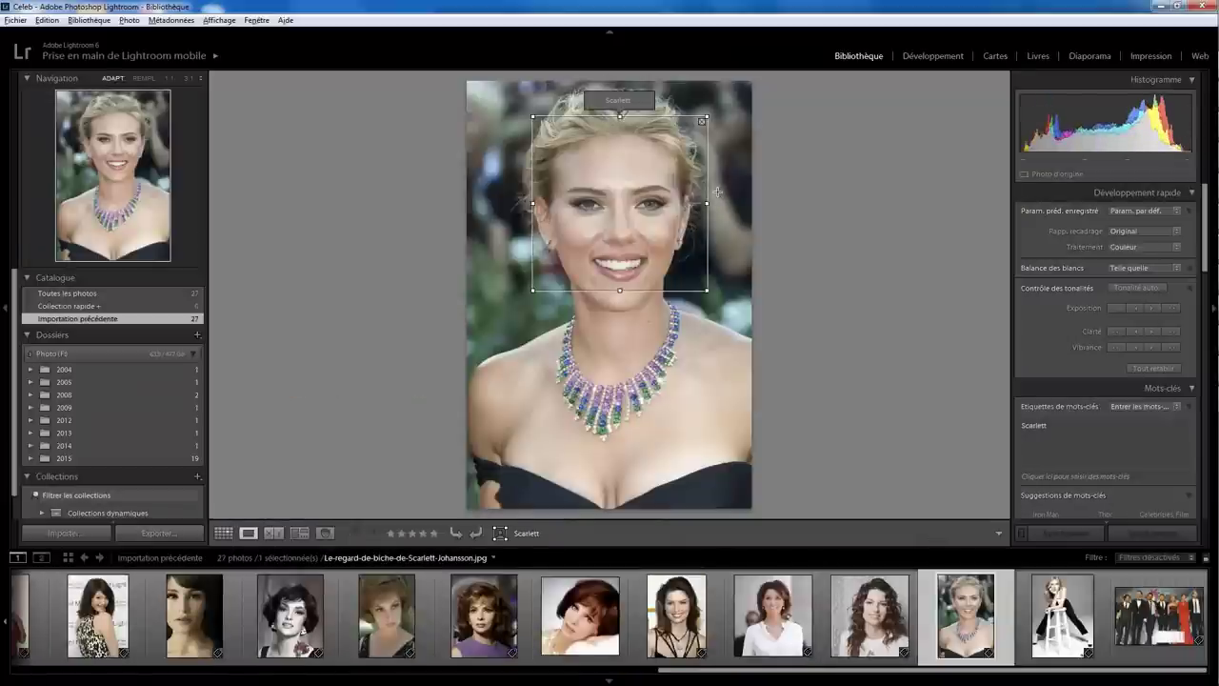
pyautogui.click(500, 534)
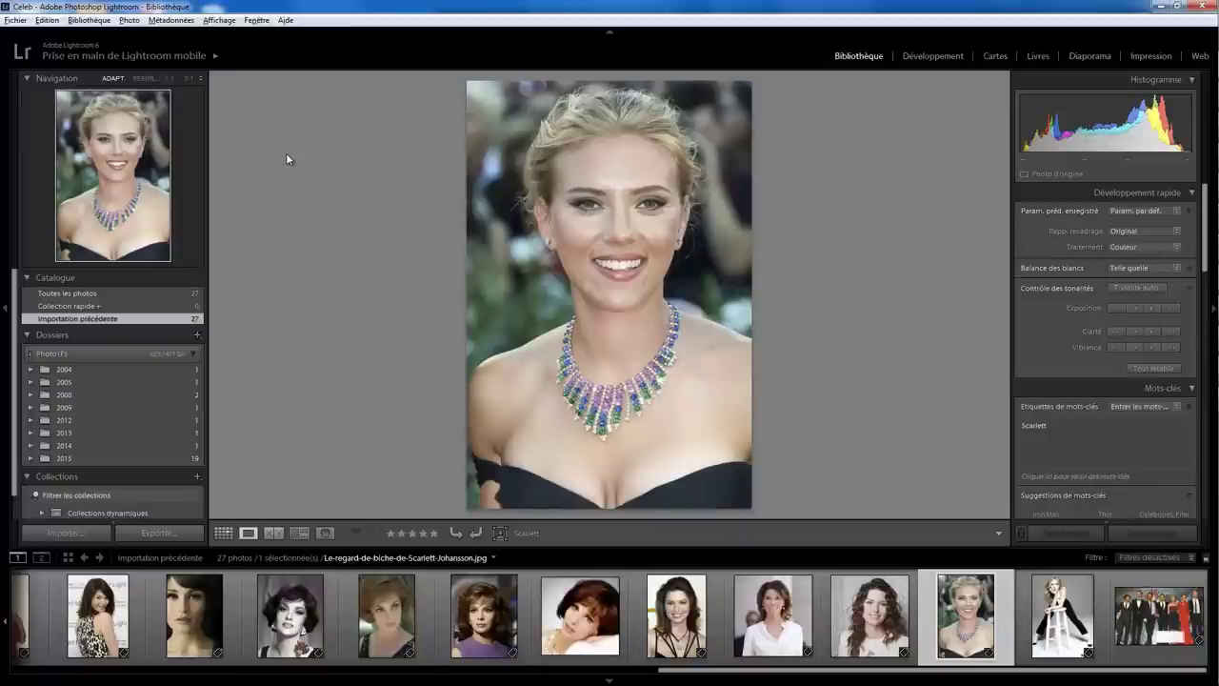
pyautogui.click(16, 20)
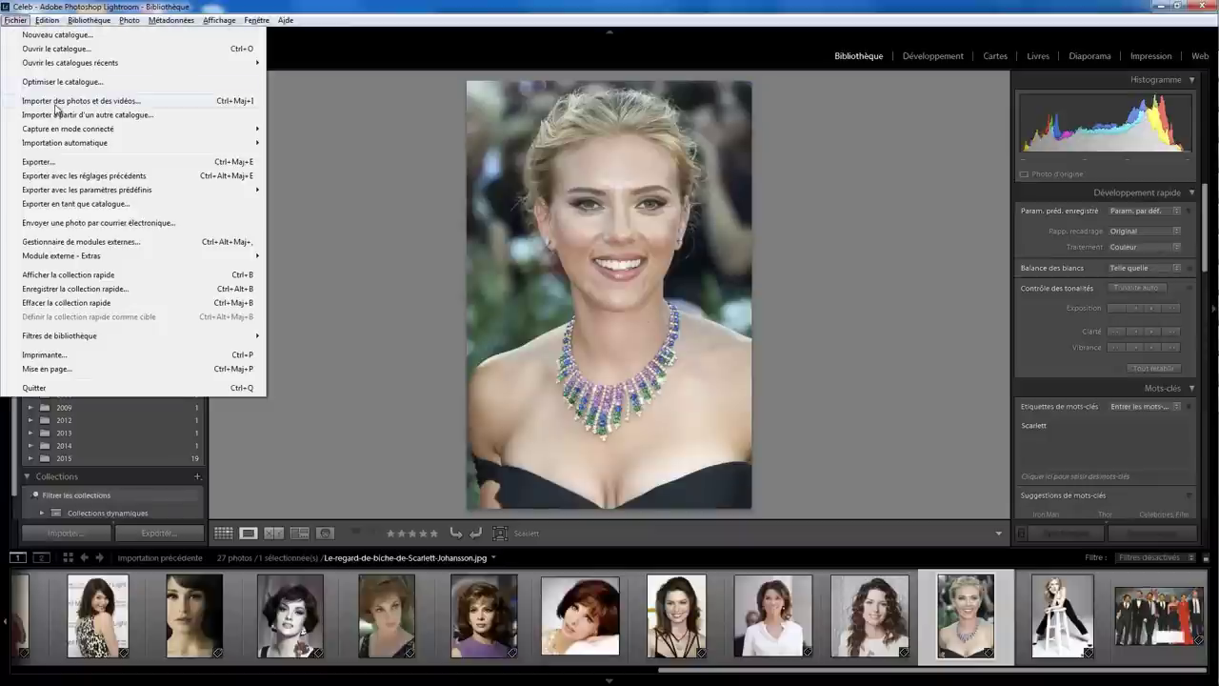
# - Import four photos into the Celeb folder and show their detected faces in People view
pyautogui.click(55, 103)
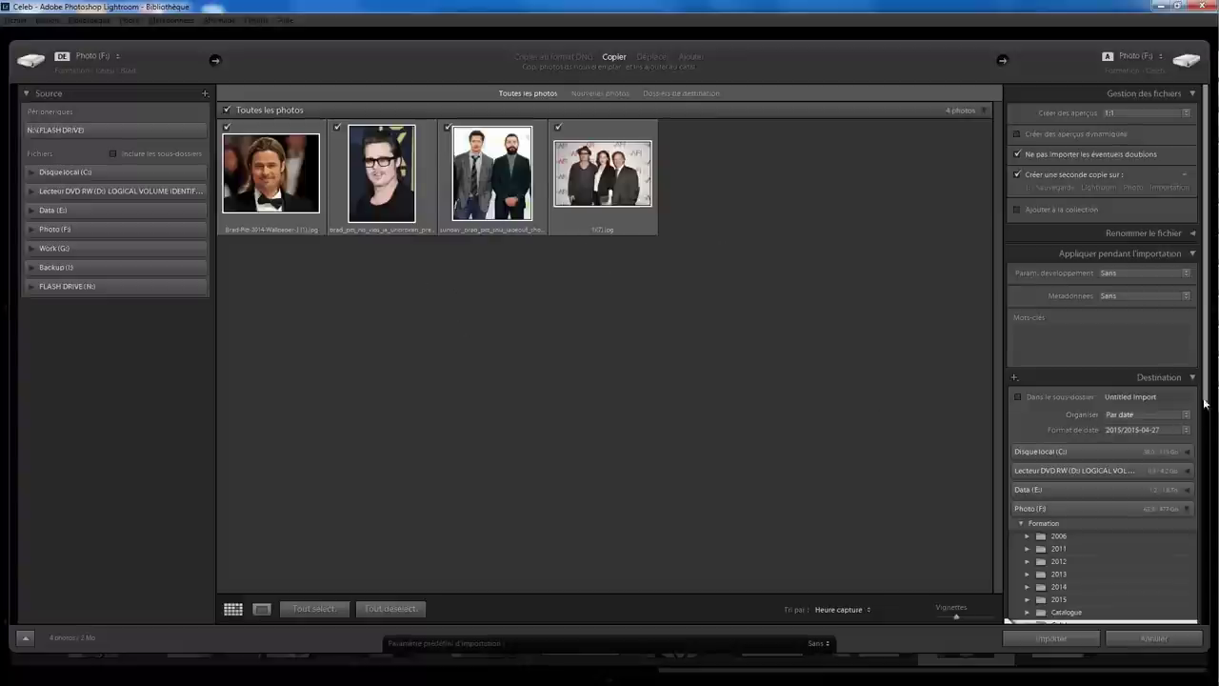
pyautogui.moveTo(1206, 402); pyautogui.dragTo(1200, 521)
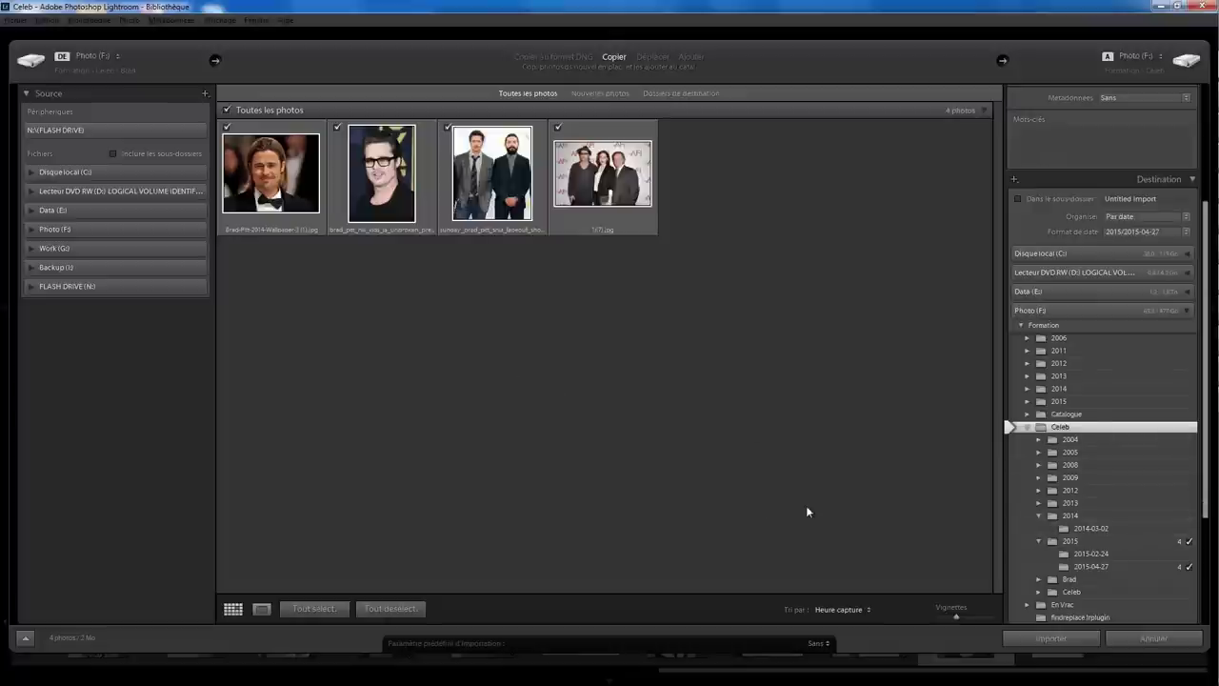
pyautogui.click(1050, 638)
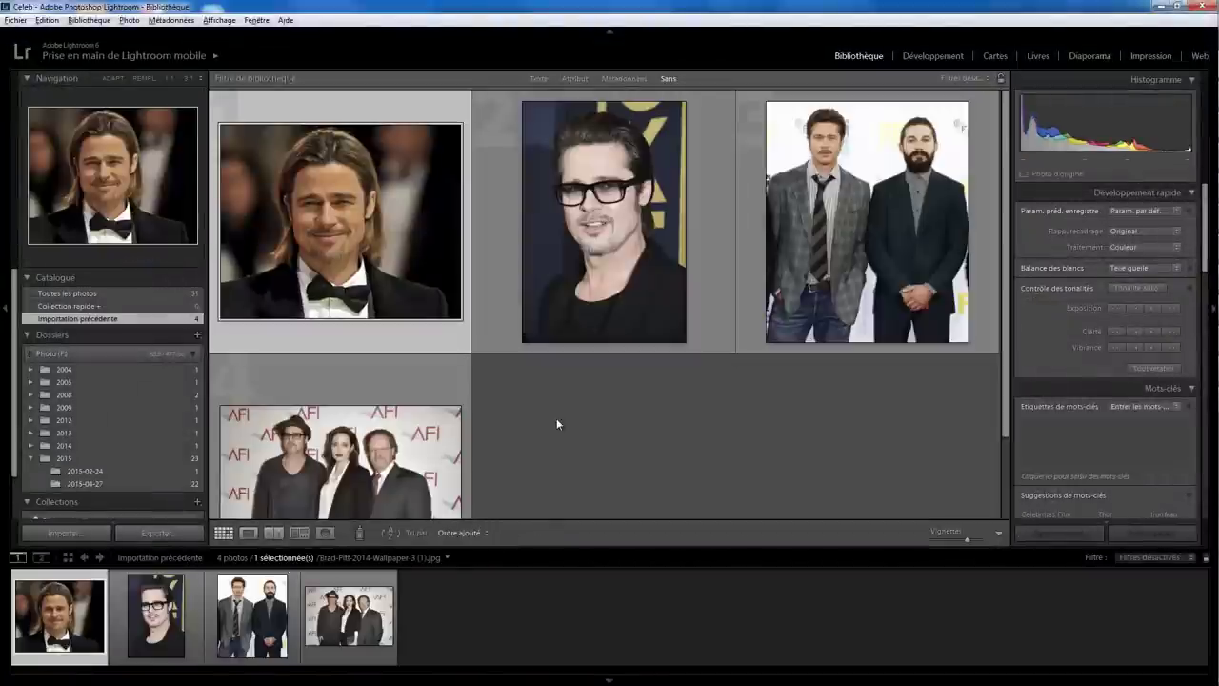
pyautogui.click(299, 533)
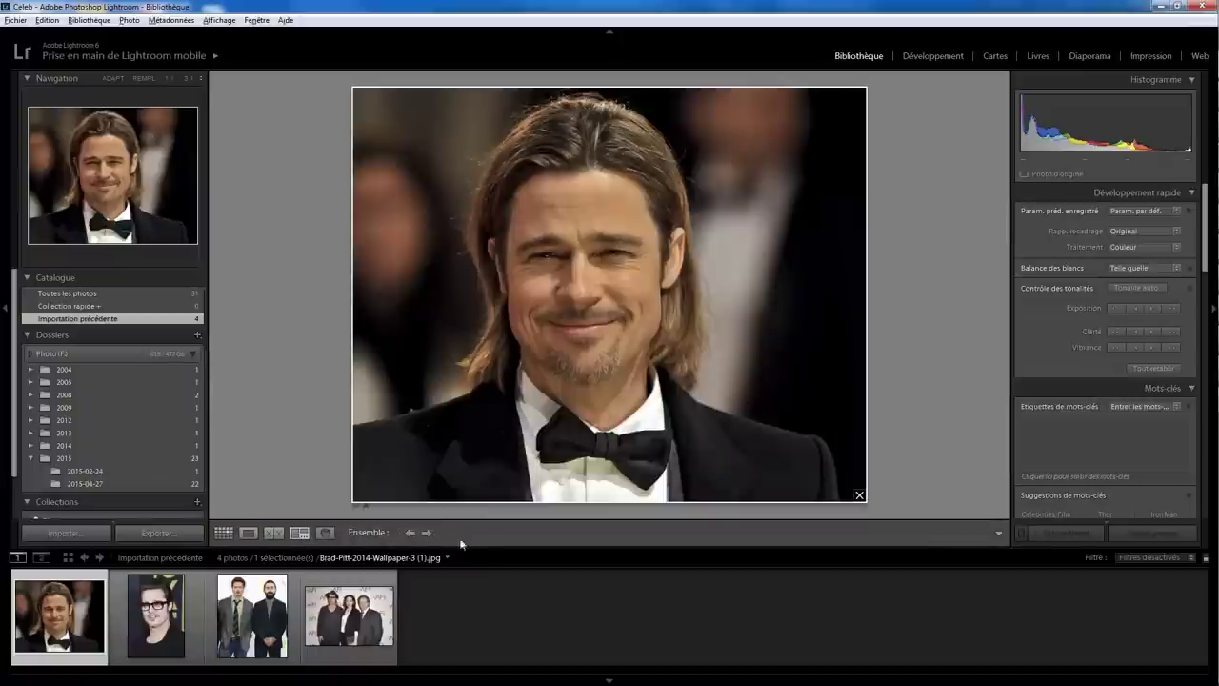
pyautogui.click(324, 532)
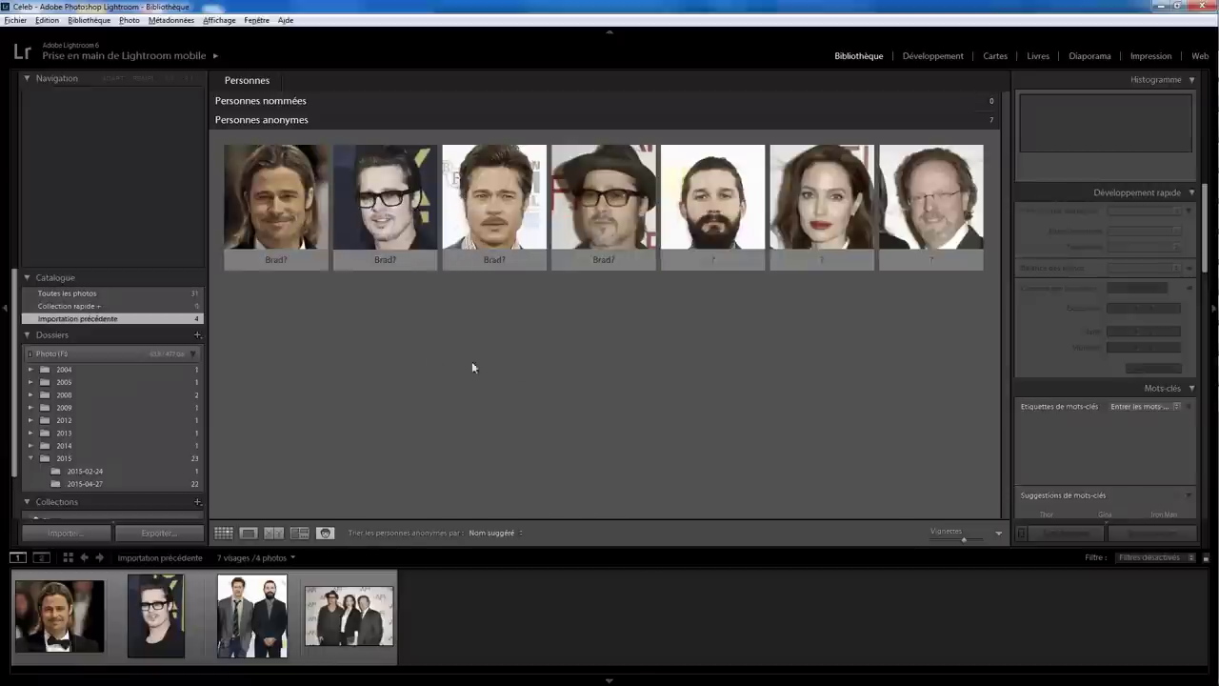
# - Confirm the four faces suggested as Brad
pyautogui.click(239, 260)
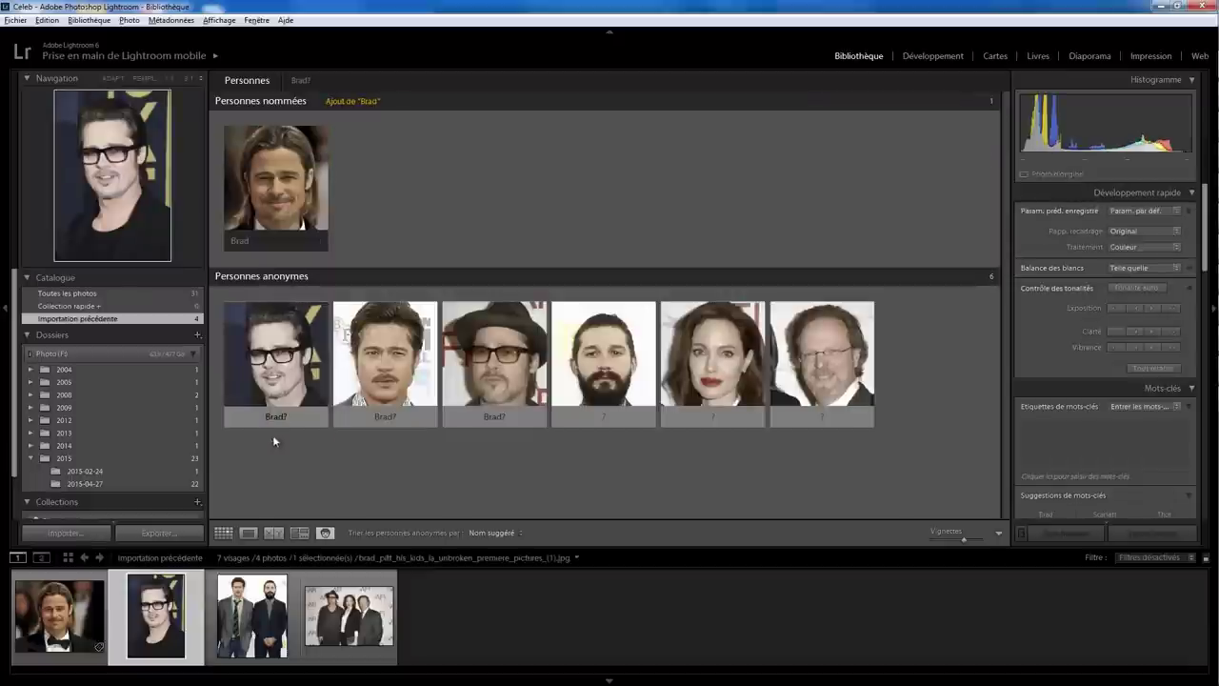
pyautogui.click(234, 417)
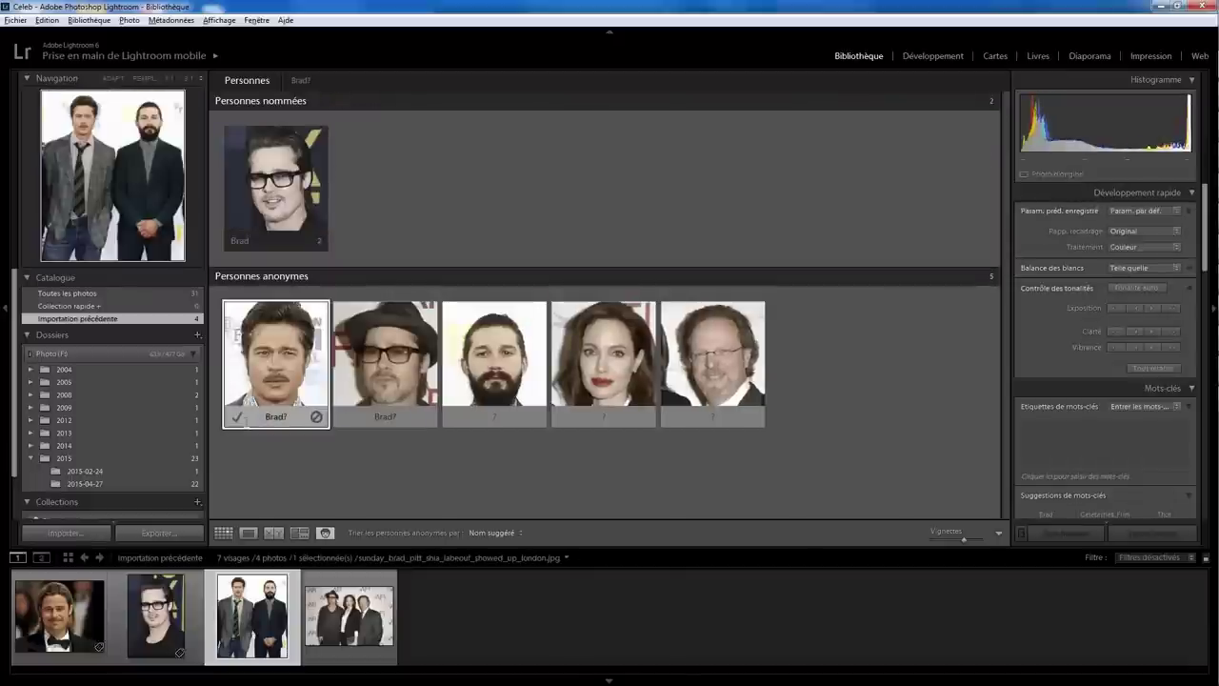
pyautogui.click(235, 417)
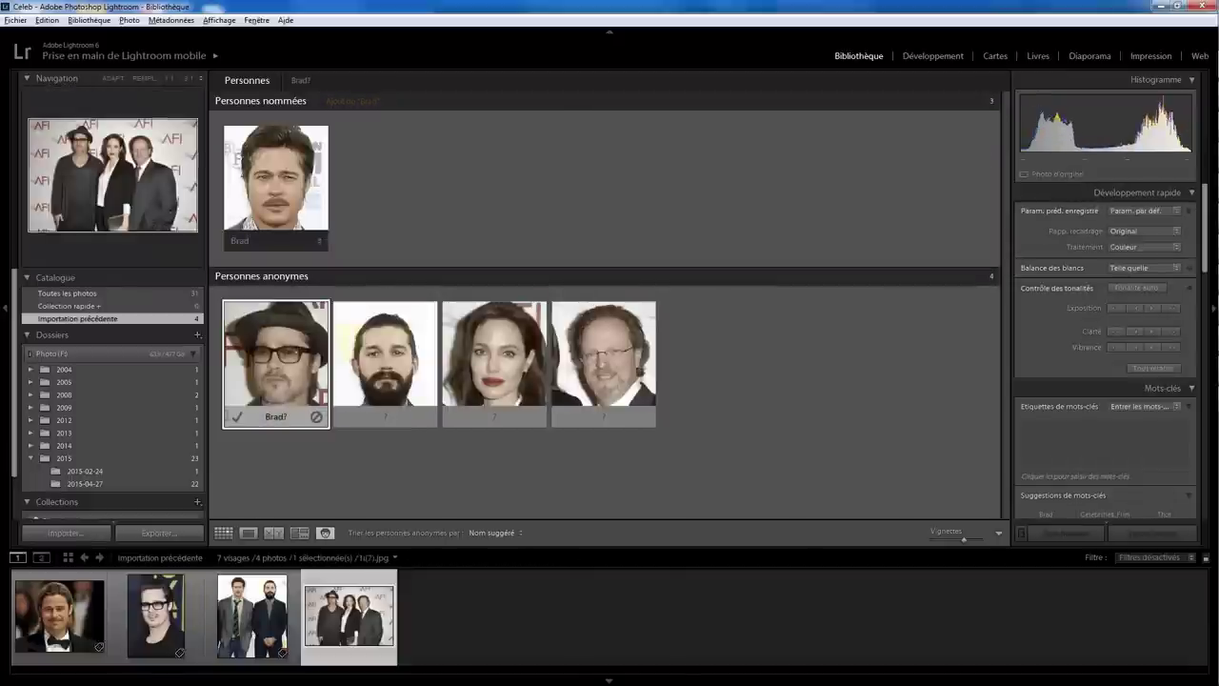
pyautogui.click(235, 417)
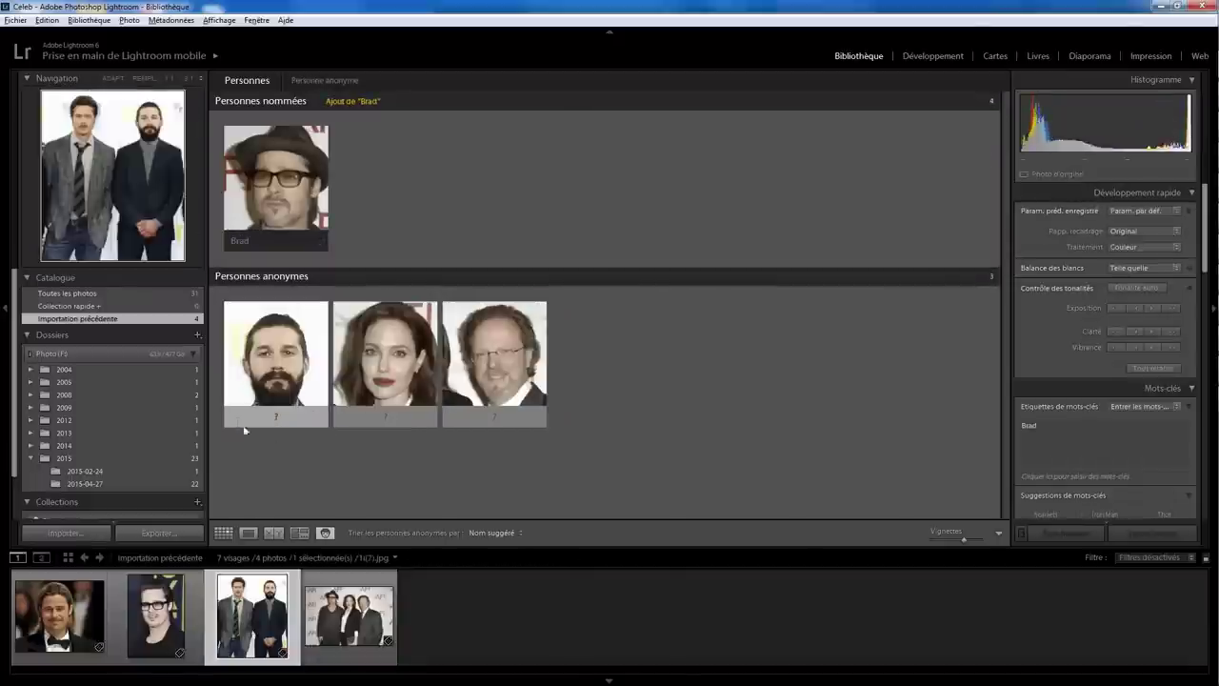
# - Name the remaining faces Leboeuf, Angelina and Robert
pyautogui.click(295, 418)
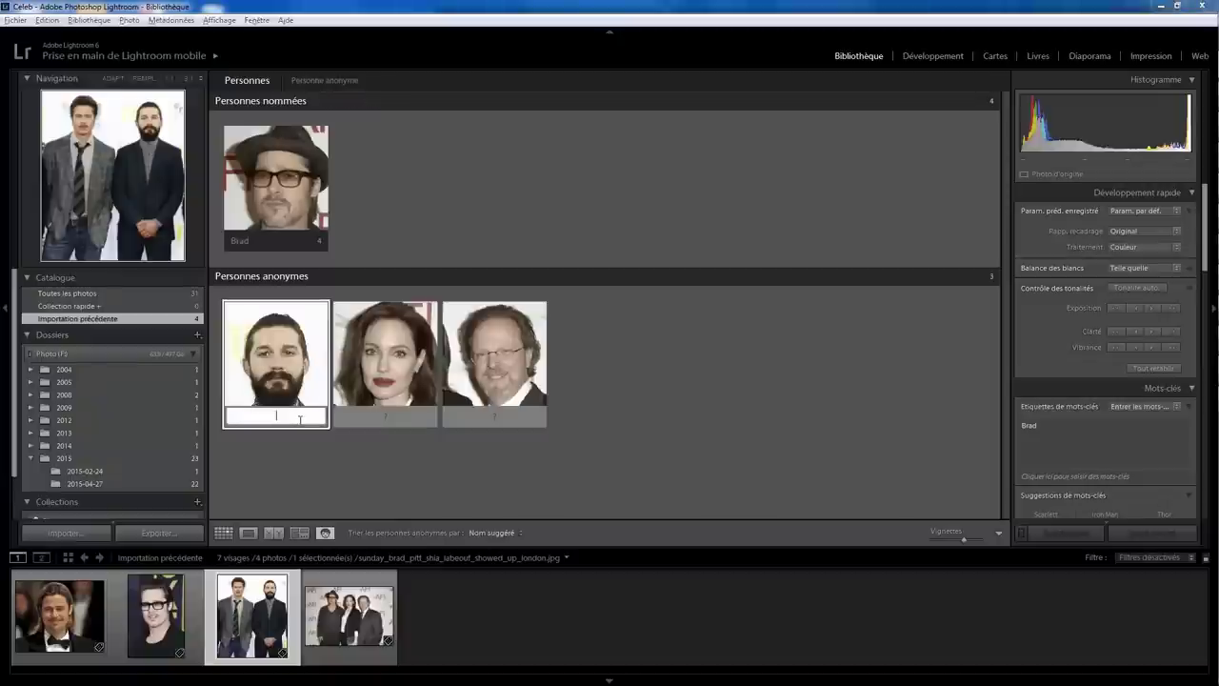
pyautogui.write('Leb')
pyautogui.write('oeuf')
pyautogui.press('Return')
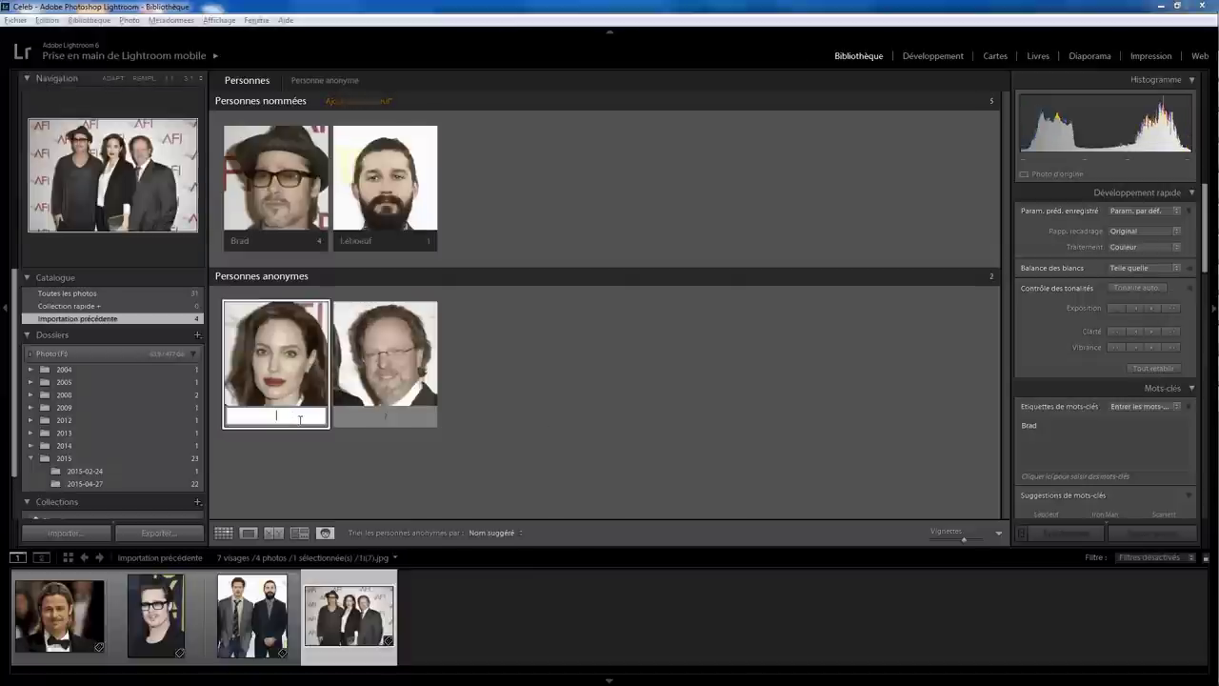
pyautogui.write('Ange')
pyautogui.write('lina')
pyautogui.press('Return')
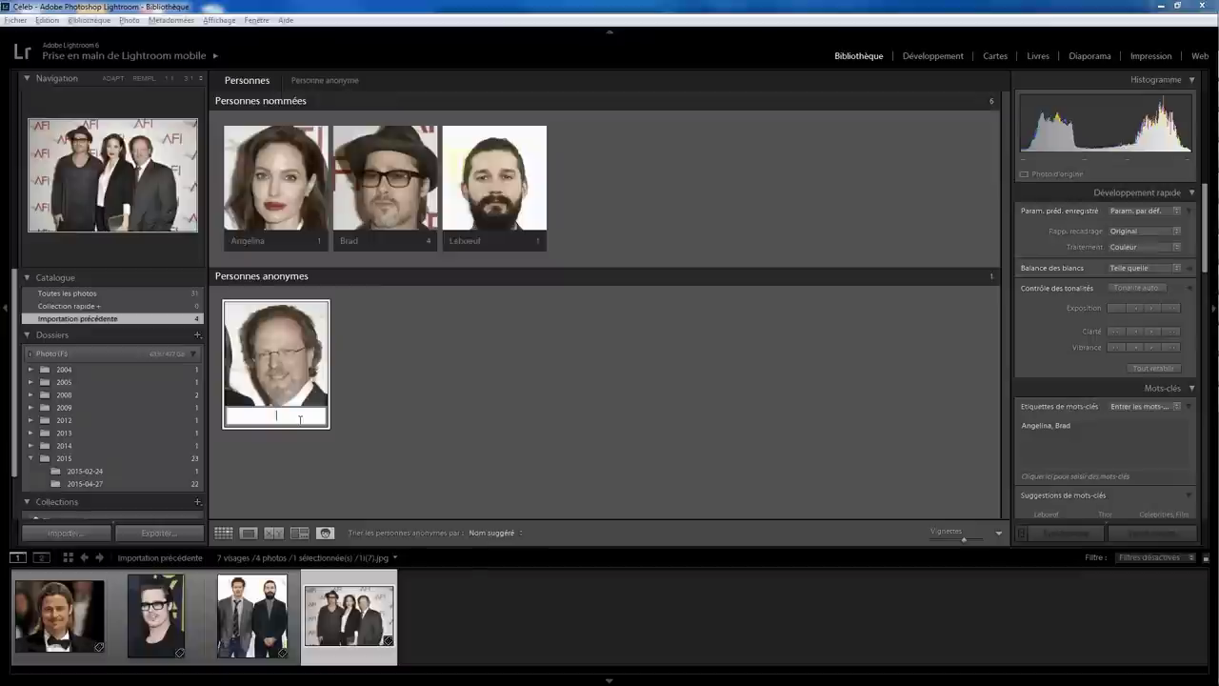
pyautogui.write('obert')
pyautogui.press('Return')
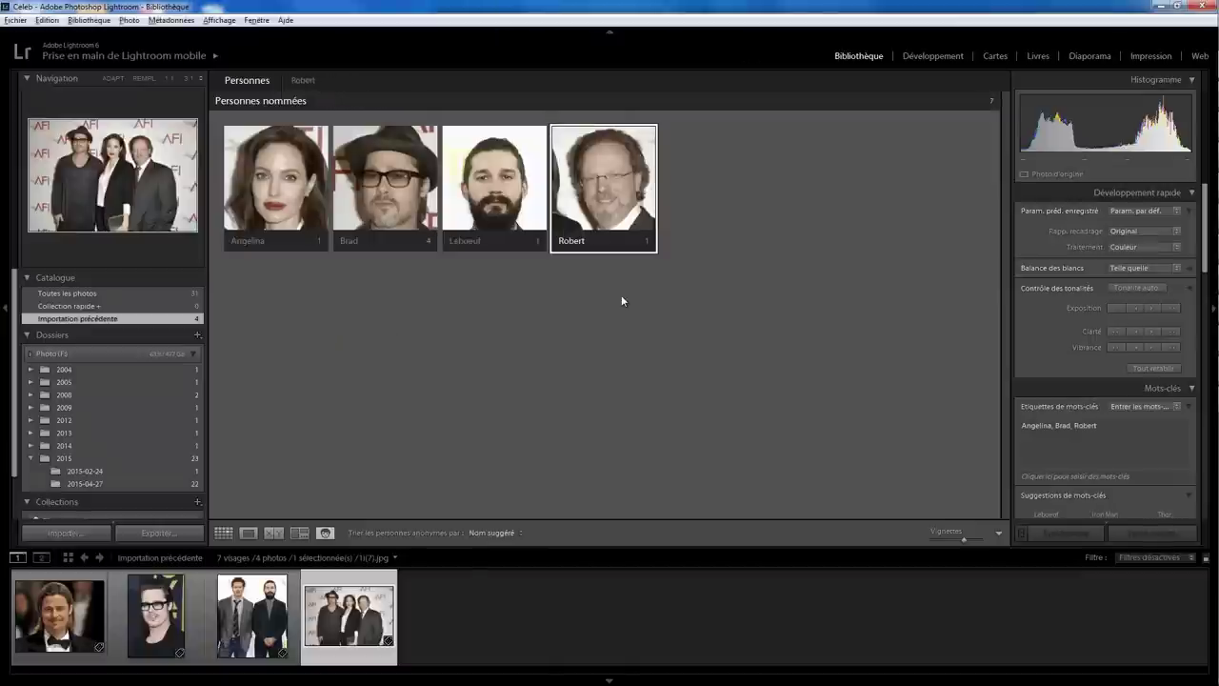
# - Show people across Toutes les photos, inspect Brad's 8 faces, and return to the overview
pyautogui.click(103, 295)
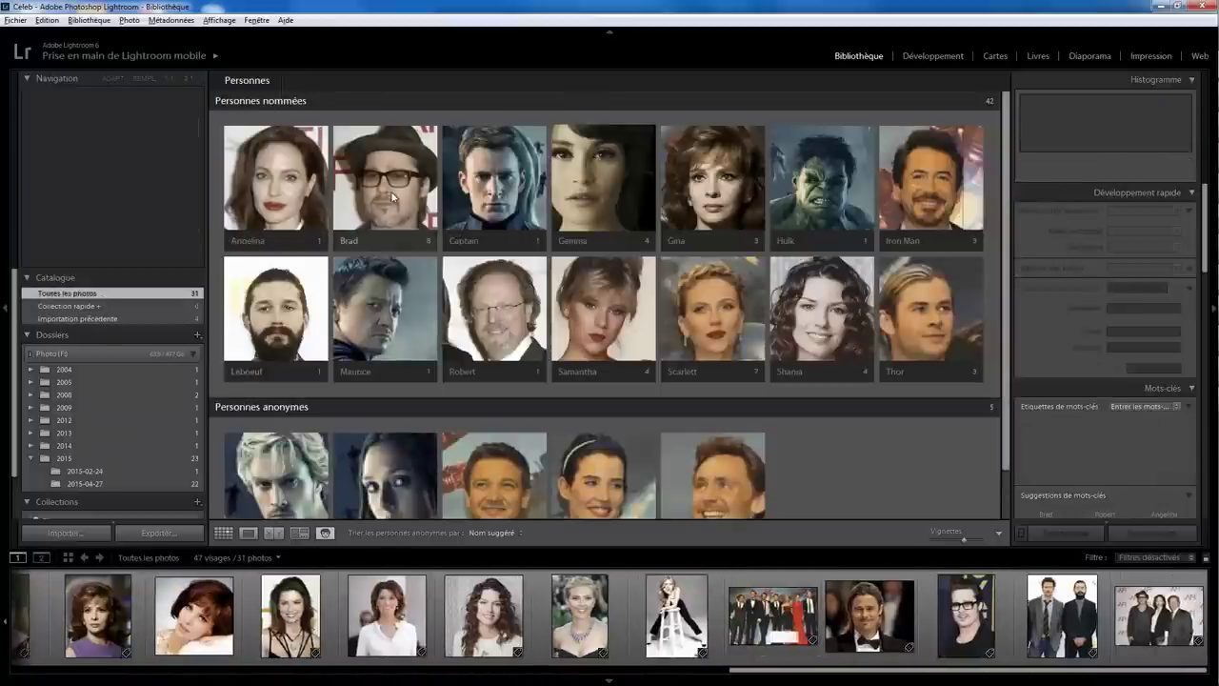
pyautogui.doubleClick(391, 192)
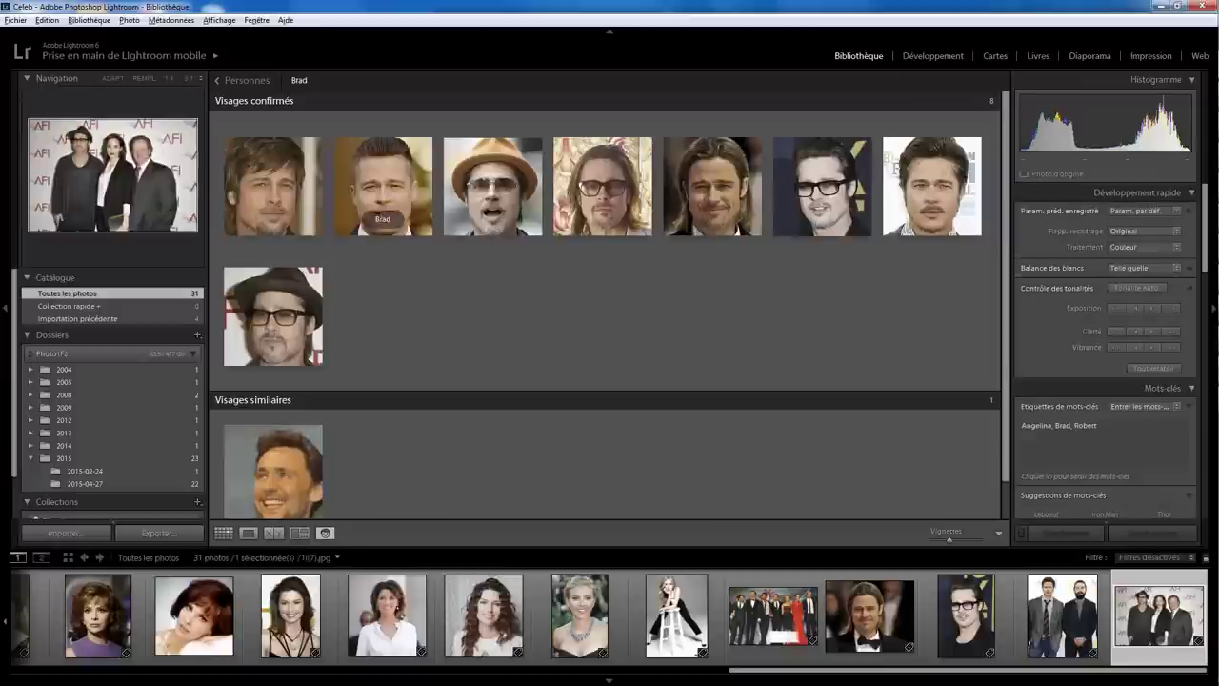
pyautogui.click(247, 80)
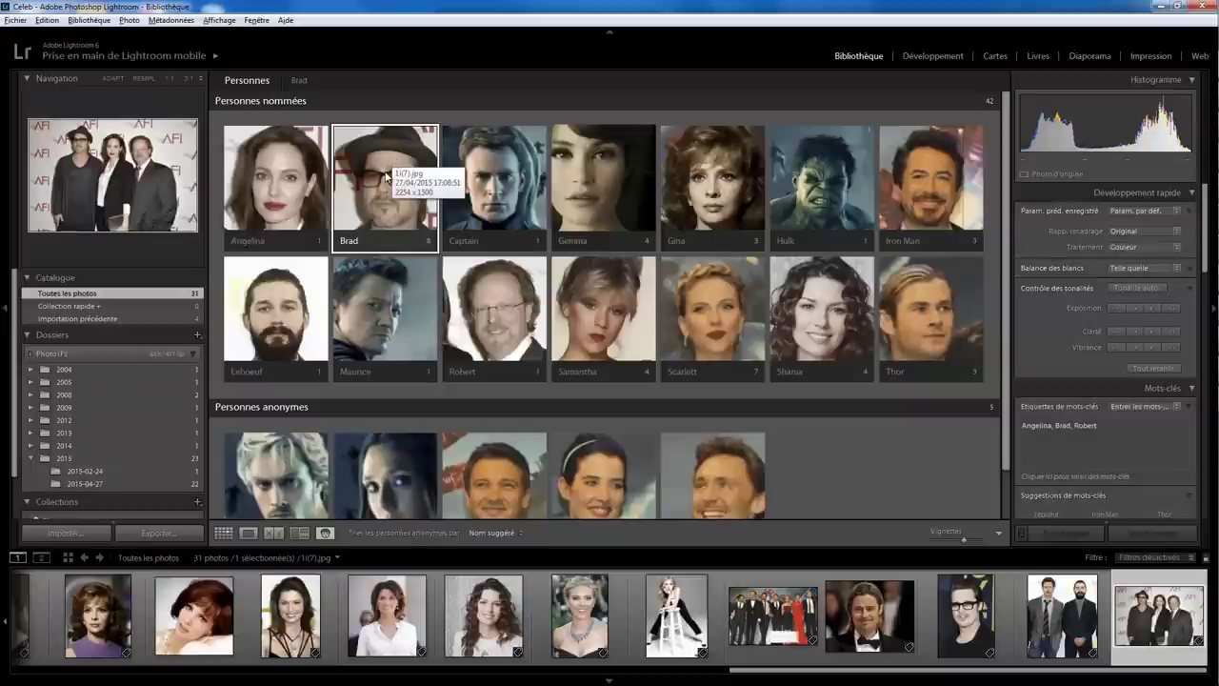
# - Import the five Brad and Angelina photos from the flash drive
pyautogui.click(17, 21)
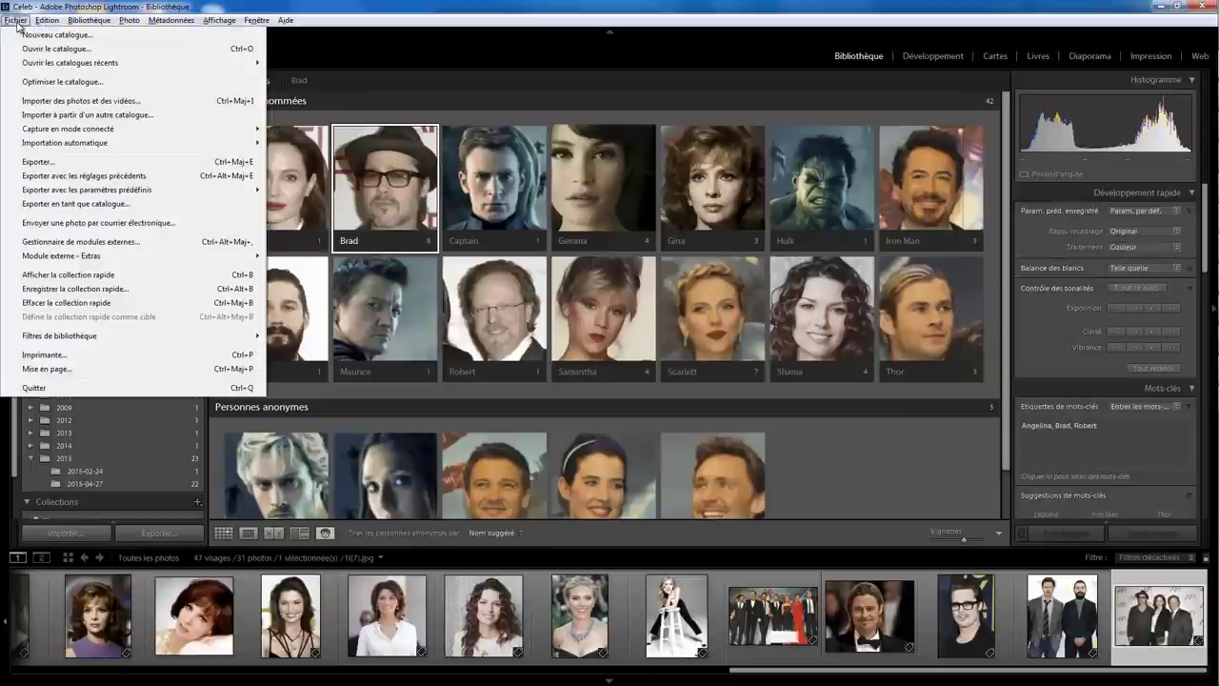
pyautogui.click(76, 102)
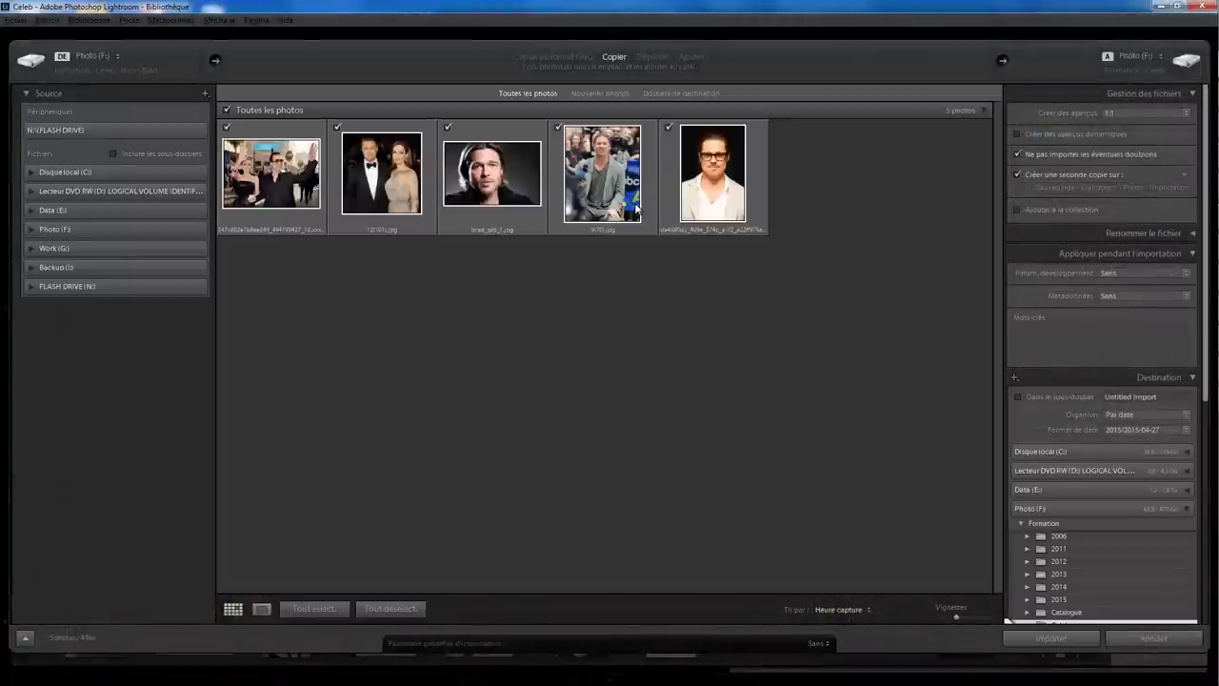
pyautogui.click(1050, 637)
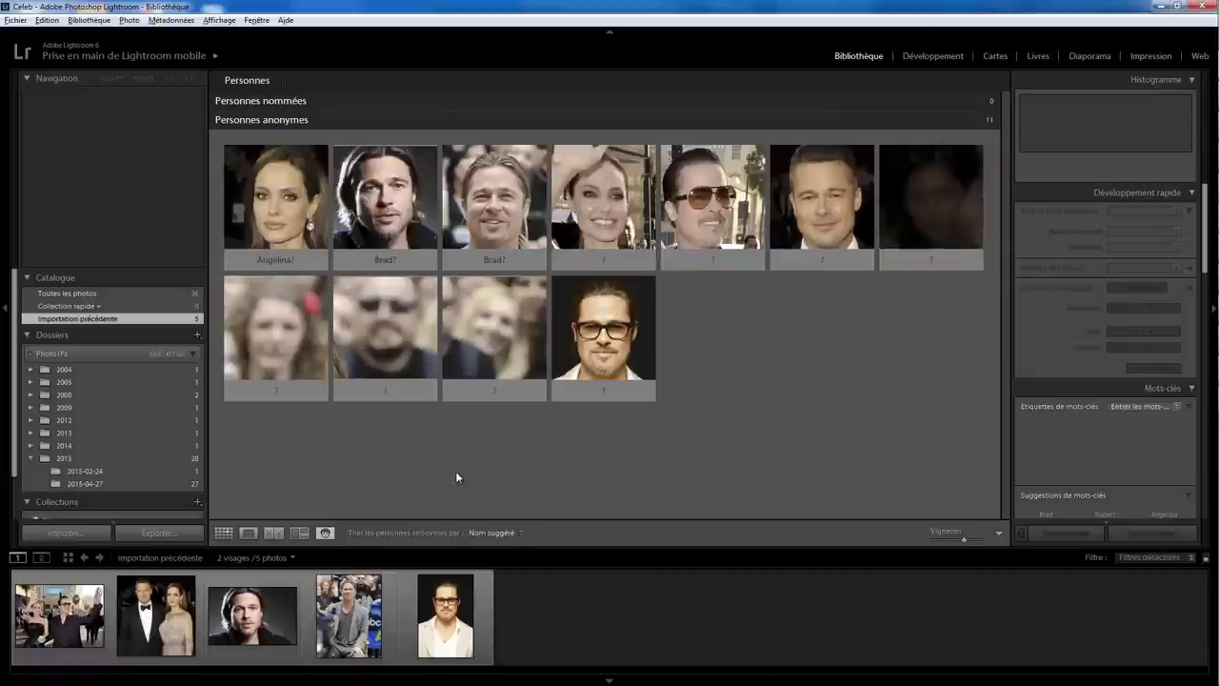
pyautogui.moveTo(275, 205)
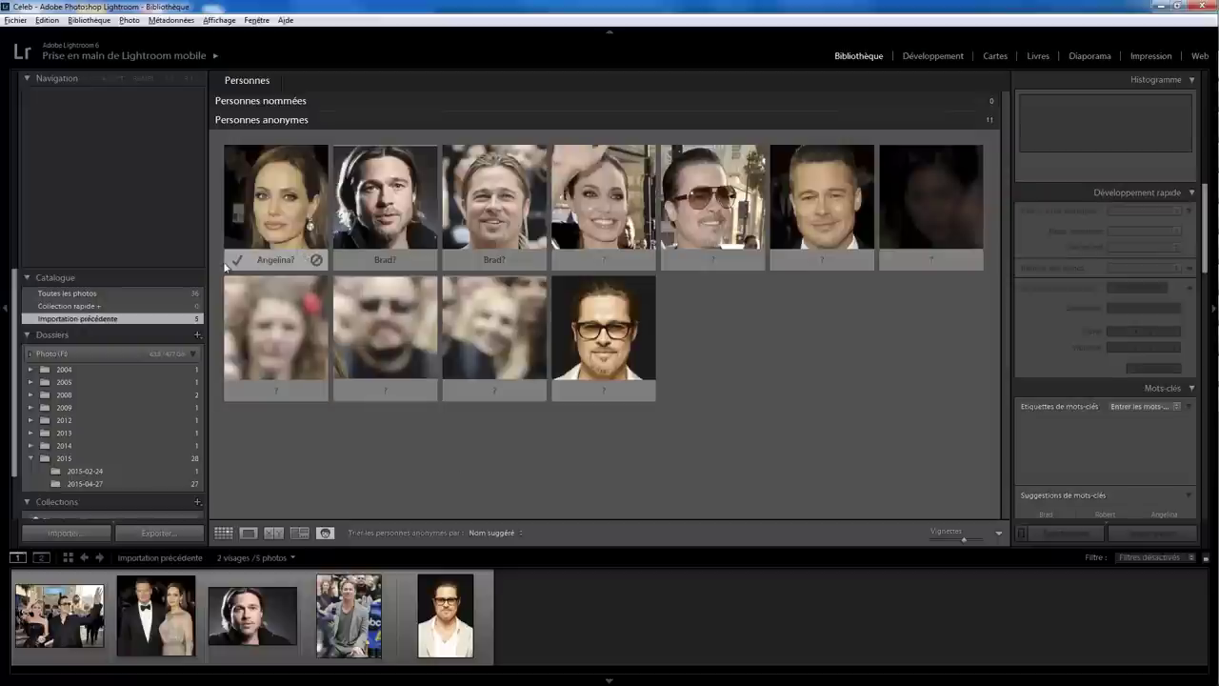
# - Confirm the suggested Angelina face and the suggested Brad faces
pyautogui.click(236, 260)
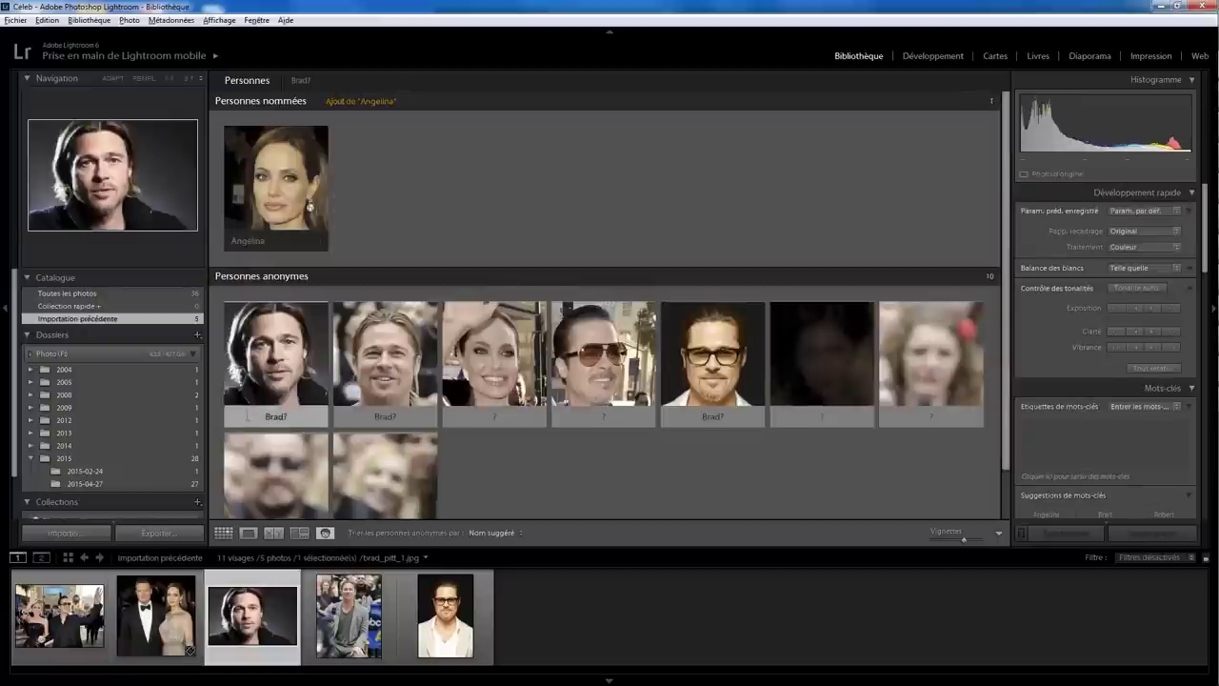
pyautogui.click(238, 416)
pyautogui.click(236, 416)
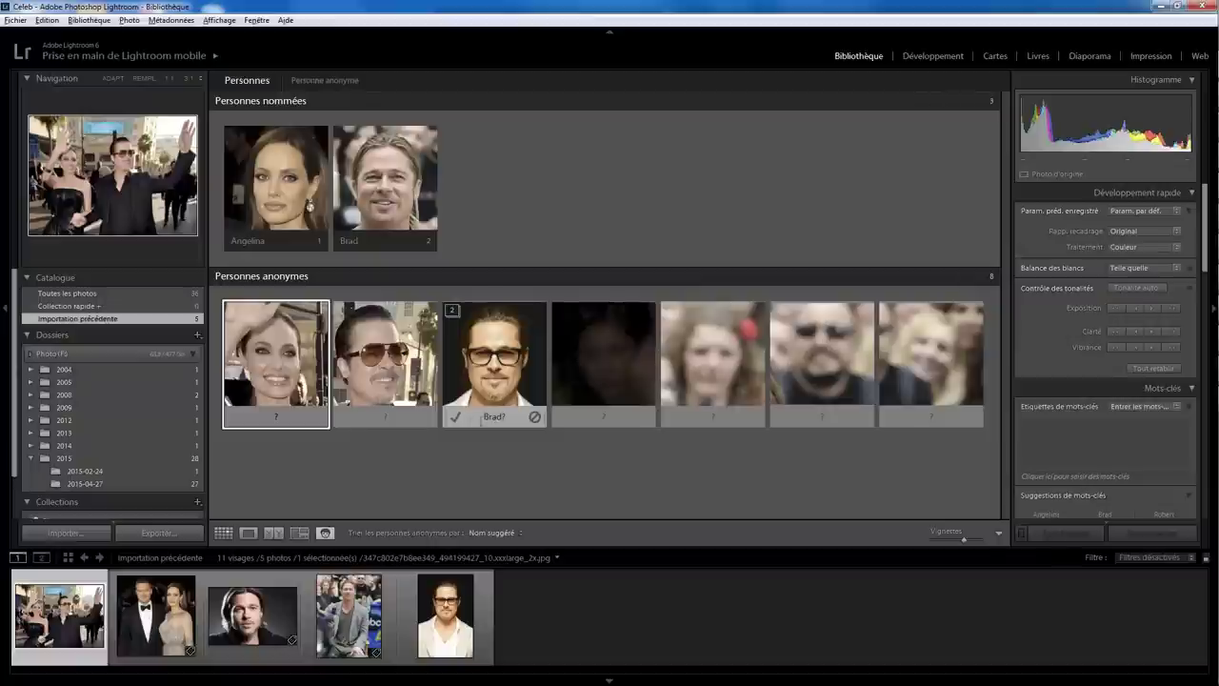
pyautogui.click(454, 418)
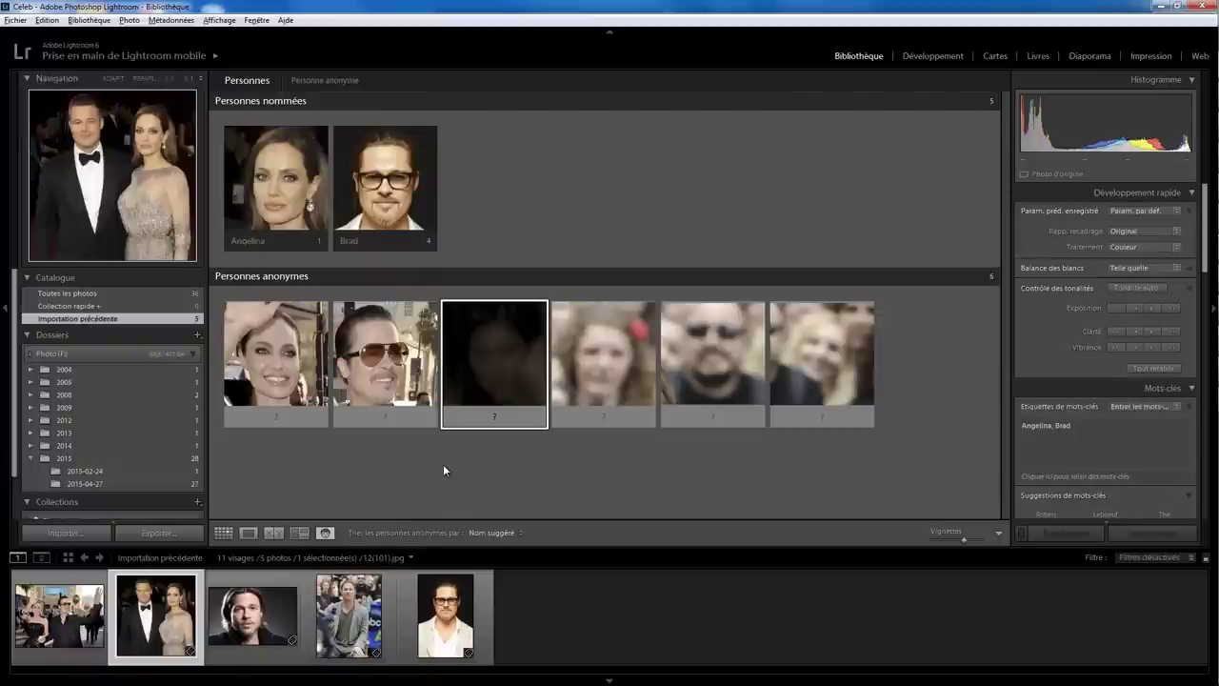
pyautogui.click(443, 464)
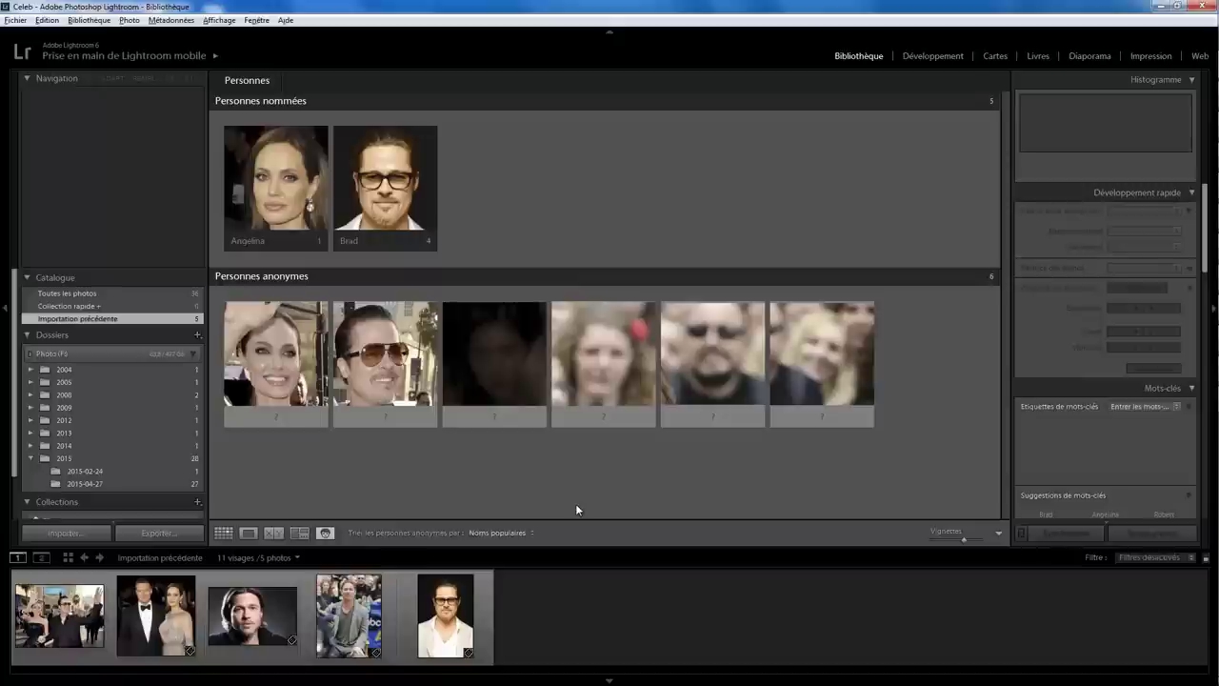
# - Discard the dark face and the two blurry background faces
pyautogui.click(533, 418)
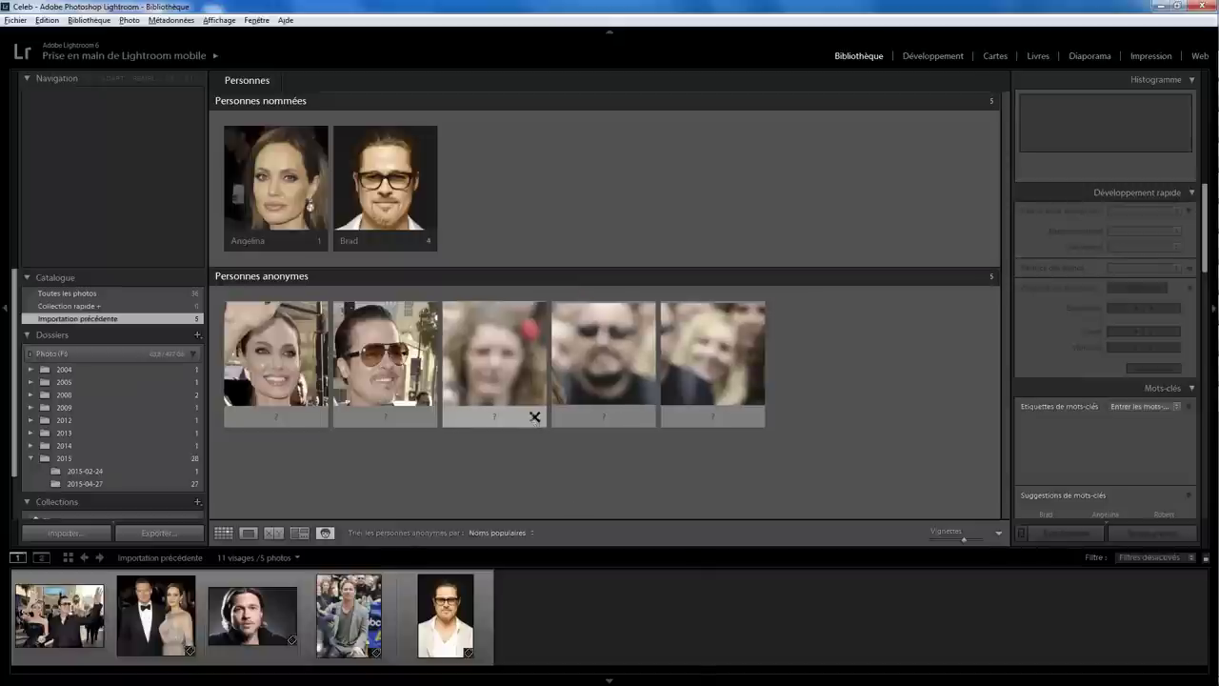
pyautogui.click(534, 418)
pyautogui.click(534, 418)
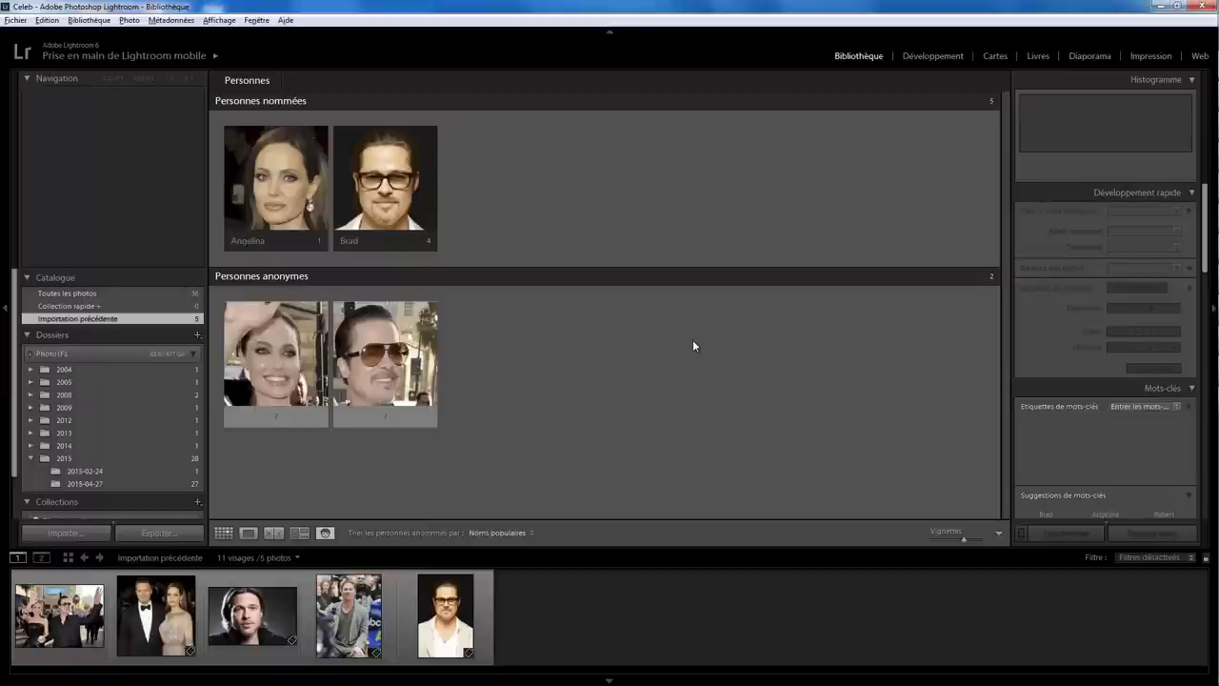
# - Check face labels on the Avengers photo, then show the Métadonnées filter over all photos
pyautogui.click(223, 533)
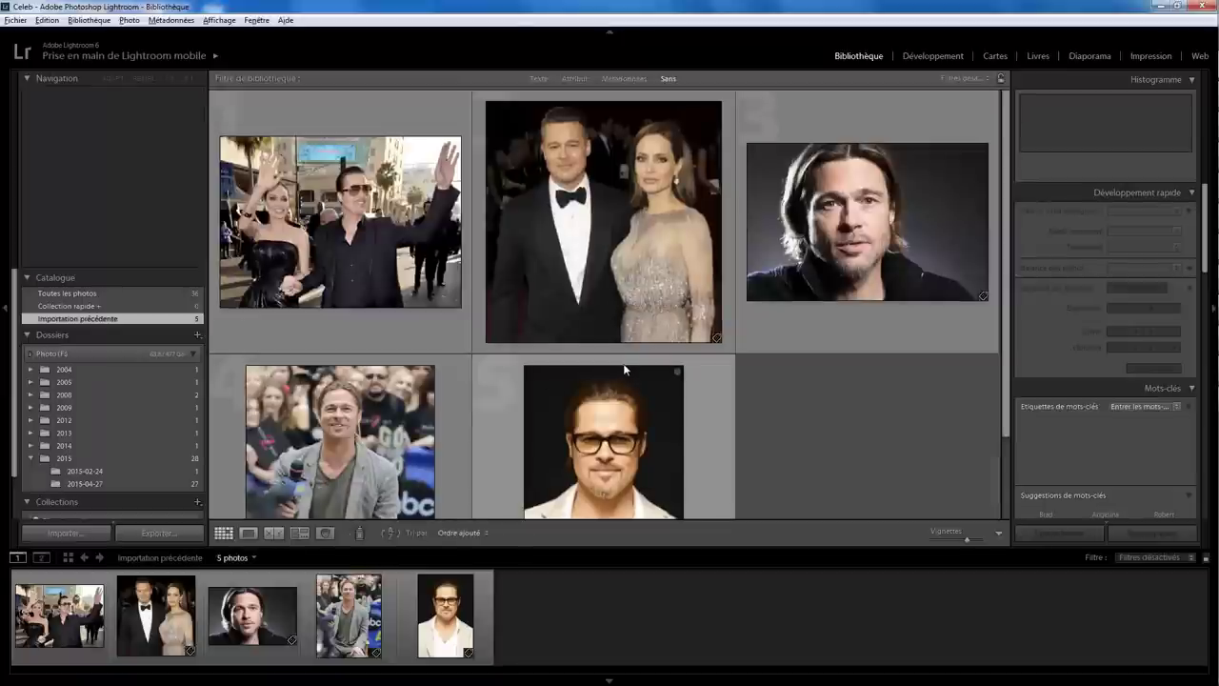
pyautogui.click(114, 293)
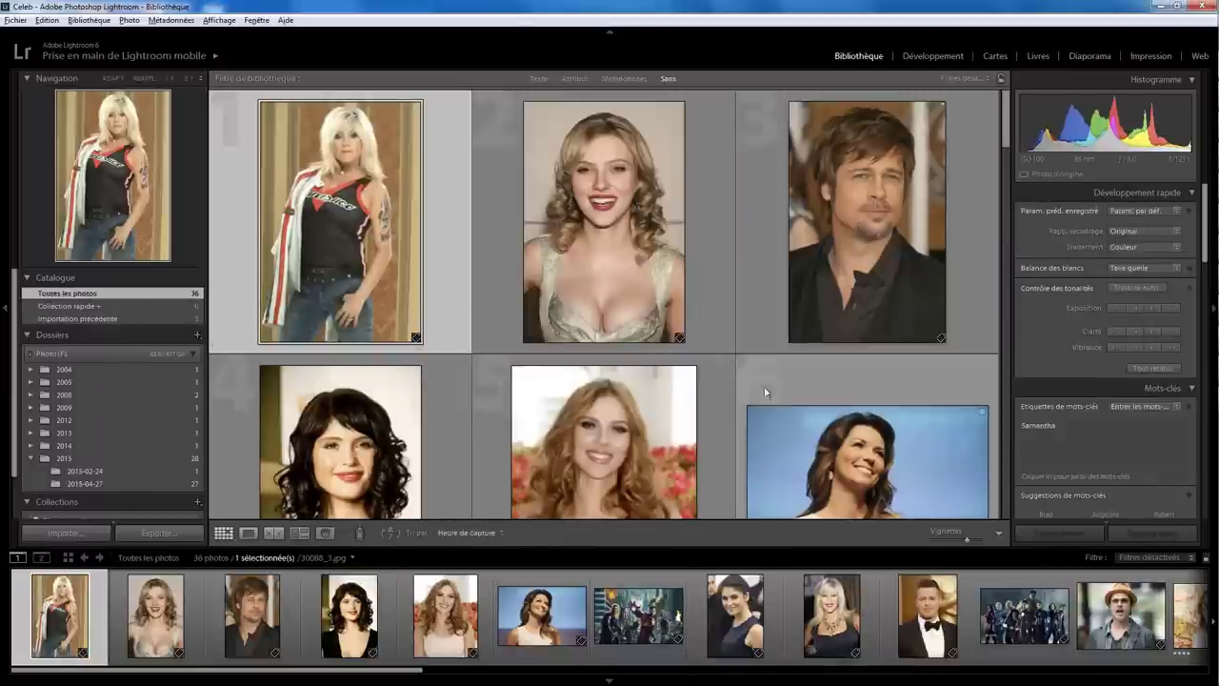
pyautogui.click(1021, 617)
pyautogui.doubleClick(1017, 628)
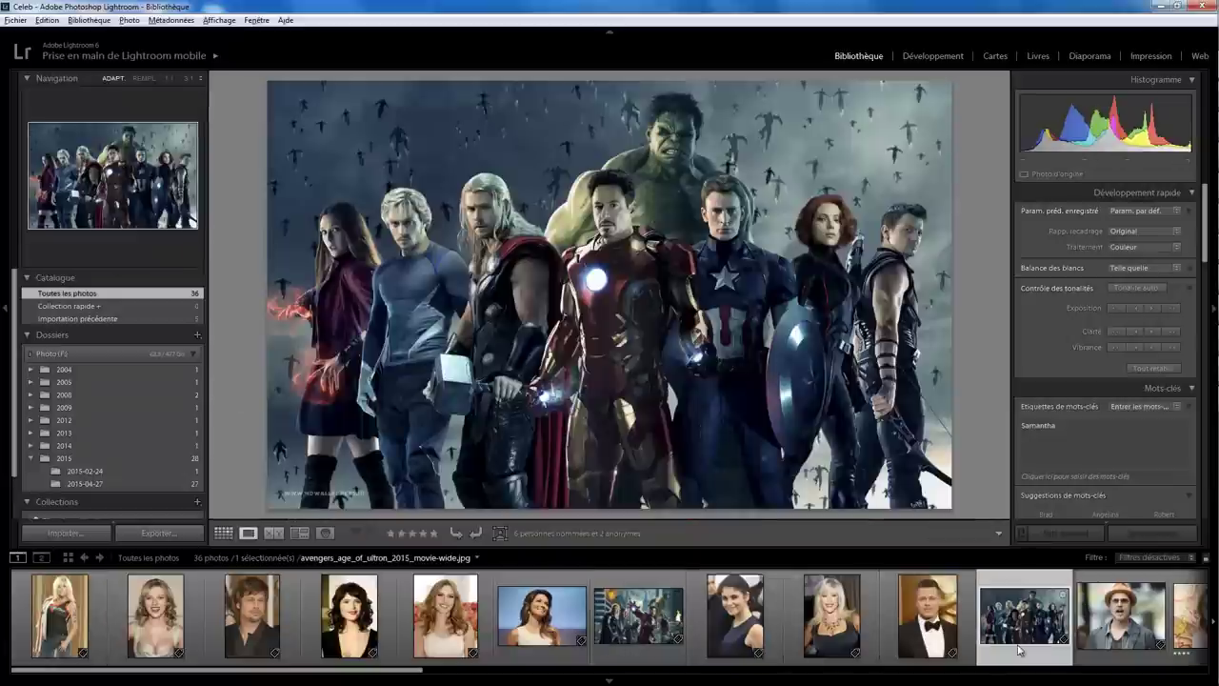
pyautogui.click(499, 534)
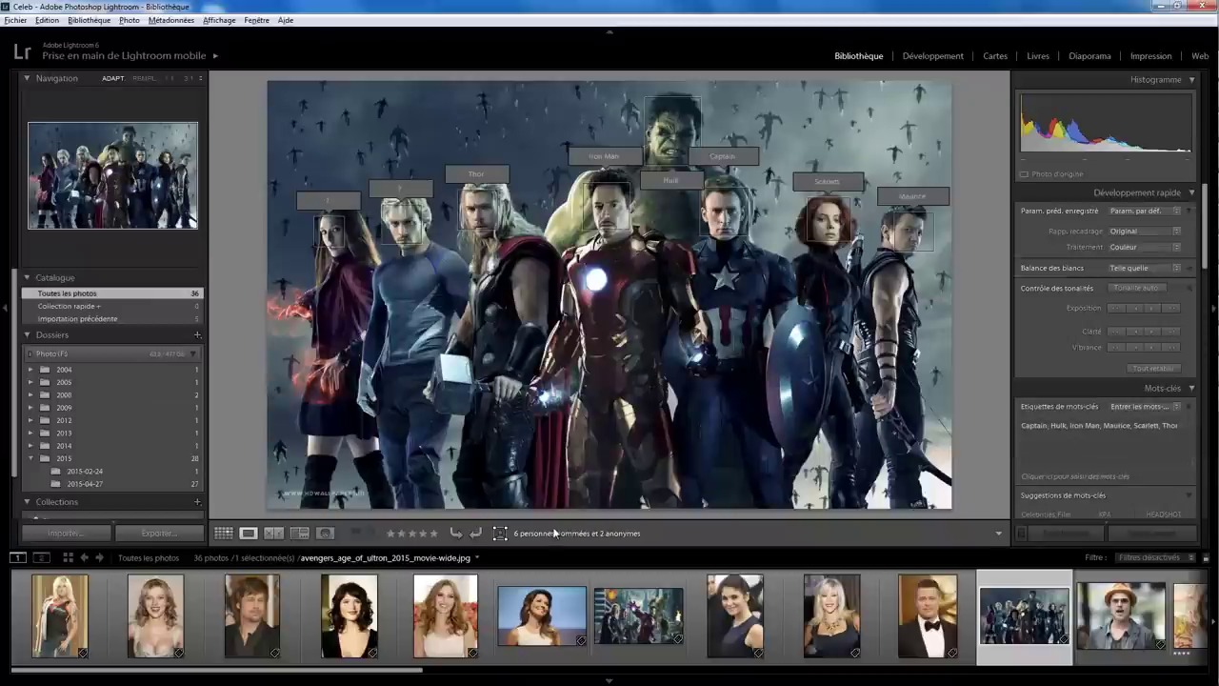
pyautogui.click(223, 534)
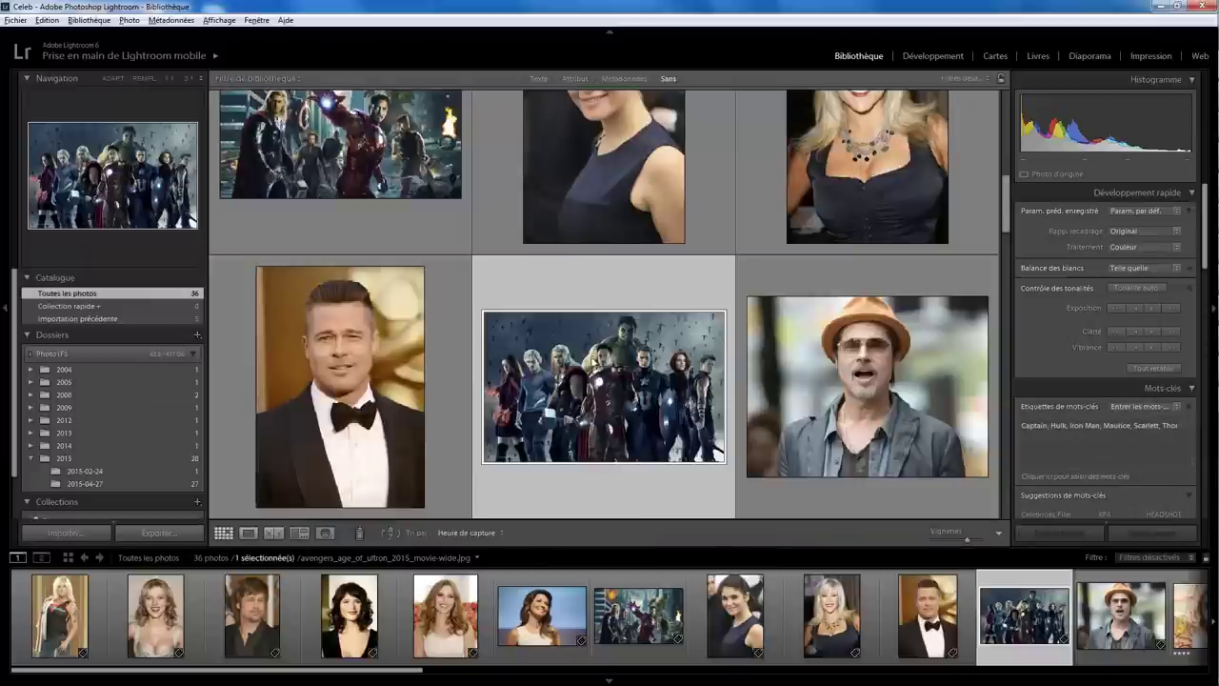
pyautogui.click(624, 79)
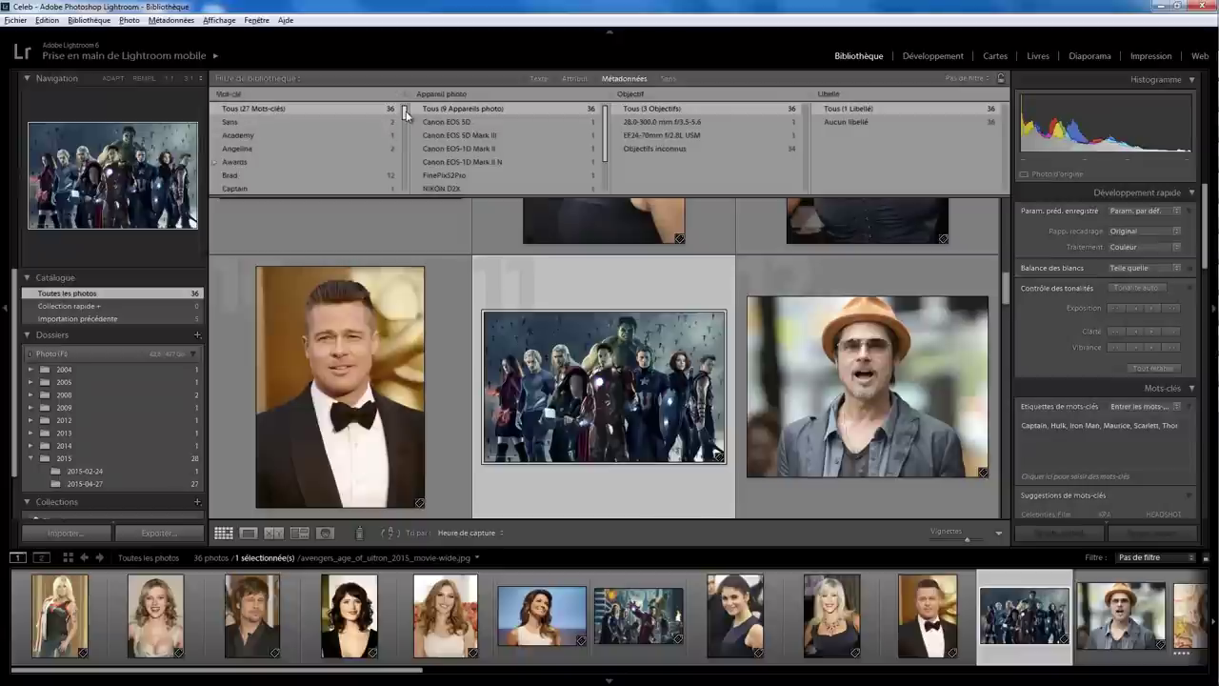
# - Filter the grid by the Iron Man keyword, narrowing it to 3 photos
pyautogui.moveTo(404, 111); pyautogui.dragTo(406, 121)
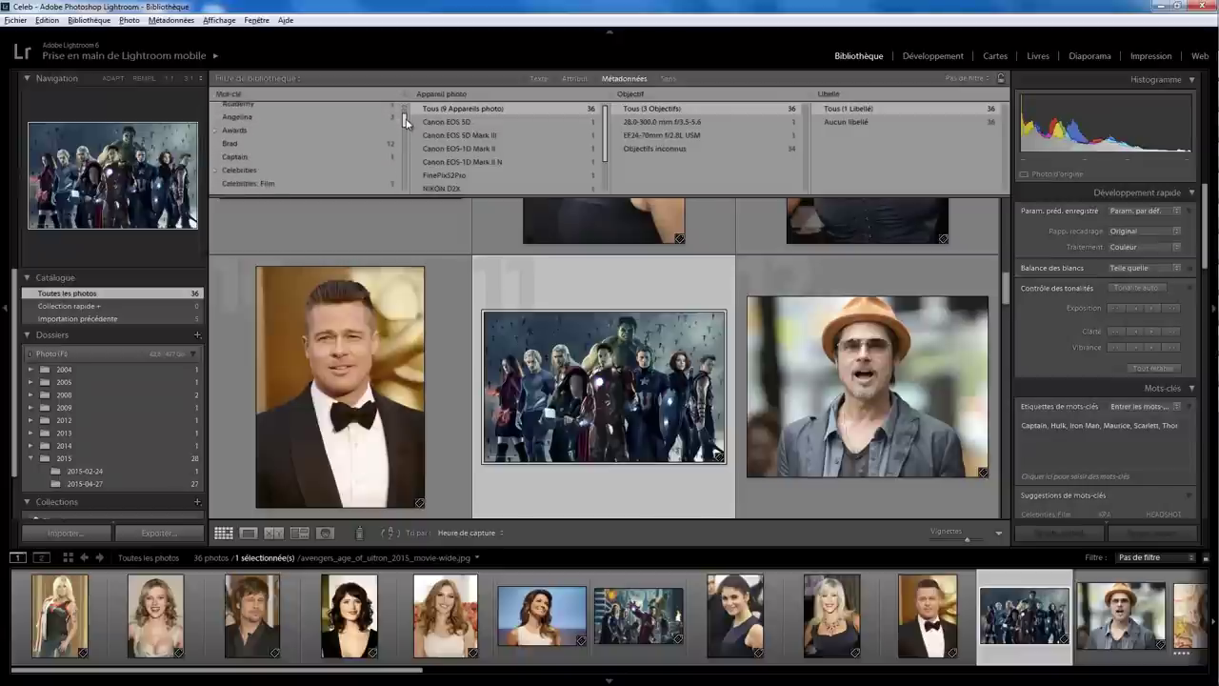
pyautogui.moveTo(406, 121); pyautogui.dragTo(358, 142)
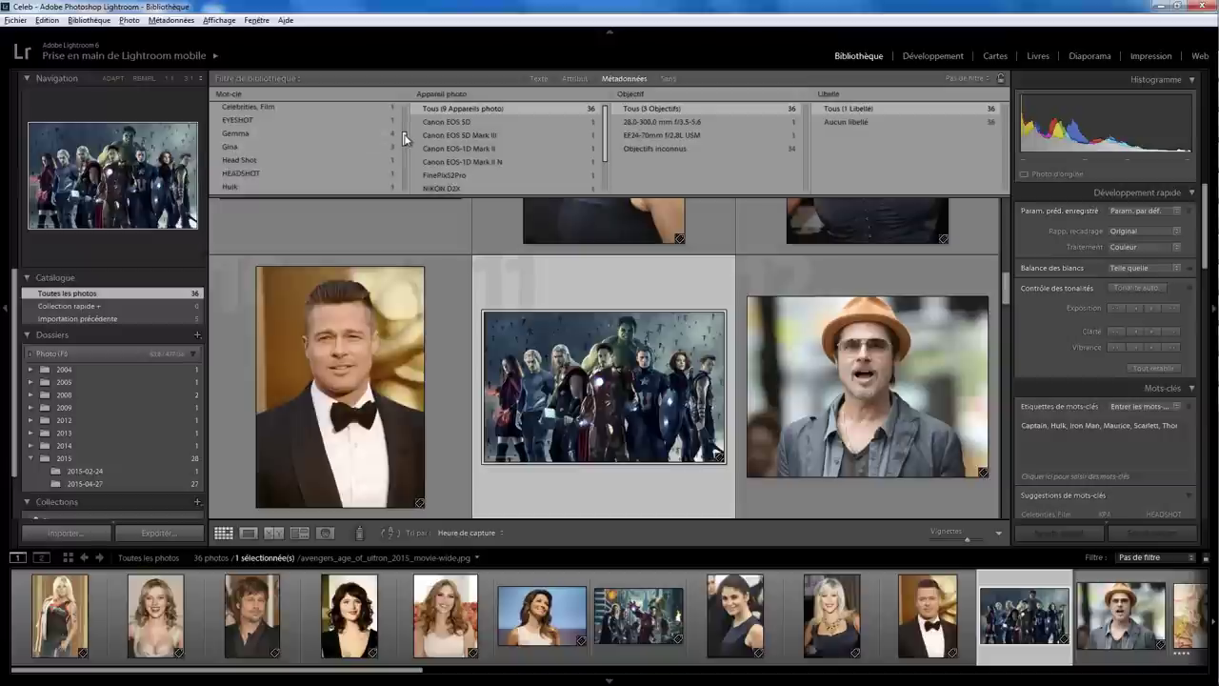
pyautogui.moveTo(404, 138); pyautogui.dragTo(404, 146)
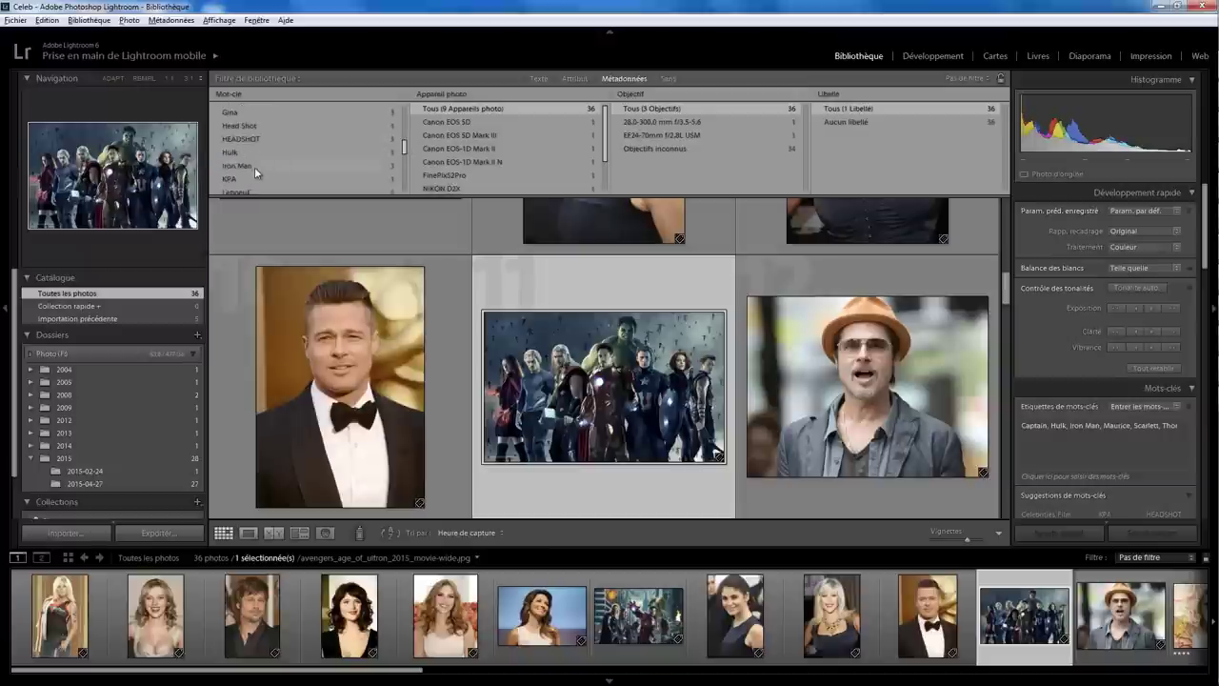
pyautogui.click(254, 166)
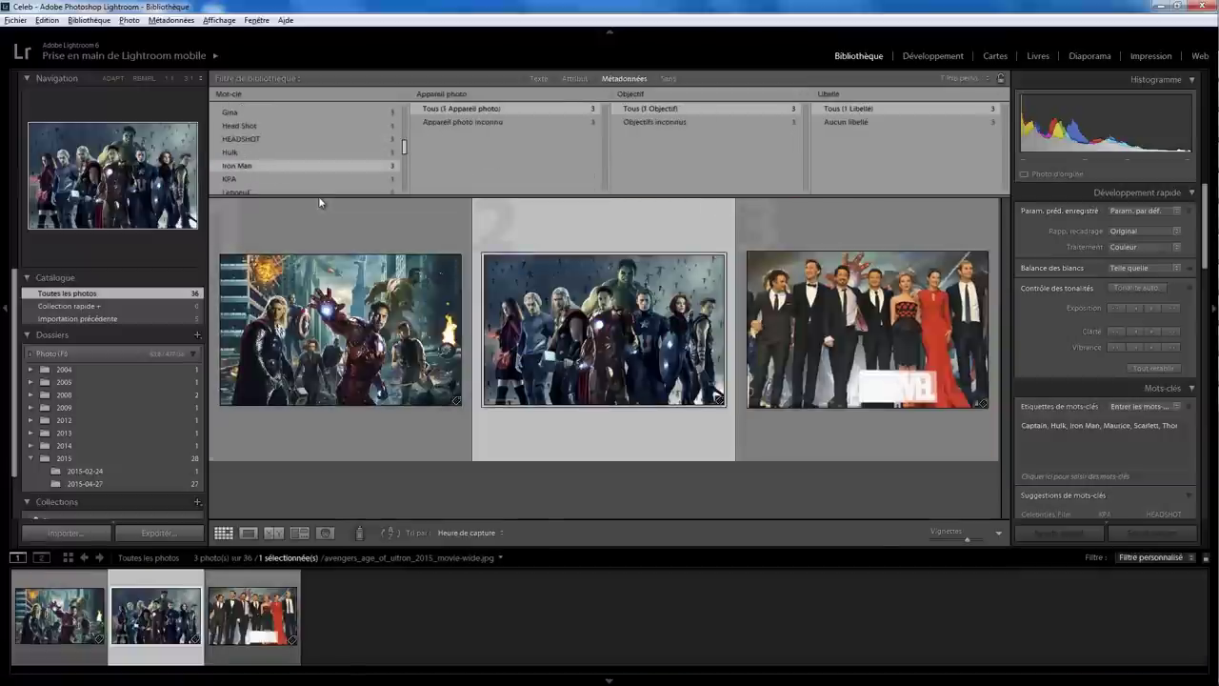